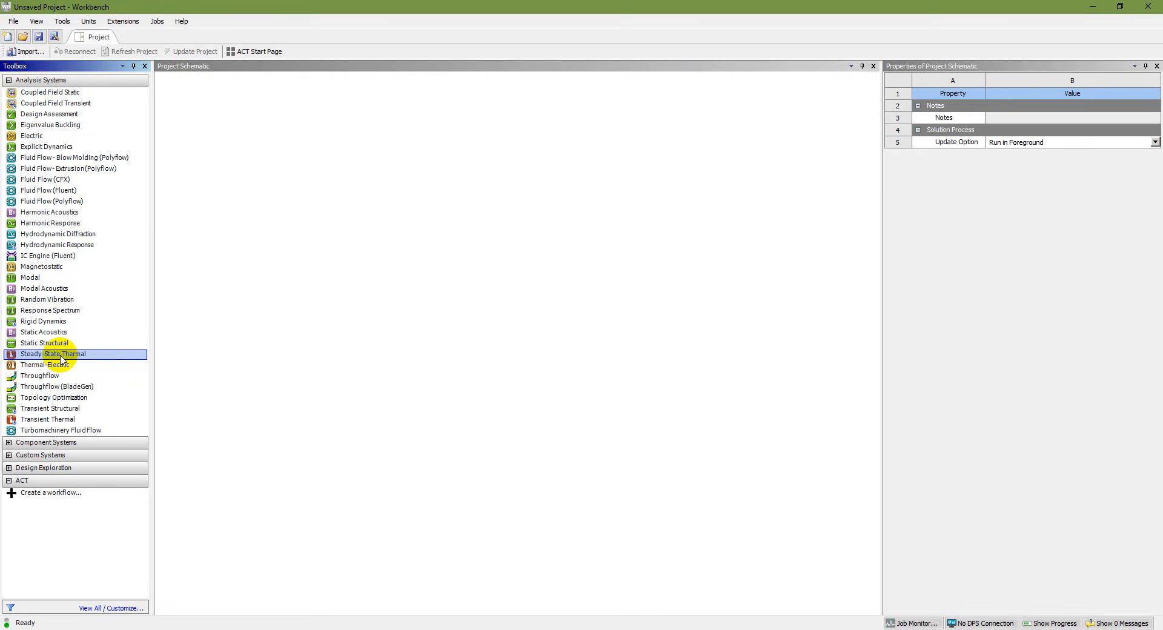
# - Add a Steady-State Thermal analysis system to the project schematic
pyautogui.doubleClick(60, 356)
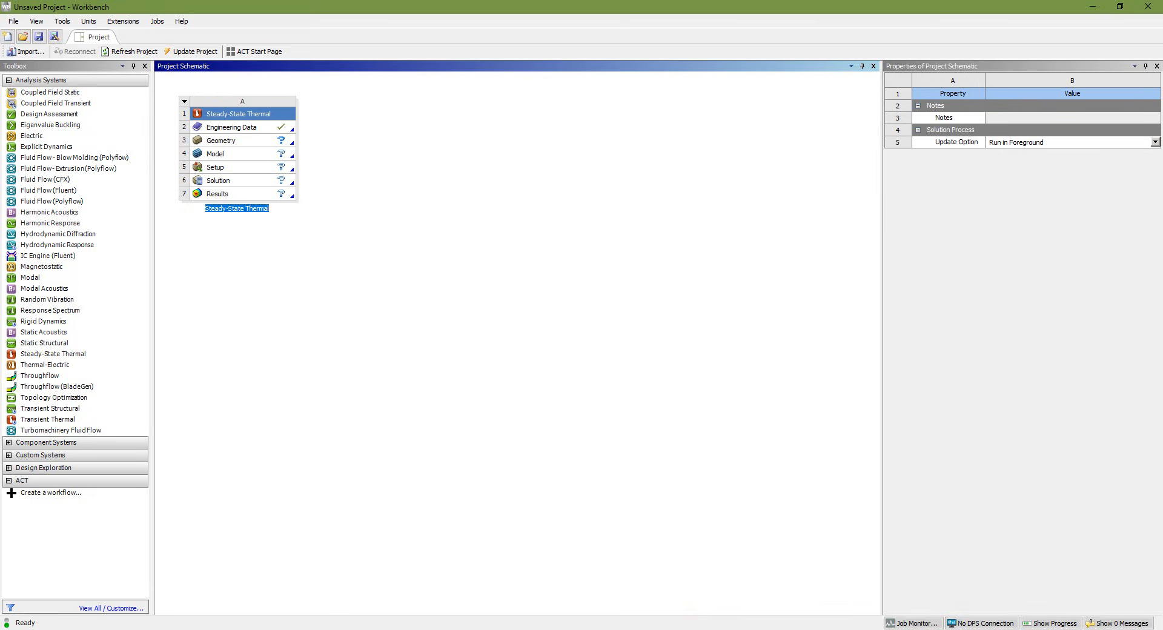
pyautogui.click(692, 629)
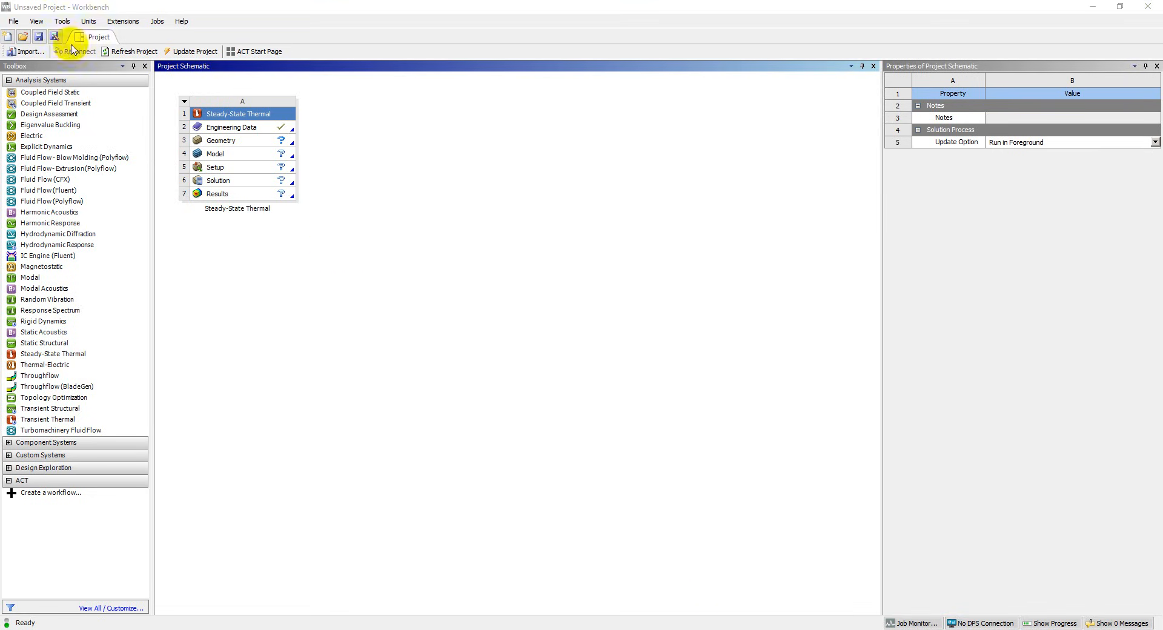
# - Save the project as Plate SSC in D:\Google Drive\Computational Engineering\Heat Transfer Analysis Ansys
pyautogui.click(13, 21)
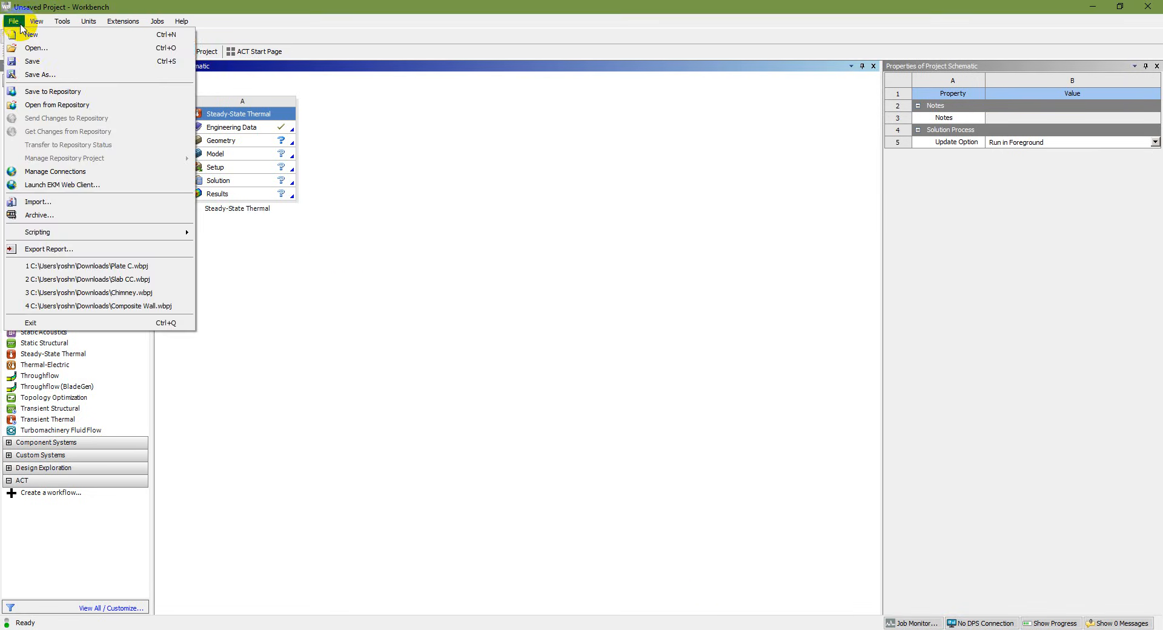
pyautogui.click(143, 83)
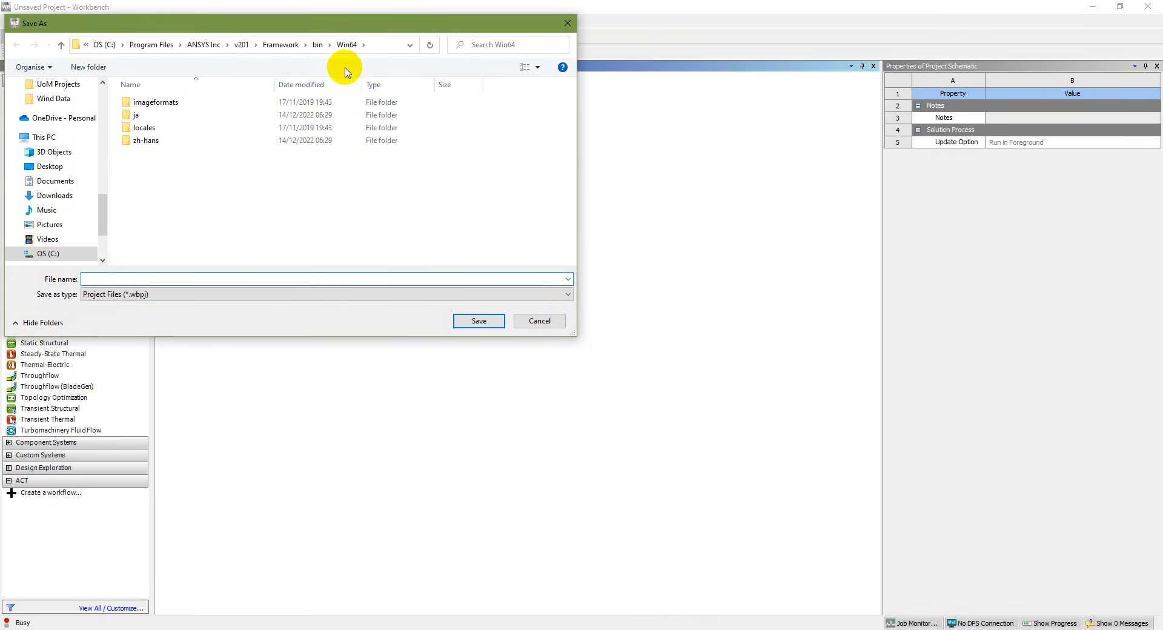
pyautogui.click(386, 47)
pyautogui.write('D:\\Google Drive\\Computational Engineering\\Heat Transfer Analysis Ansys')
pyautogui.press('Return')
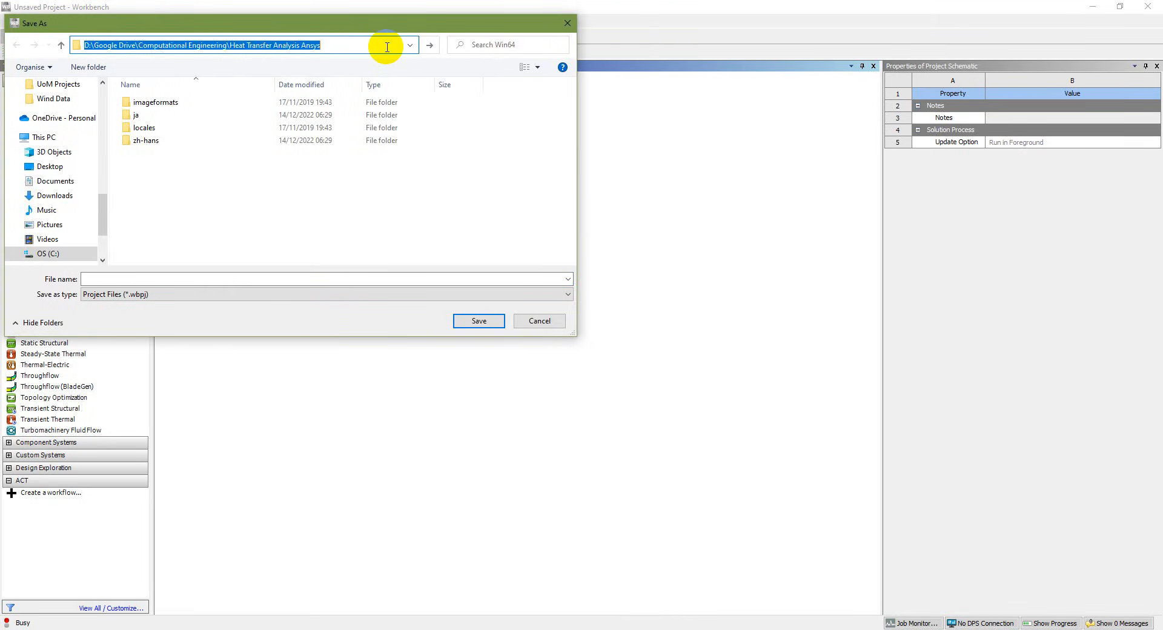
pyautogui.click(258, 276)
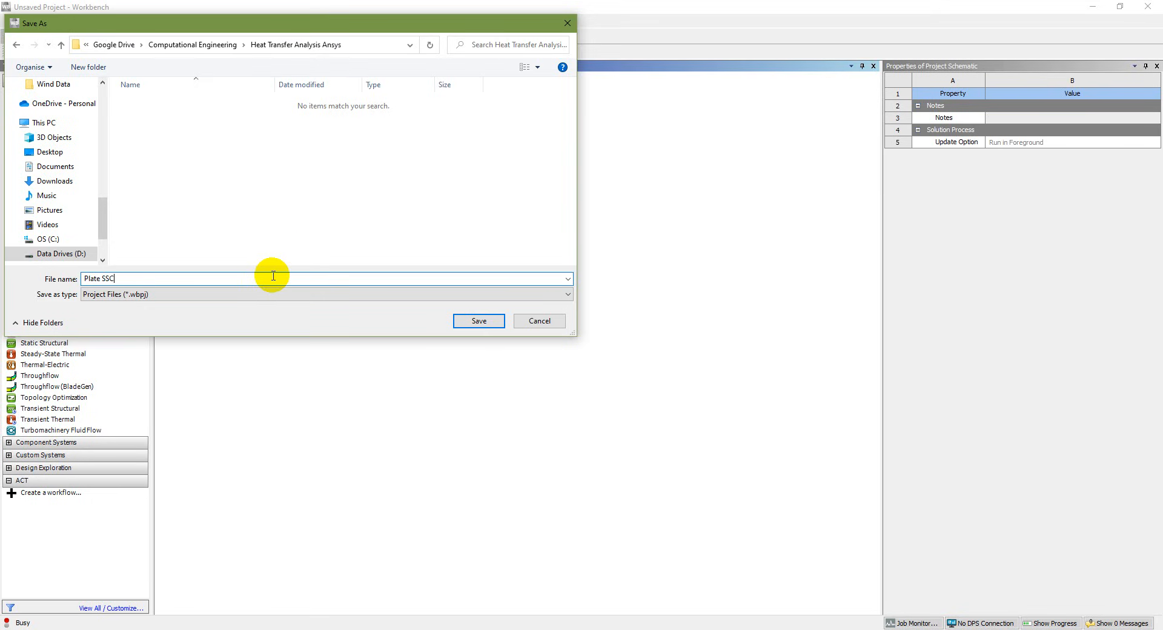
pyautogui.click(468, 322)
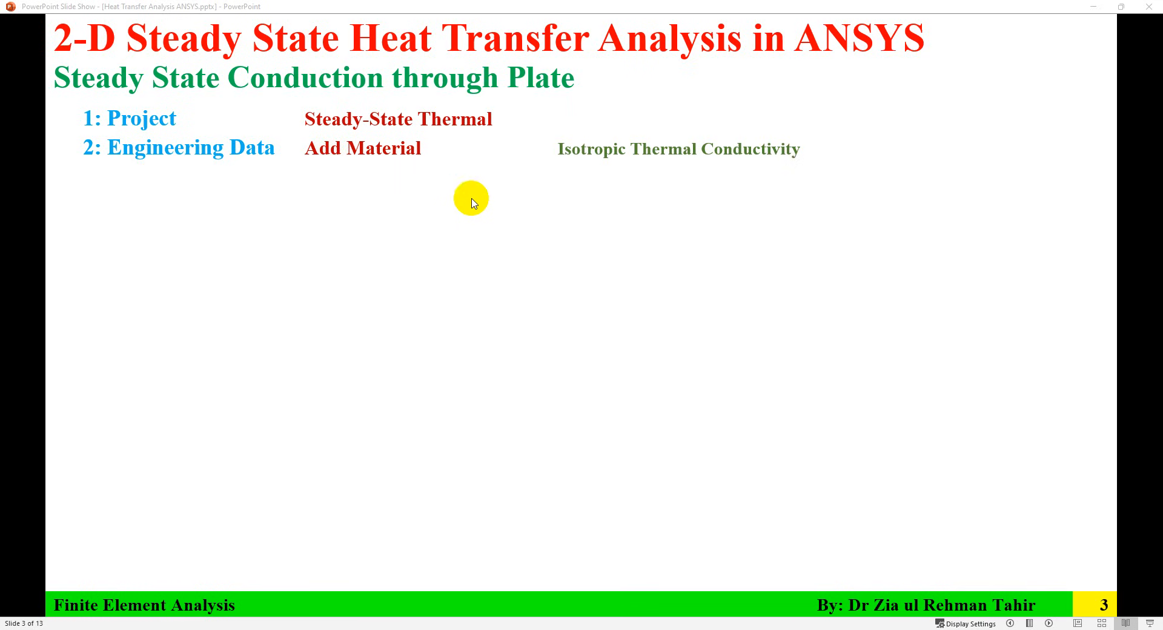
# - Open the Engineering Data of the Steady-State Thermal system and widen its outline area
pyautogui.click(753, 627)
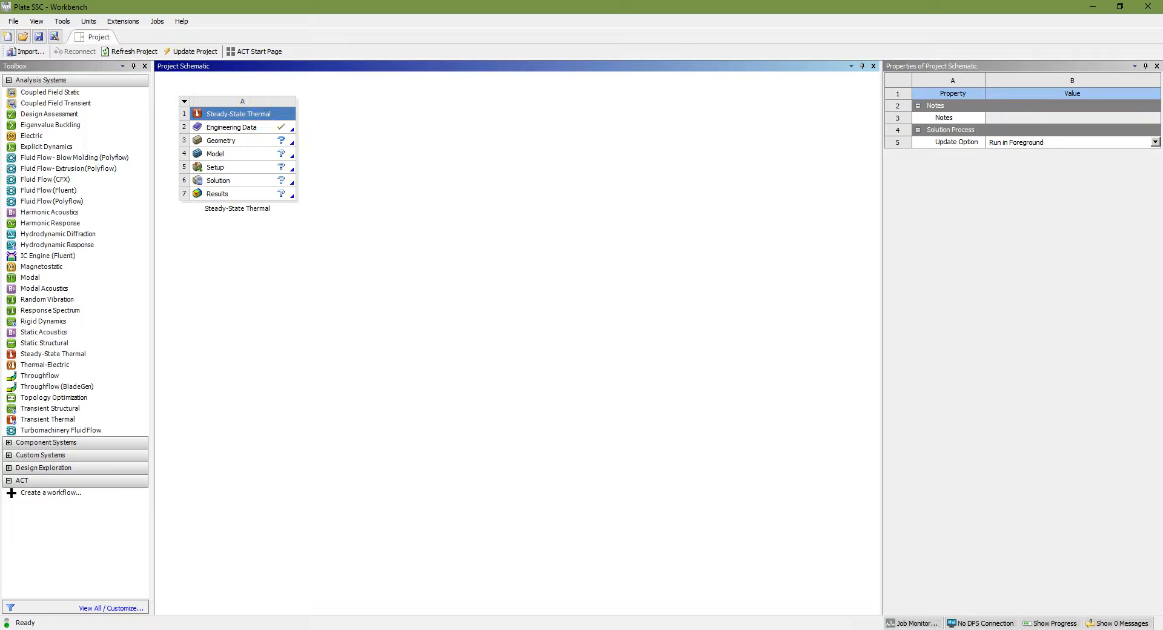
pyautogui.click(228, 129)
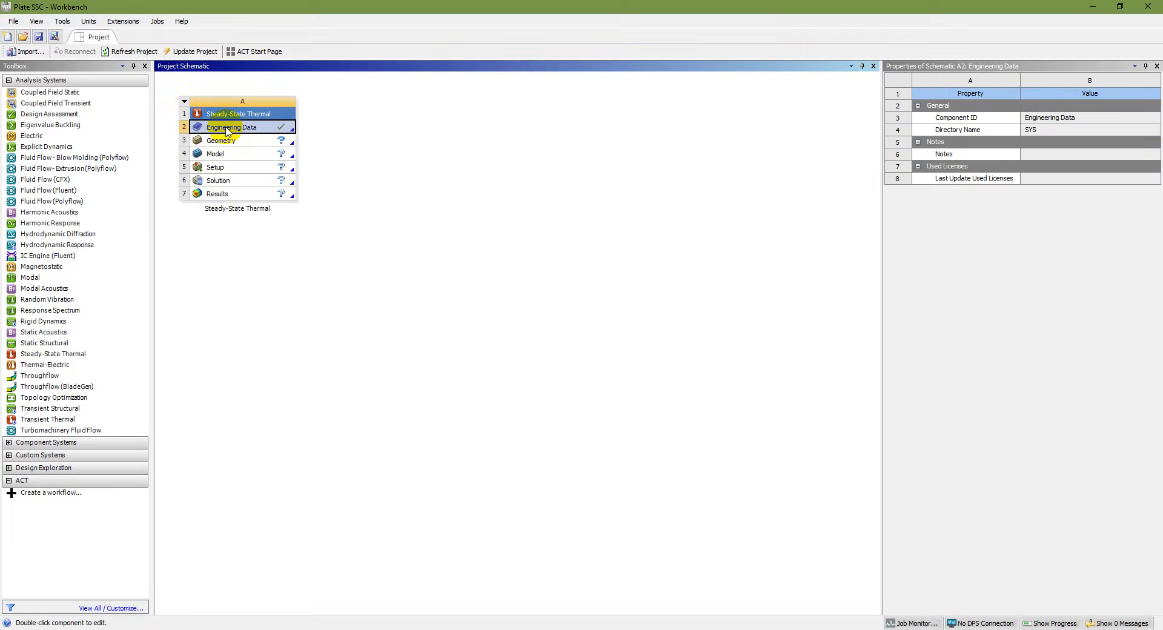
pyautogui.doubleClick(228, 128)
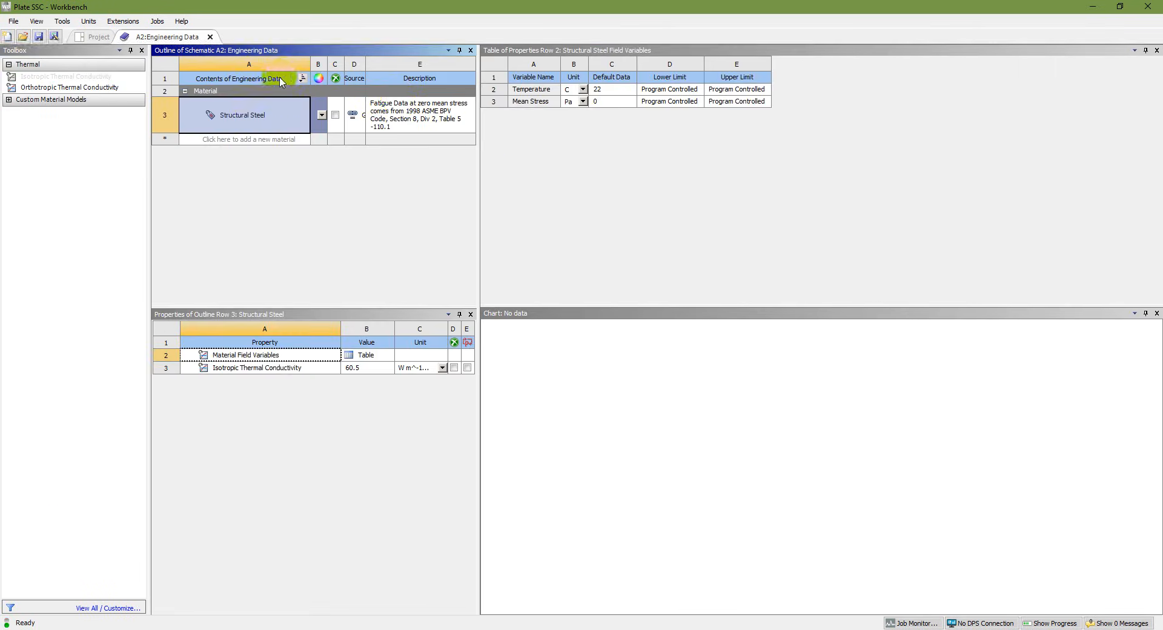
pyautogui.moveTo(482, 205); pyautogui.dragTo(838, 244)
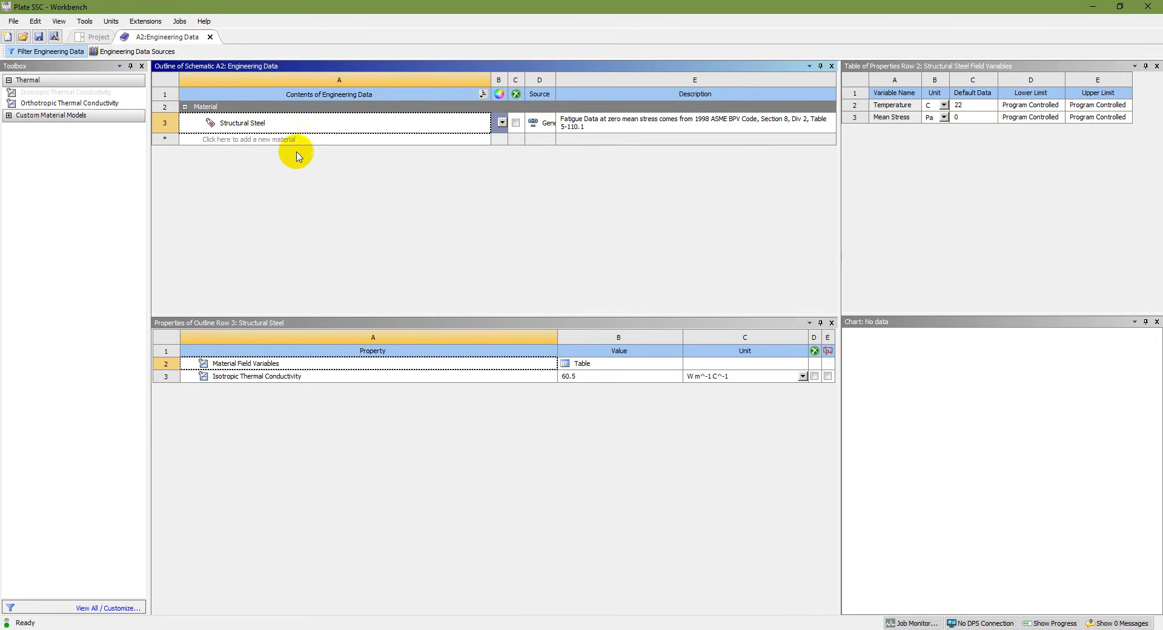
# - Add a new material named Material to the engineering data
pyautogui.click(287, 123)
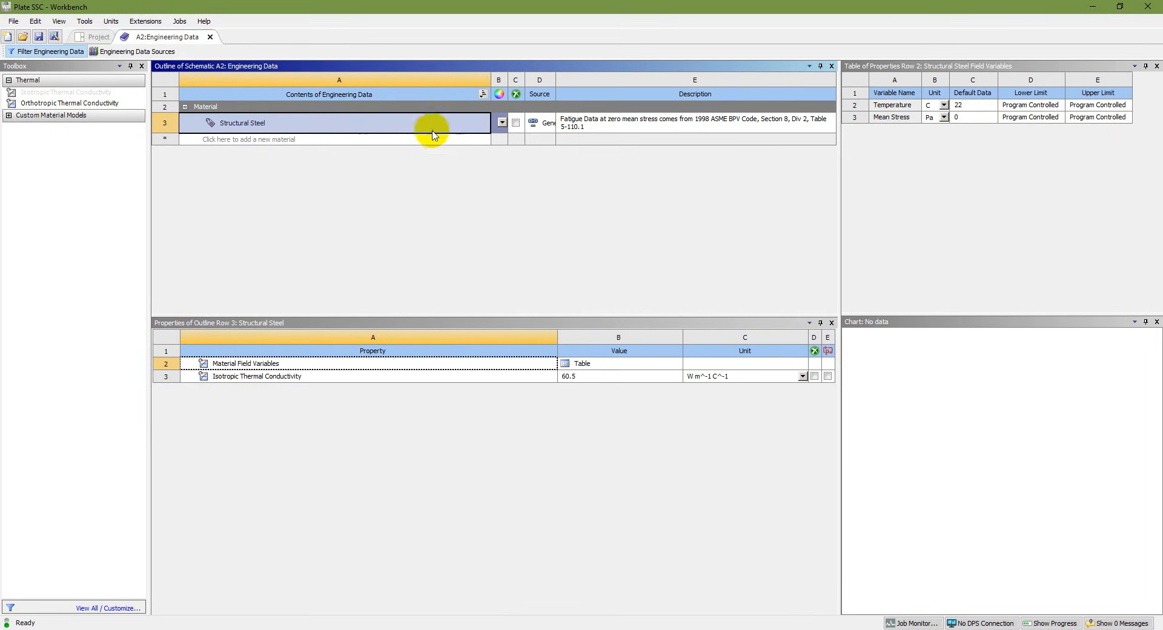
pyautogui.click(323, 140)
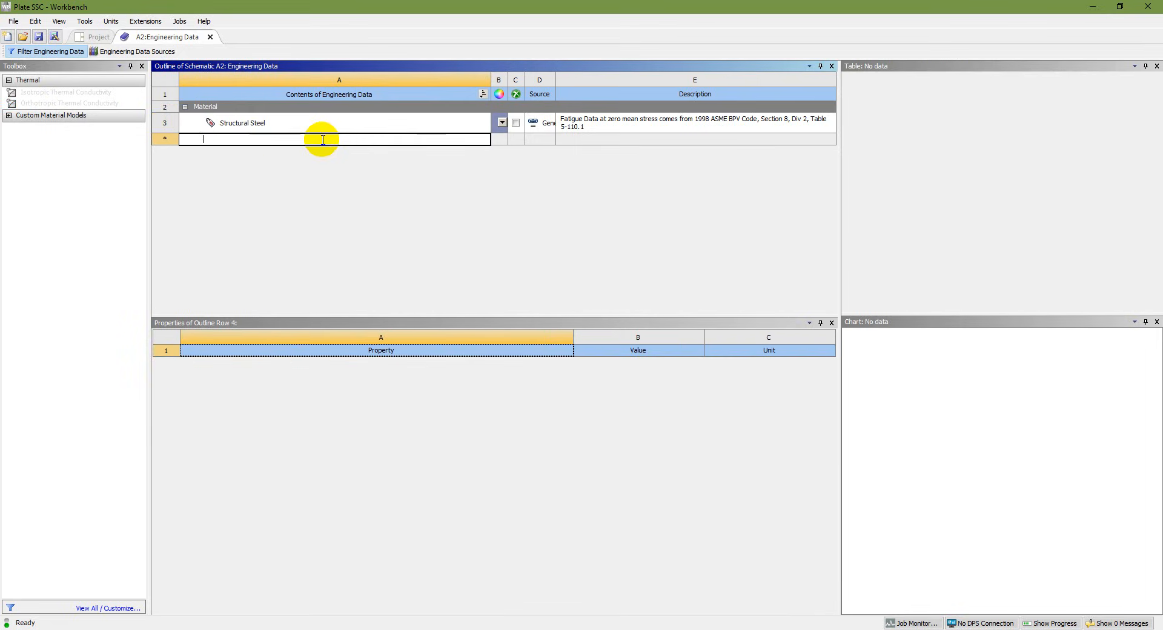
pyautogui.write('Mater')
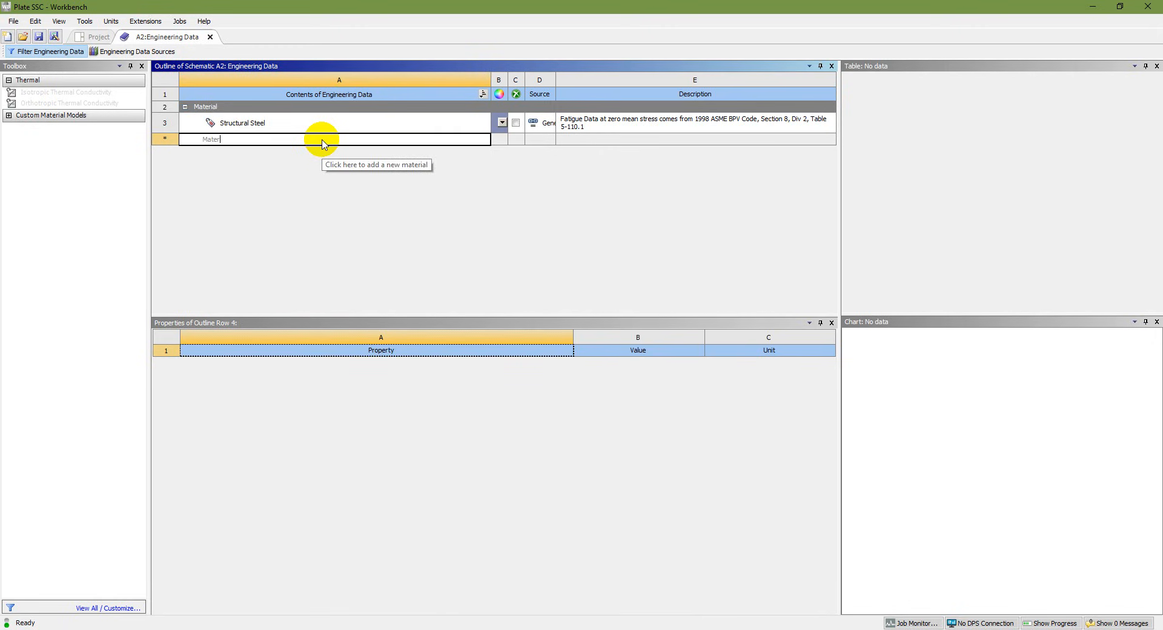
pyautogui.write('ial')
pyautogui.press('Return')
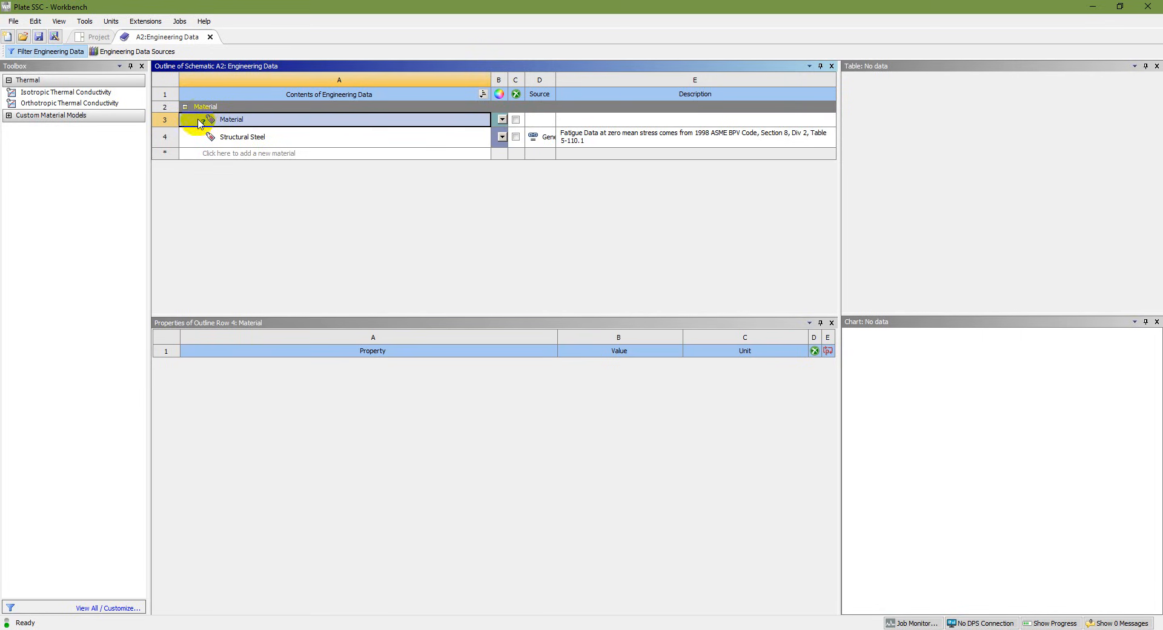
# - Give the new material an Isotropic Thermal Conductivity of 15 W m^-1 C^-1
pyautogui.click(239, 122)
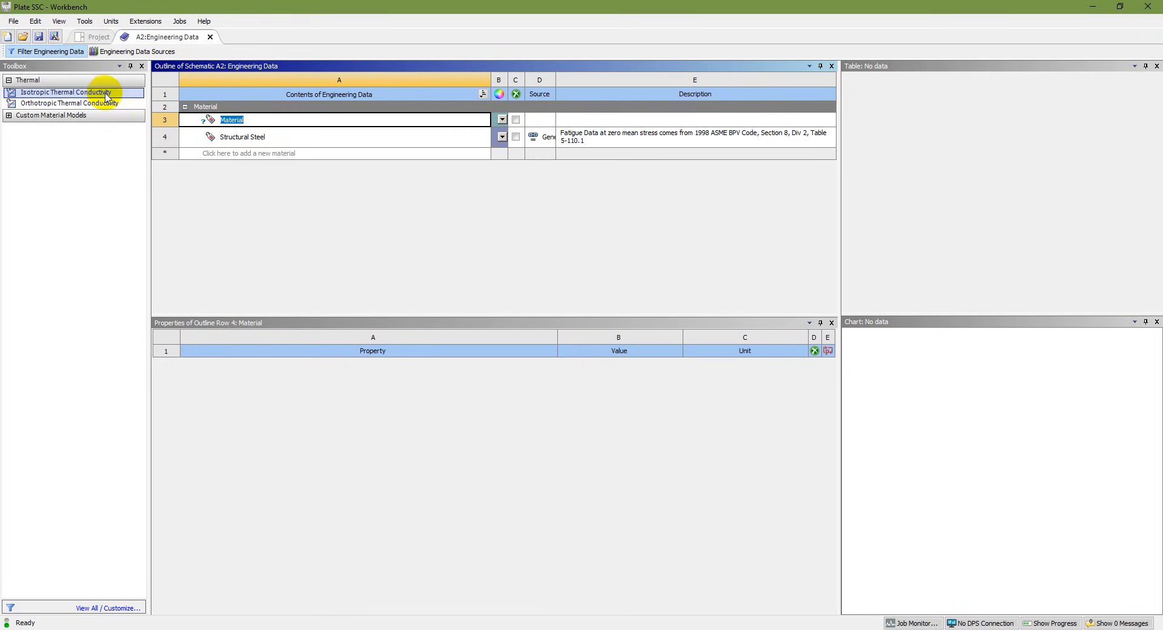
pyautogui.moveTo(76, 97); pyautogui.dragTo(236, 121)
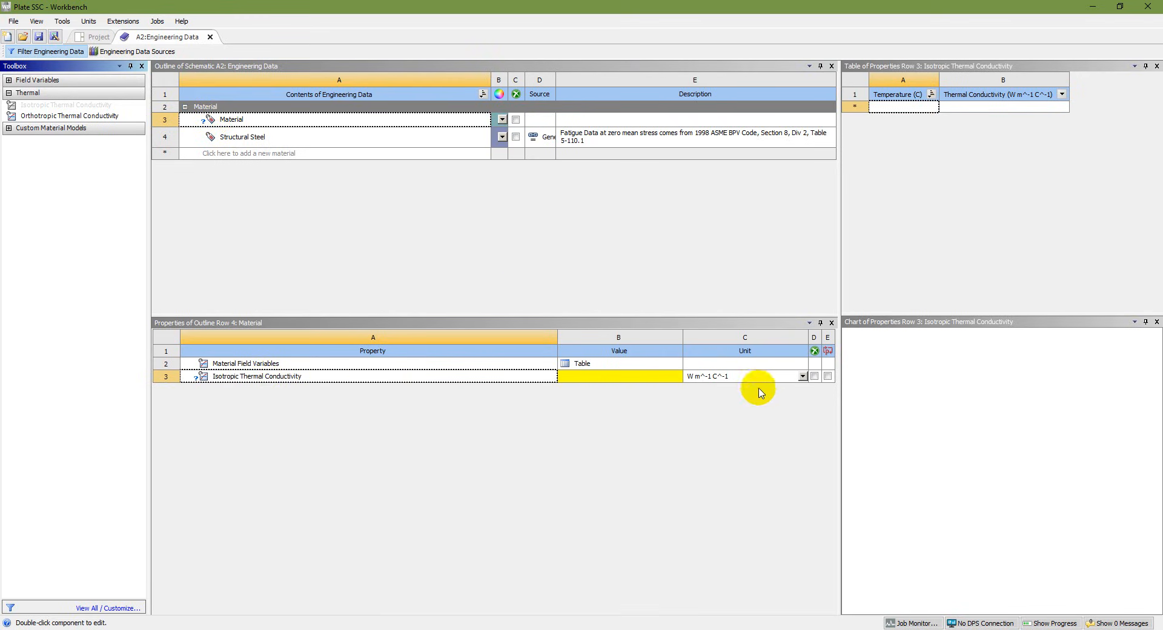
pyautogui.click(802, 376)
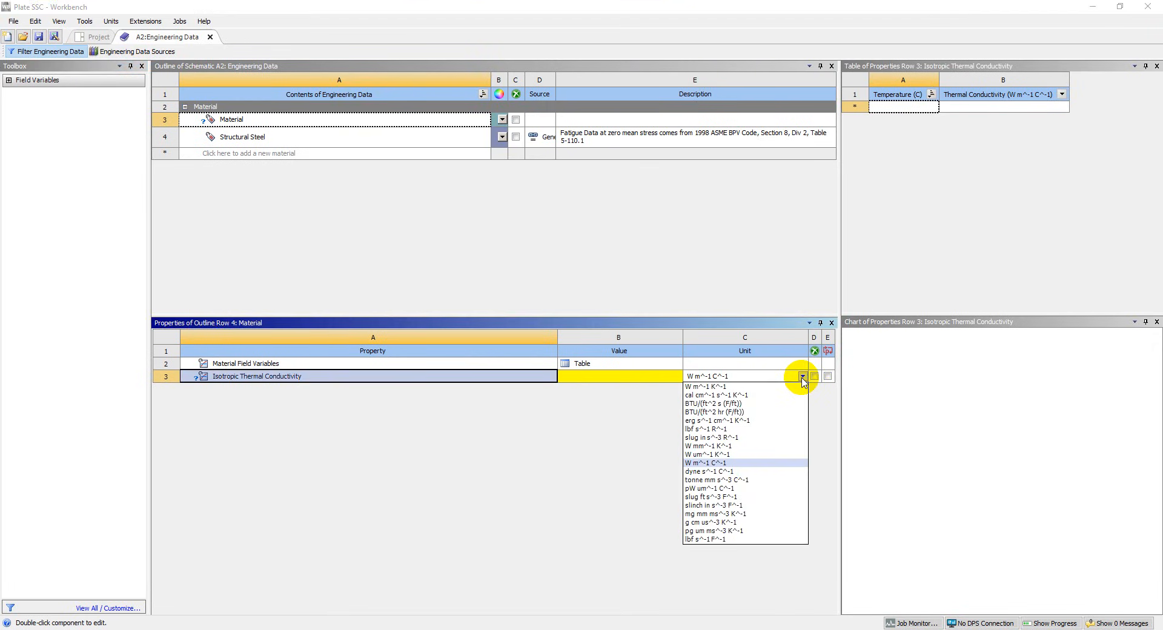
pyautogui.click(760, 463)
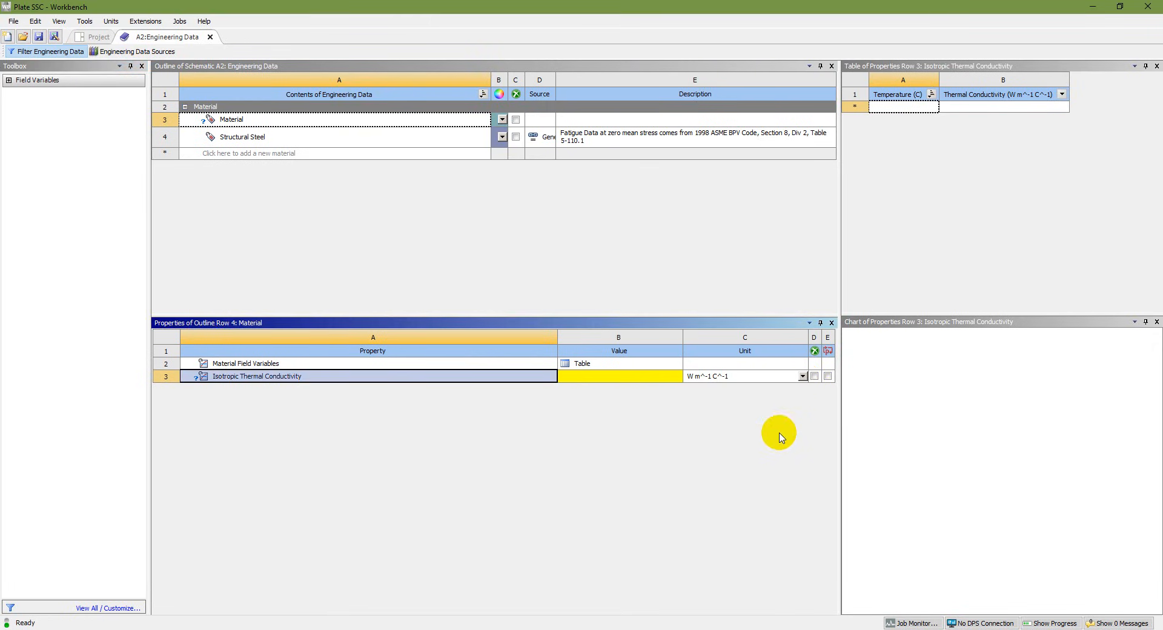
pyautogui.click(613, 382)
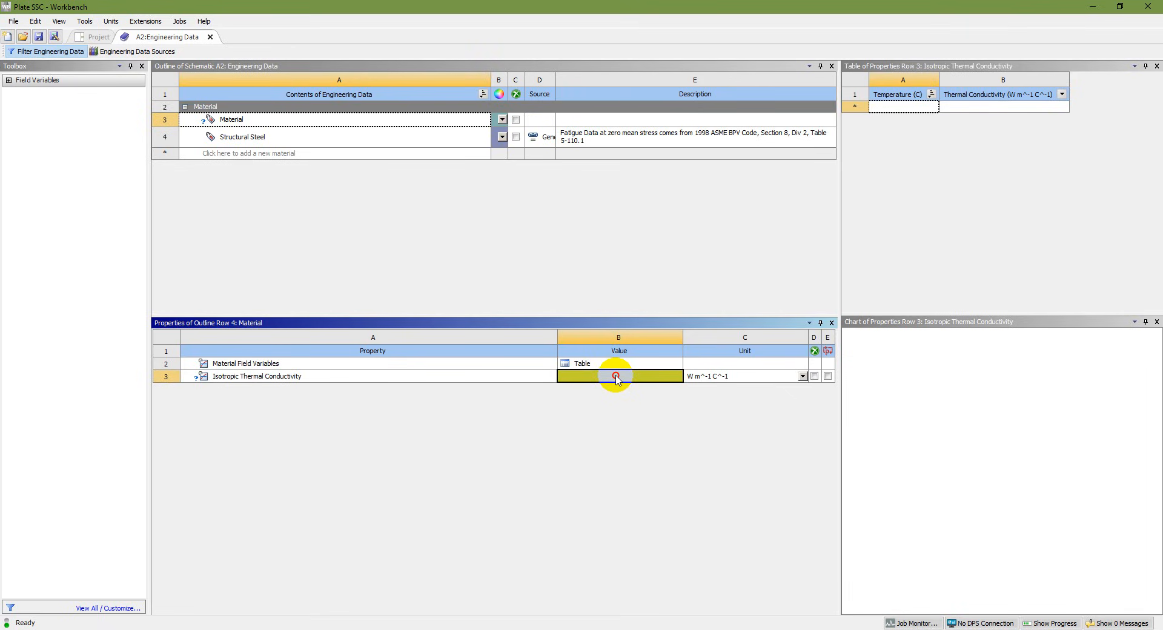
pyautogui.write('15')
pyautogui.click(520, 470)
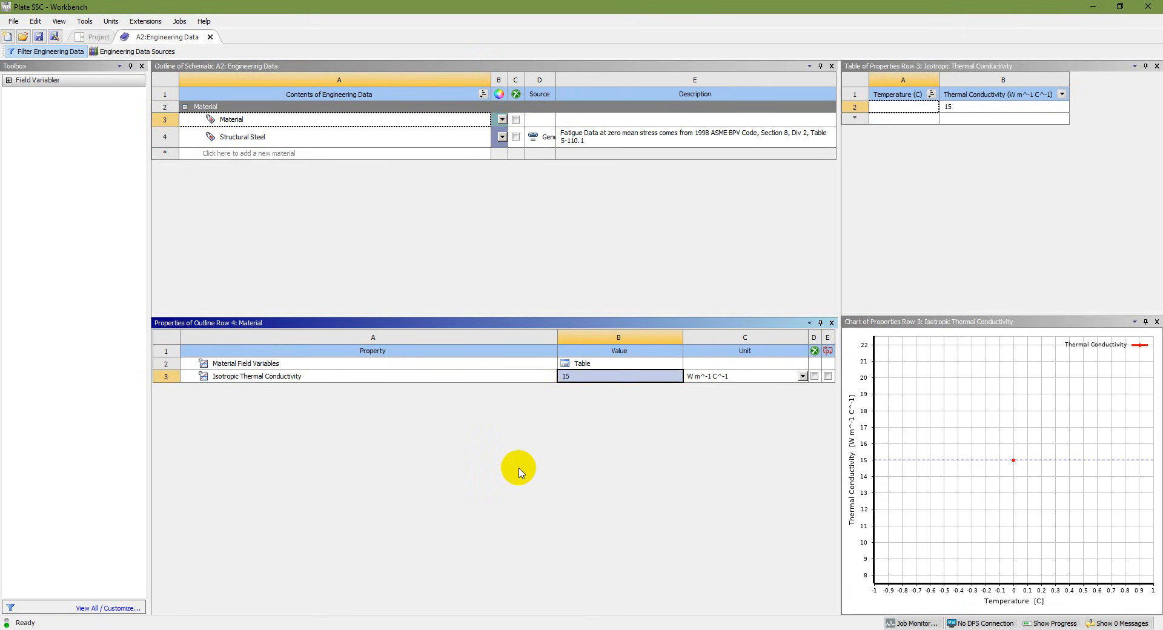
pyautogui.click(288, 124)
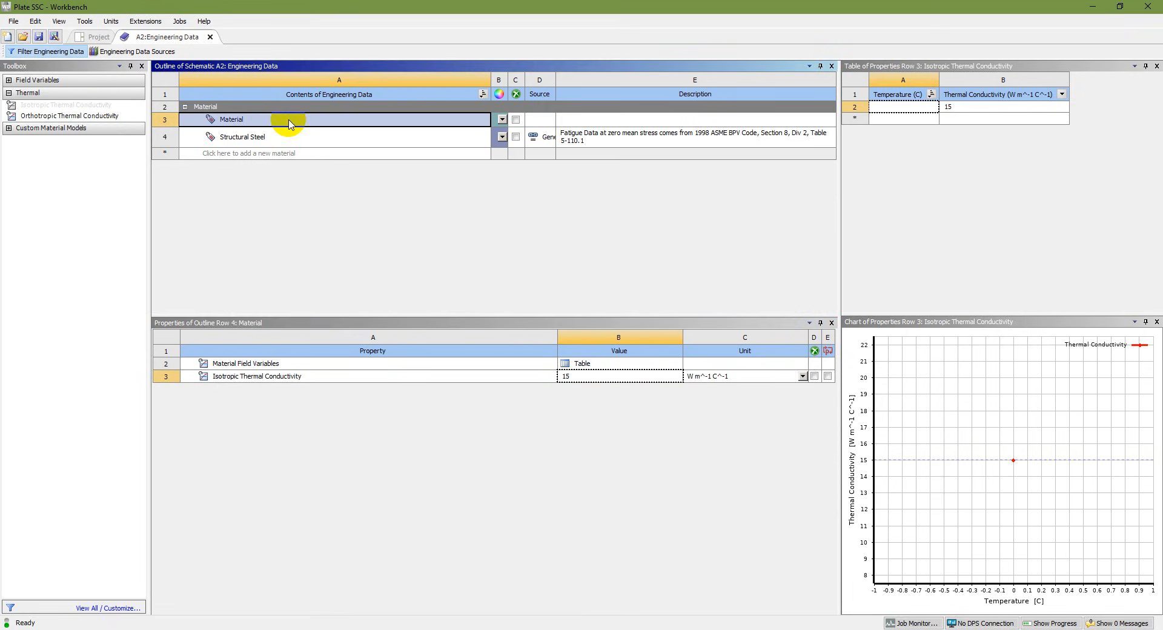
pyautogui.click(515, 137)
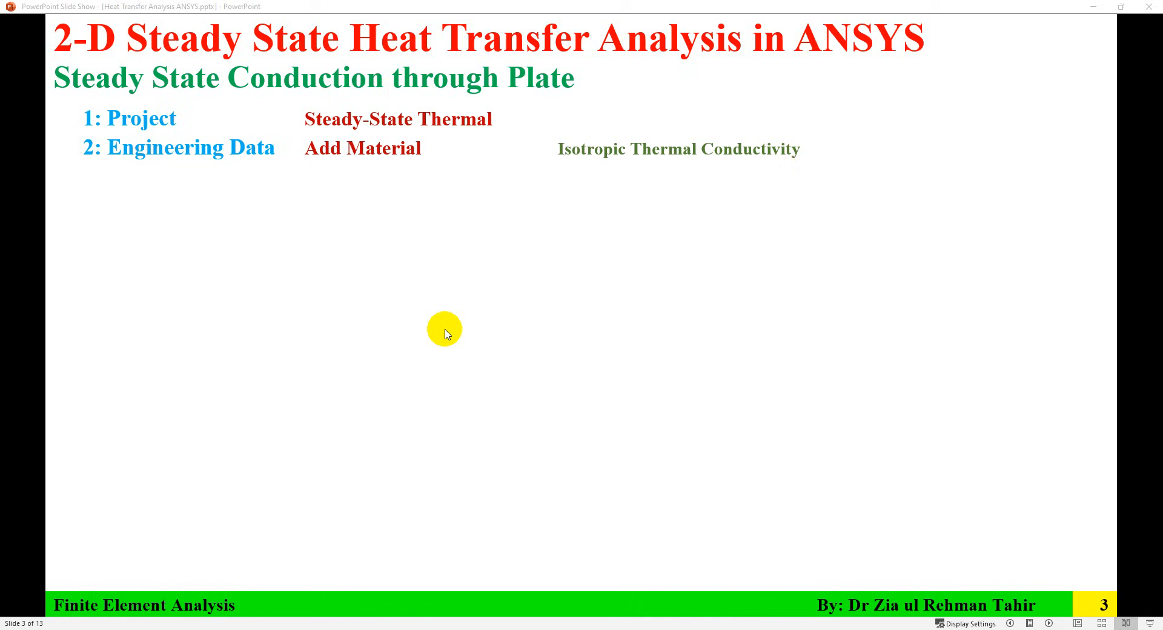
# - Set the Analysis Type of the Geometry component to 2D
pyautogui.click(445, 330)
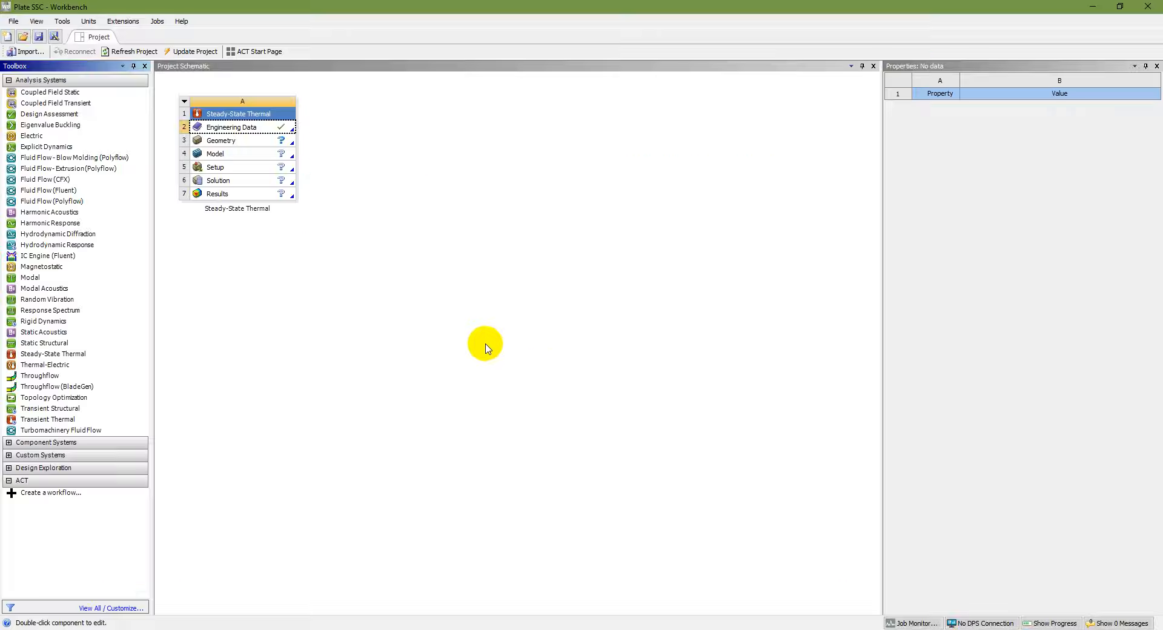
pyautogui.click(230, 143)
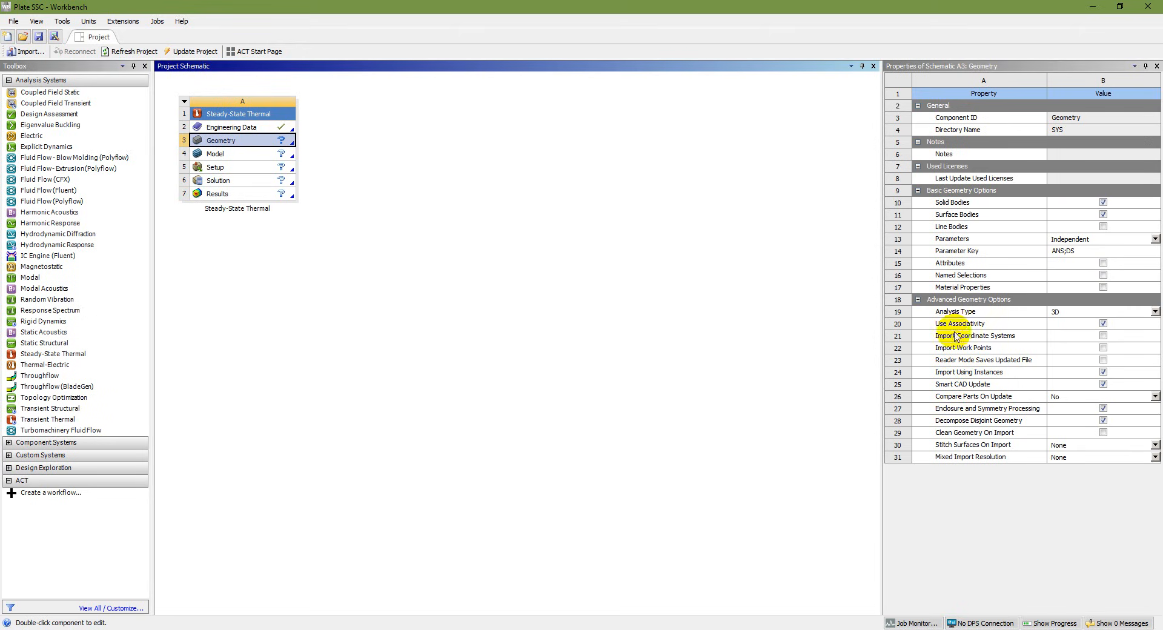
pyautogui.click(1155, 311)
pyautogui.click(1124, 332)
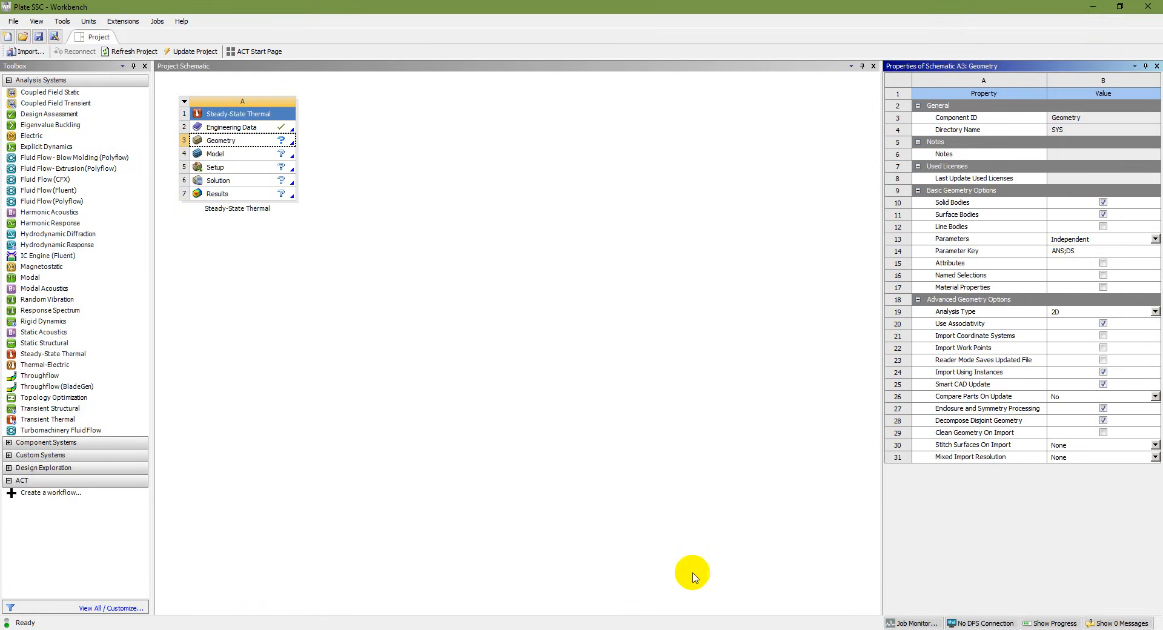
# - Create a new DesignModeler geometry for the Geometry component of the Steady-State Thermal system
pyautogui.click(733, 628)
pyautogui.click(469, 360)
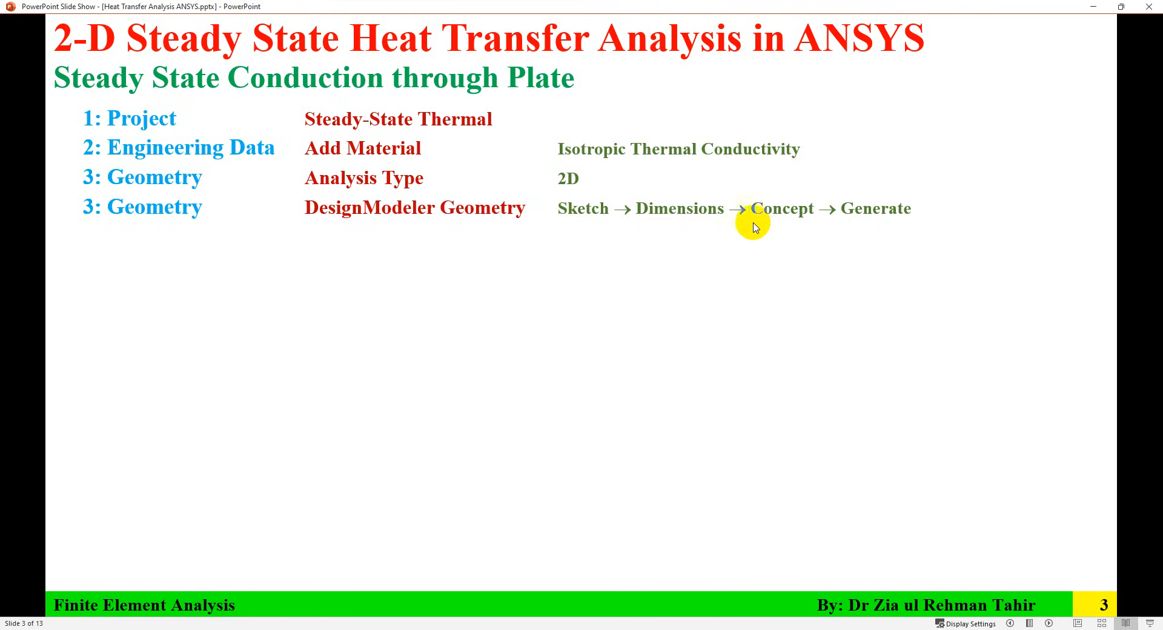
pyautogui.click(745, 629)
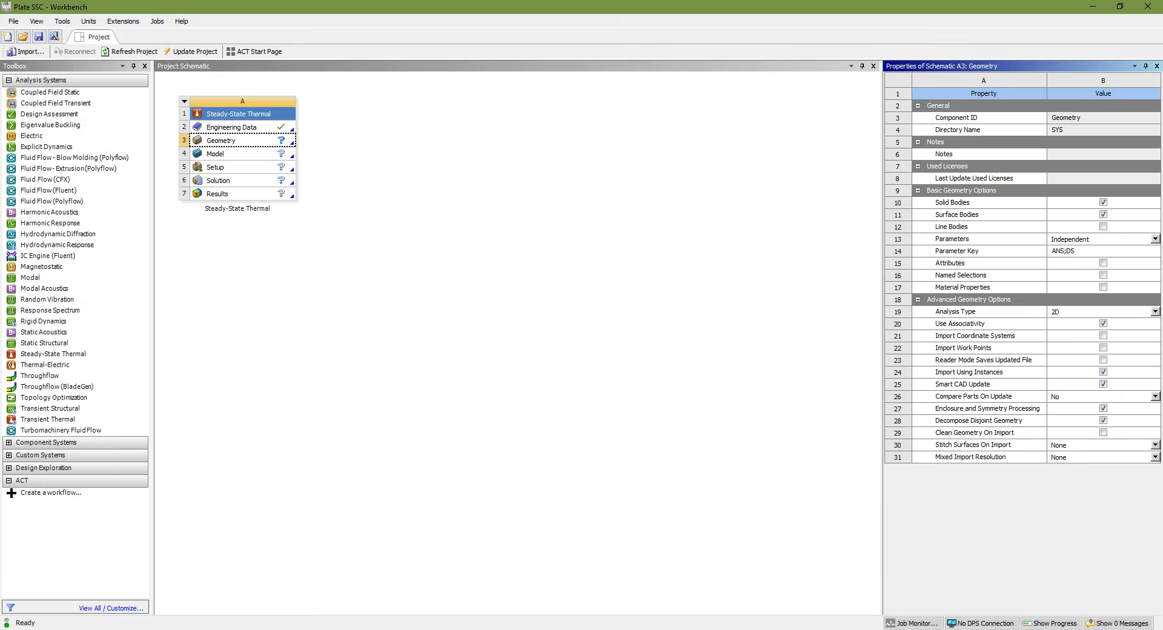
pyautogui.click(240, 144)
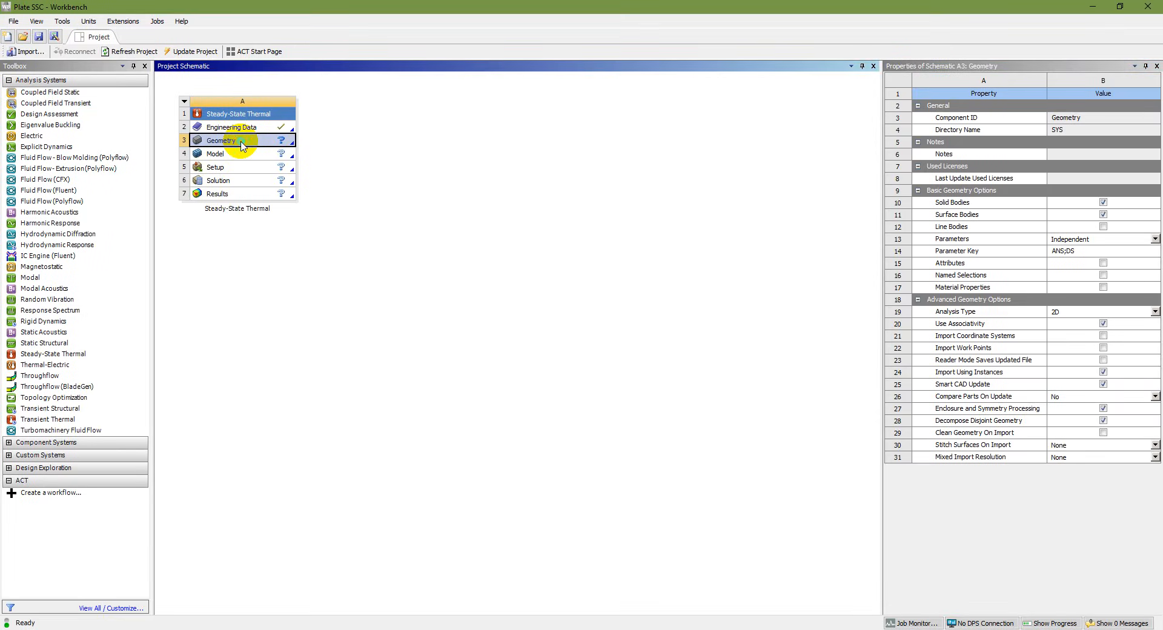
pyautogui.rightClick(258, 142)
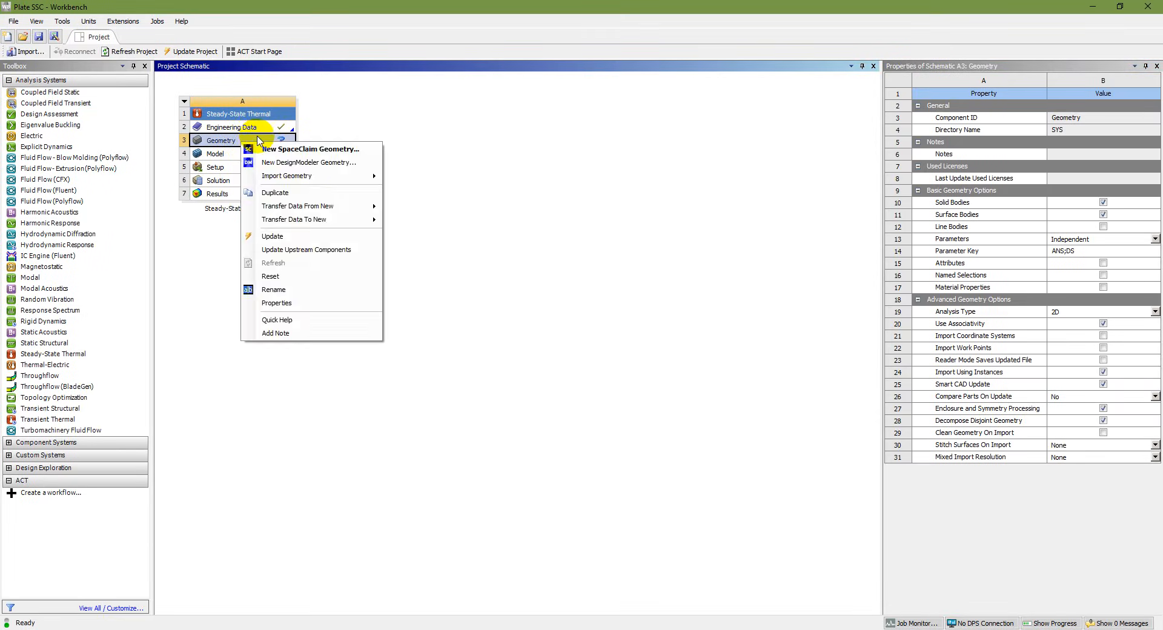
pyautogui.click(287, 163)
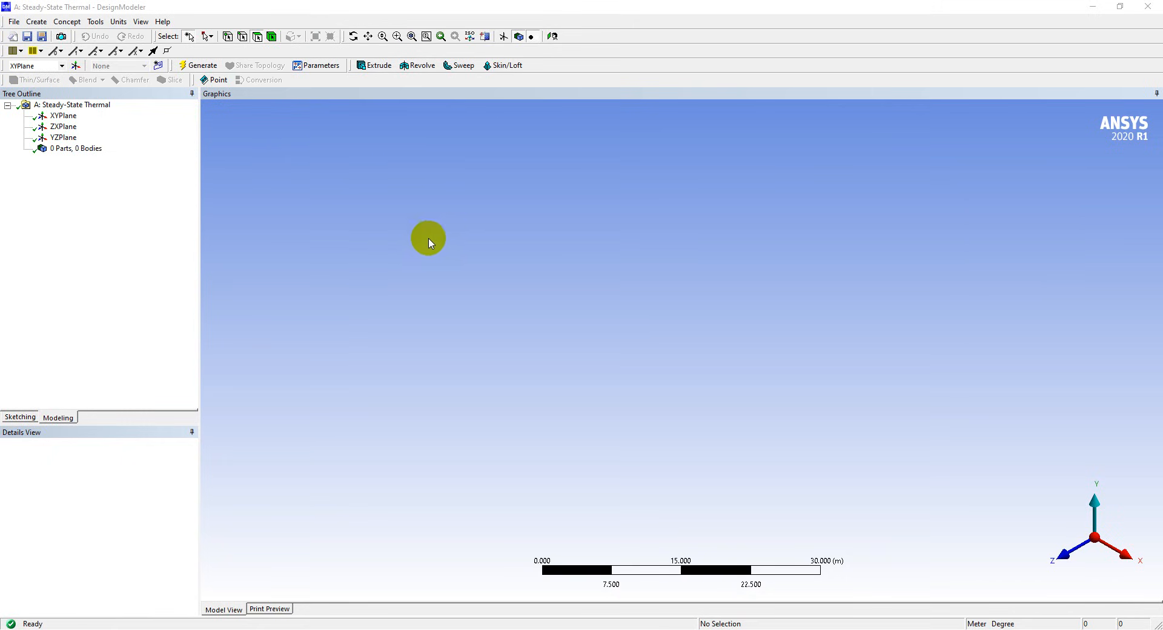
# - Set the length unit to Meter, and select the XYPlane and view it face-on along the Z axis
pyautogui.click(119, 22)
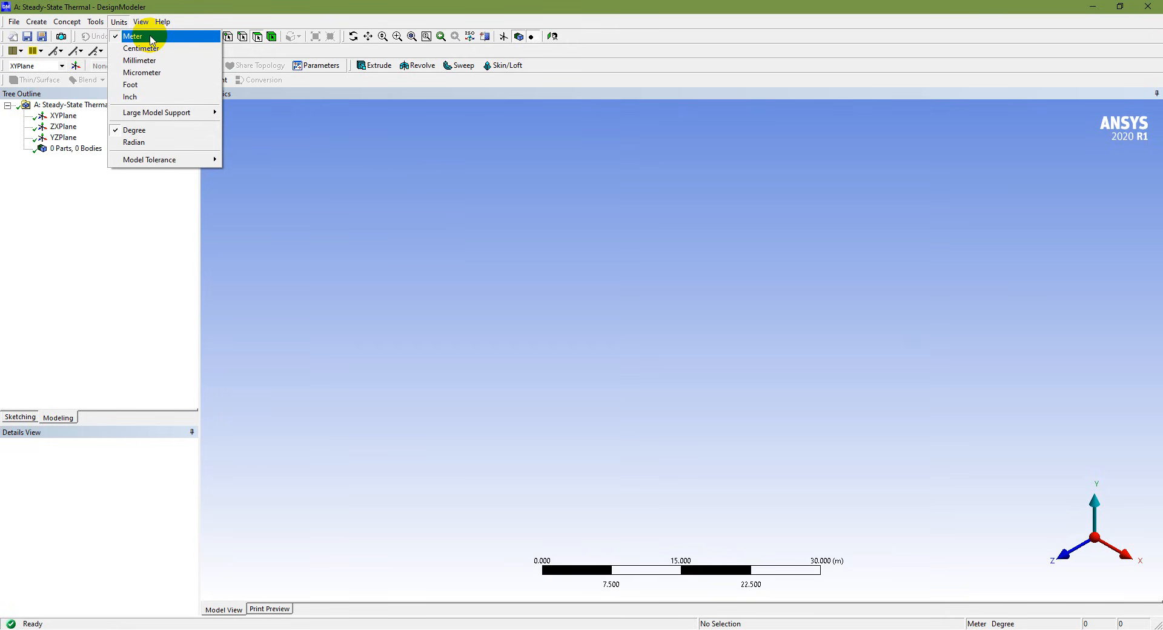
pyautogui.click(151, 39)
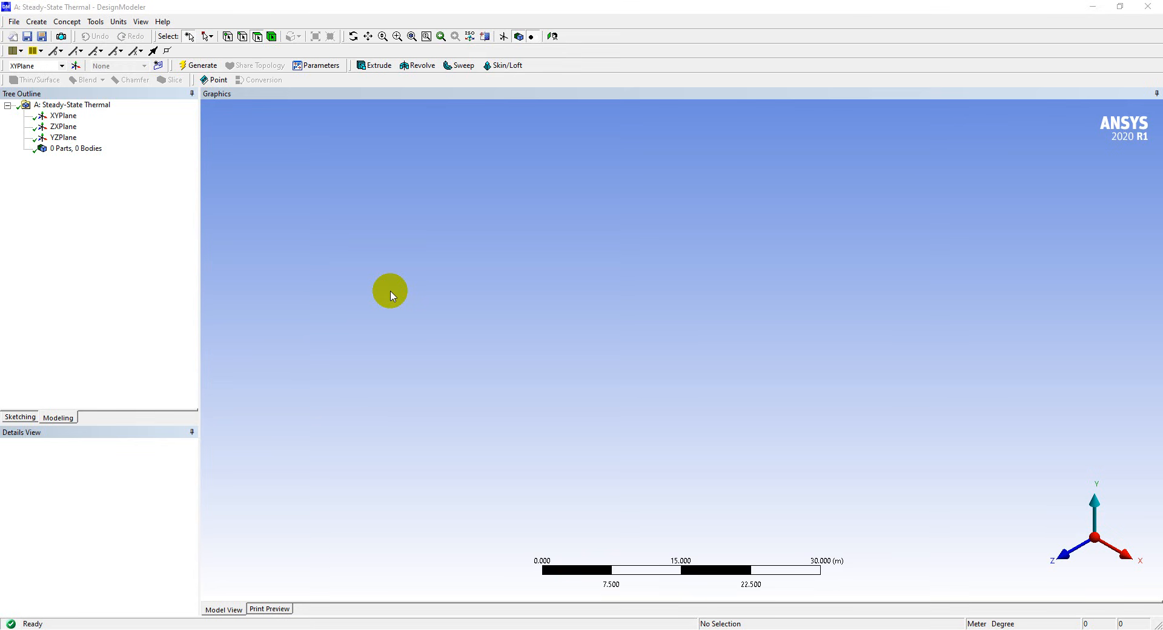
pyautogui.click(63, 115)
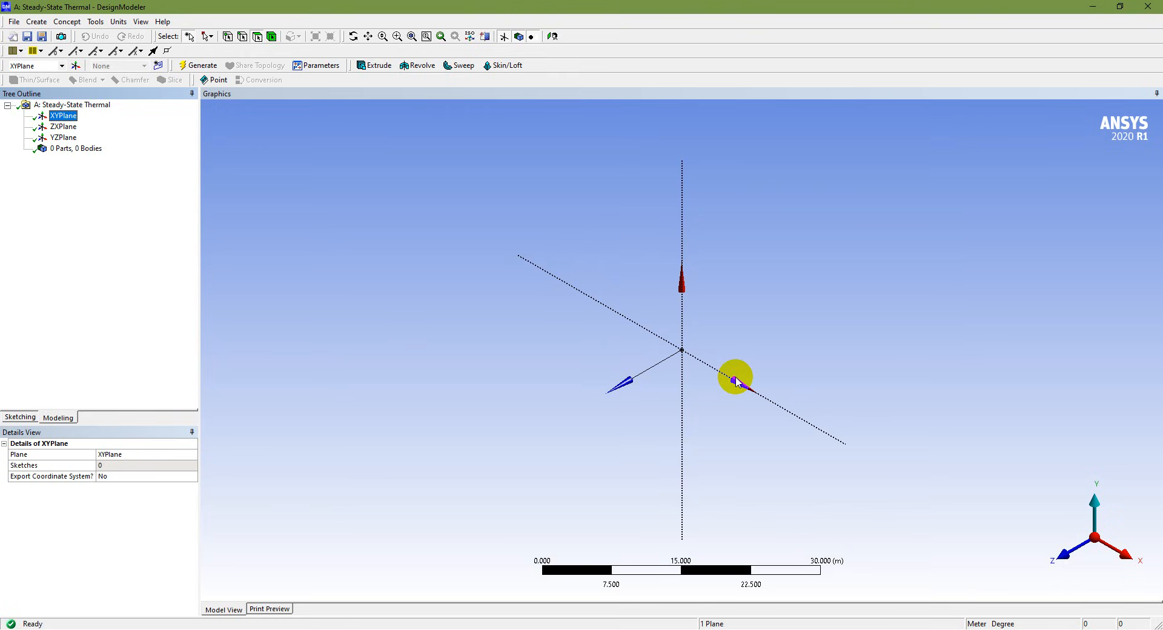
pyautogui.click(1064, 553)
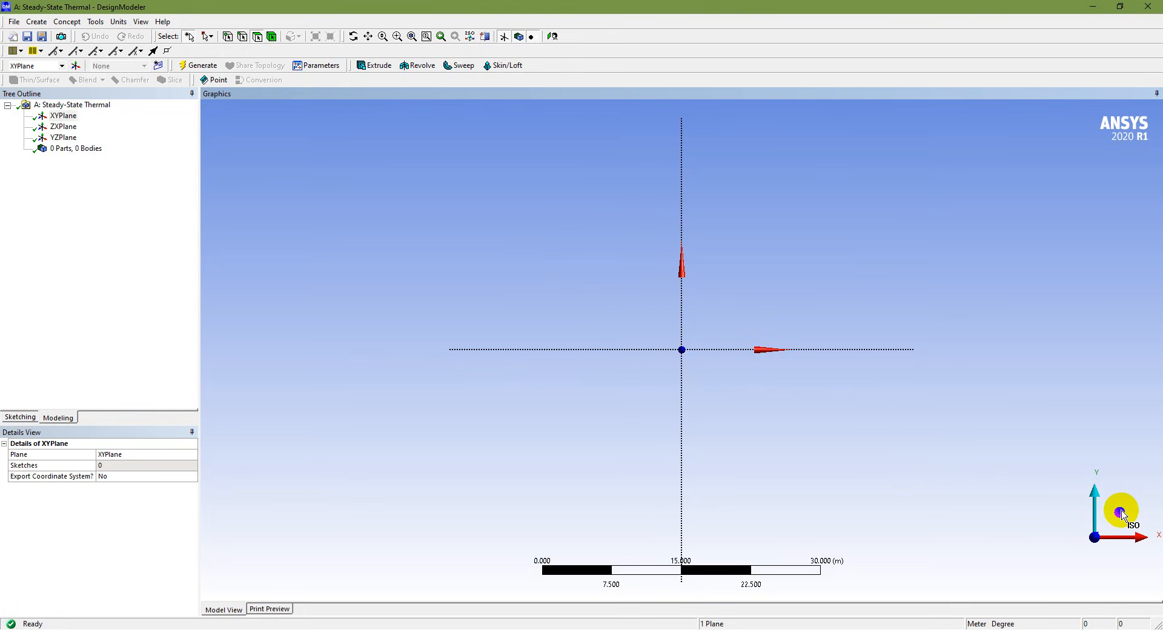
pyautogui.click(1121, 513)
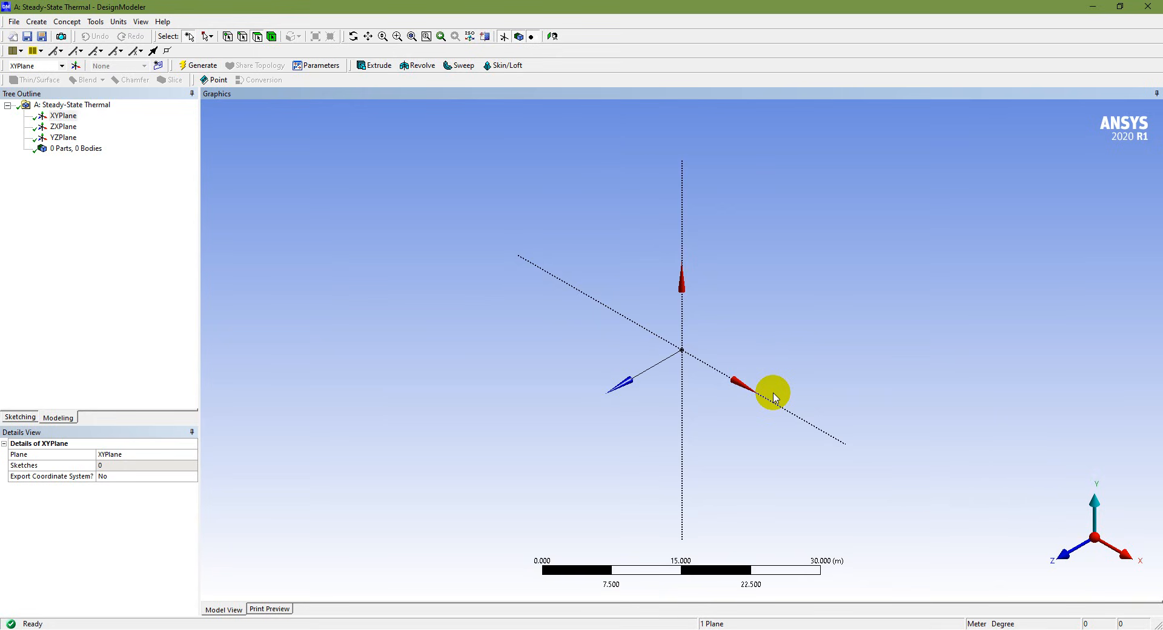
pyautogui.click(60, 418)
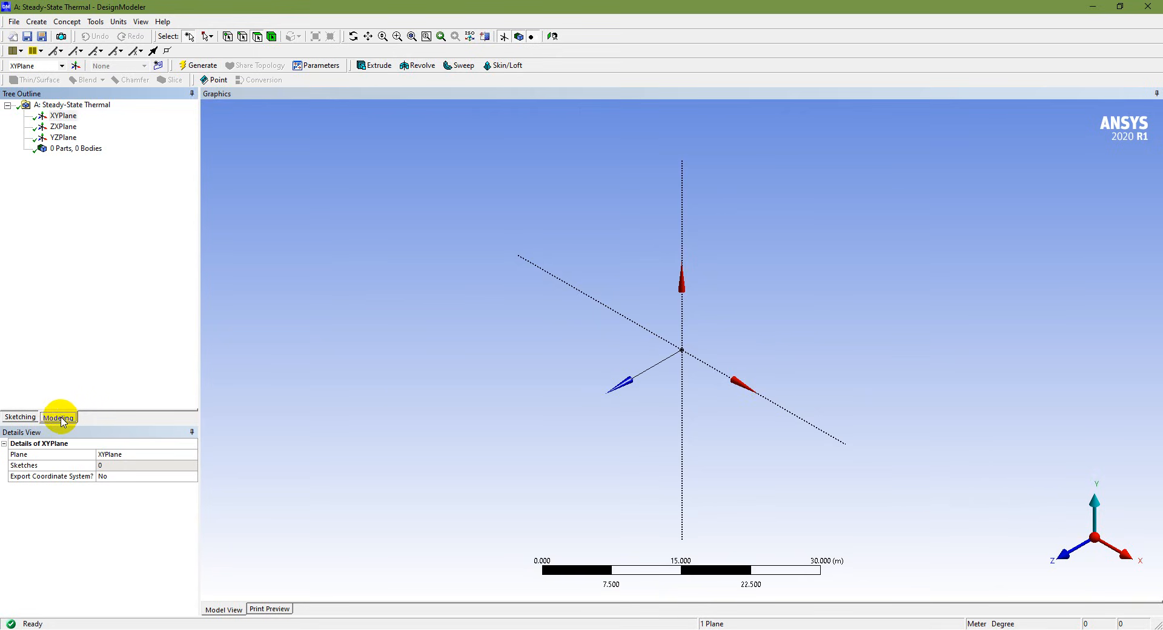
pyautogui.click(24, 417)
pyautogui.click(58, 418)
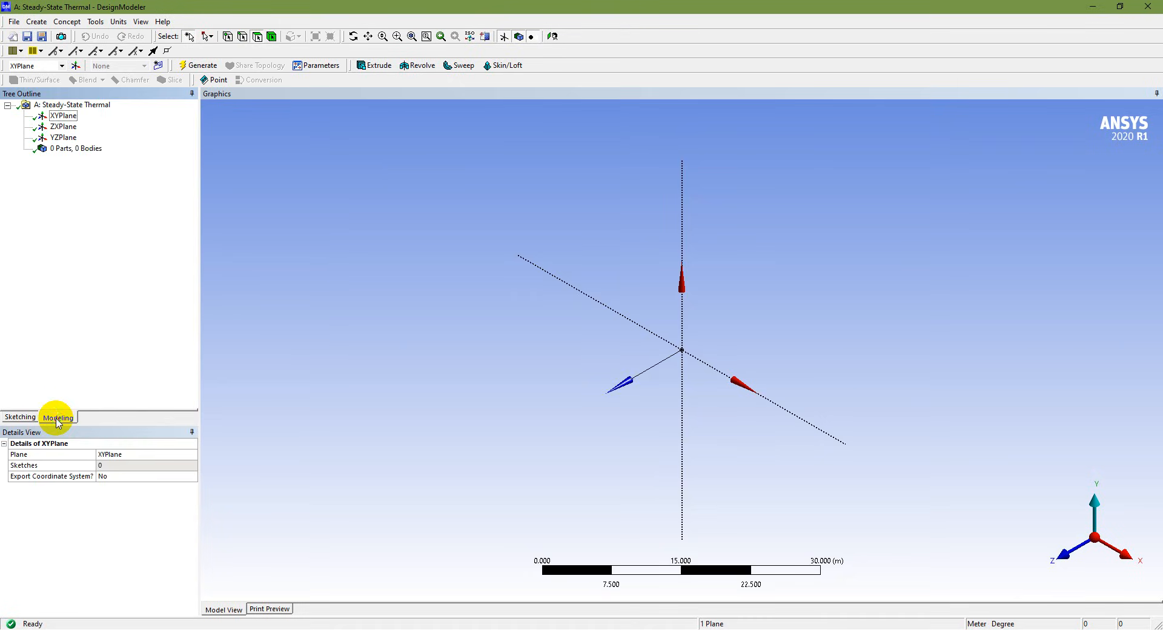
pyautogui.click(23, 418)
pyautogui.click(57, 417)
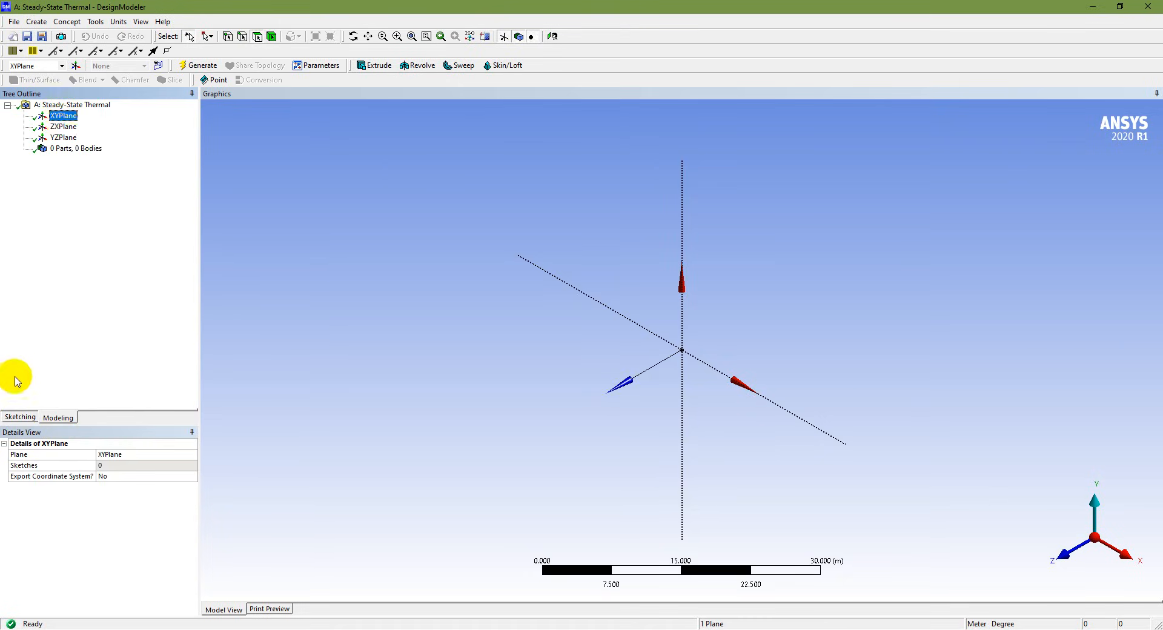
# - Start sketching on the XYPlane with the 2D grid displayed and grid snapping enabled
pyautogui.click(19, 416)
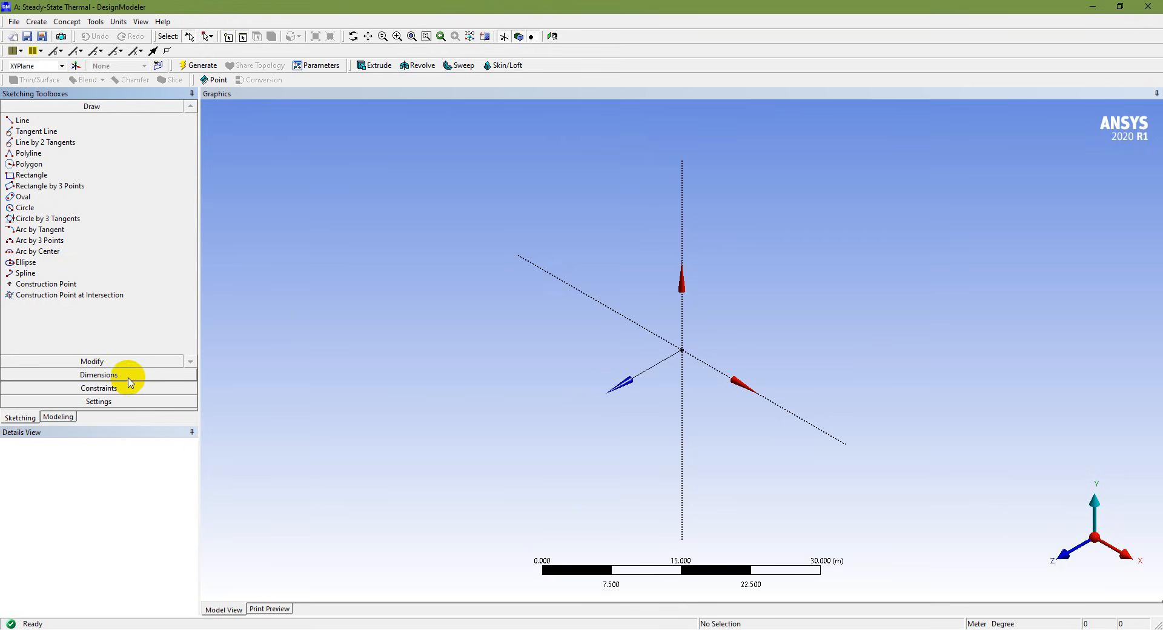
pyautogui.click(98, 402)
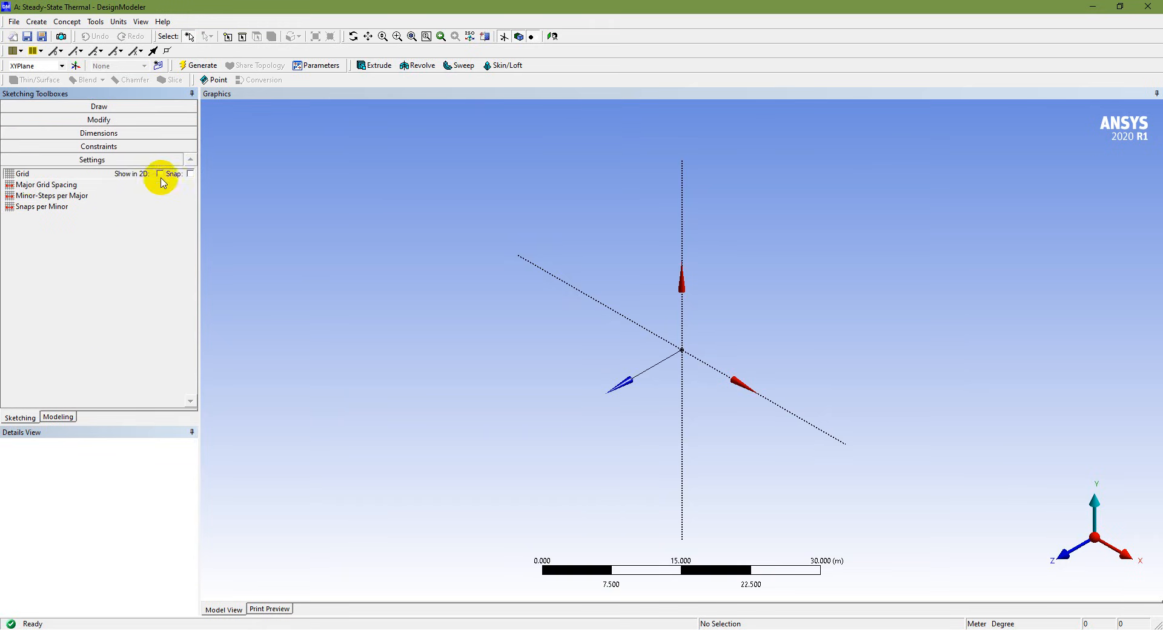
pyautogui.click(161, 174)
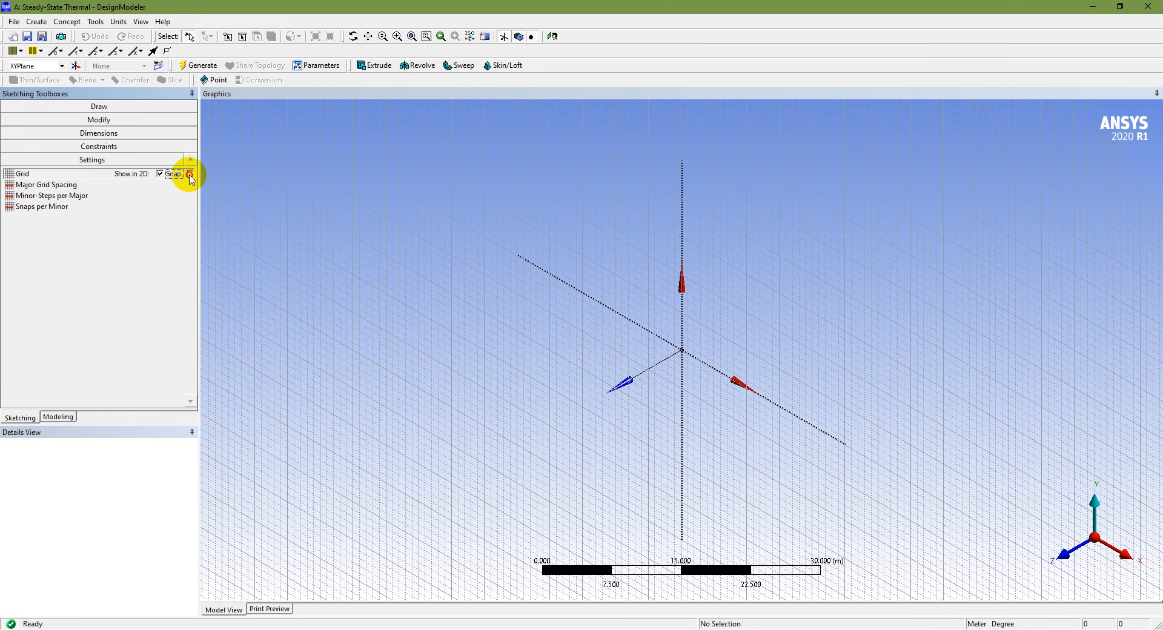
# - Set the sketch grid's major spacing to 1 m and its minor steps per major to 2
pyautogui.click(95, 186)
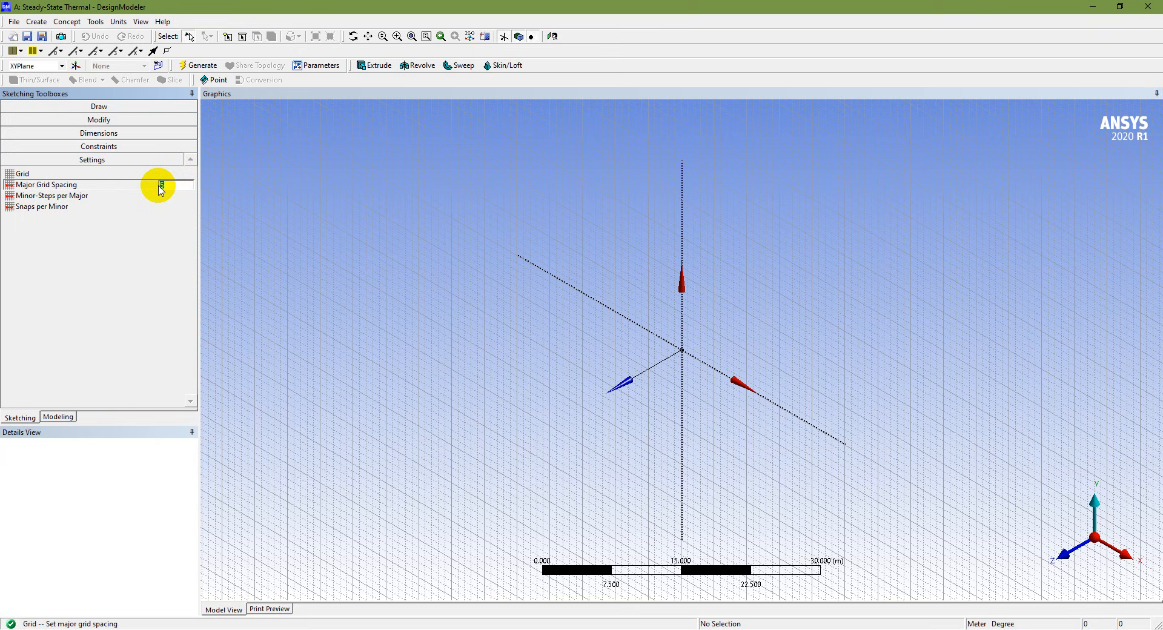
pyautogui.write('1')
pyautogui.press('Return')
pyautogui.click(96, 198)
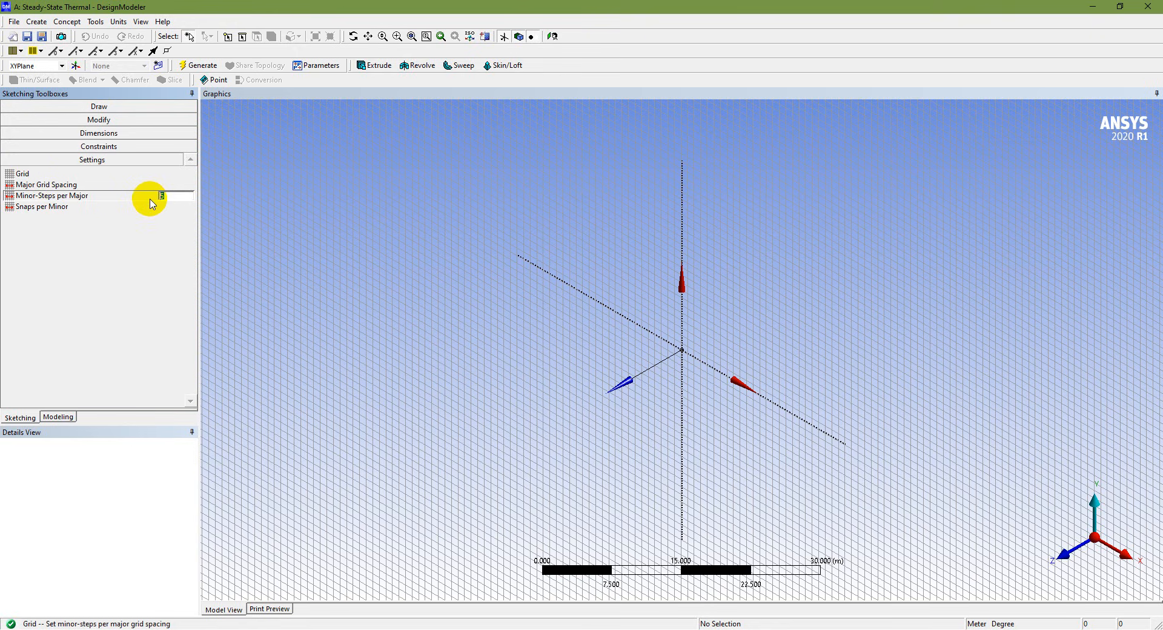
pyautogui.press('Return')
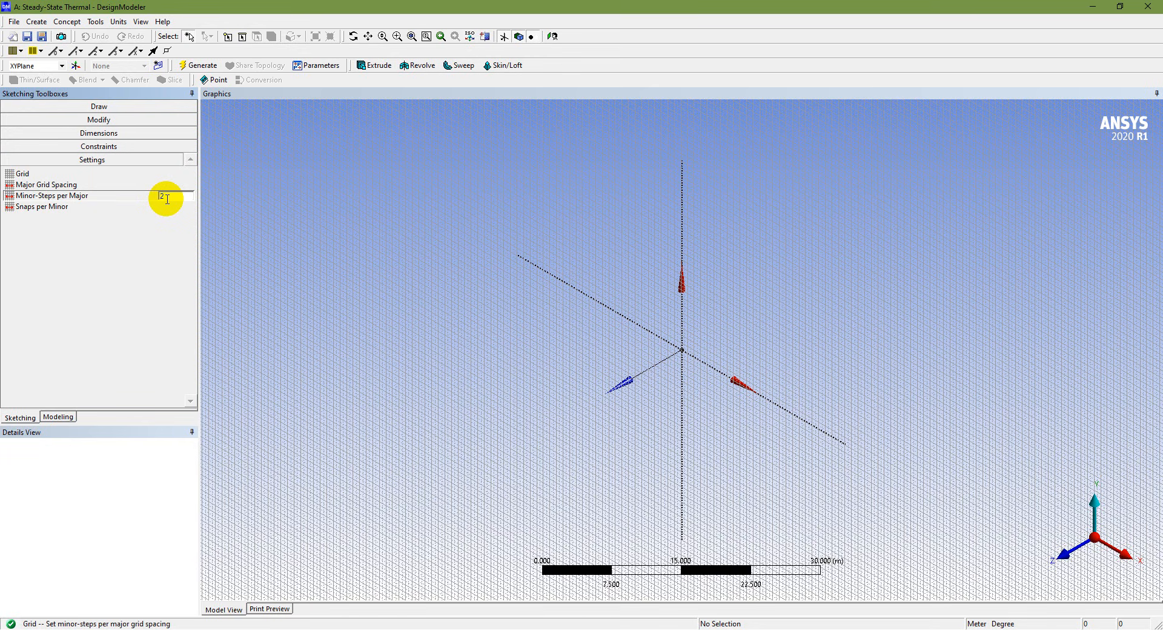
pyautogui.click(130, 174)
pyautogui.scroll(-1, 687, 343)
pyautogui.scroll(5, 688, 343)
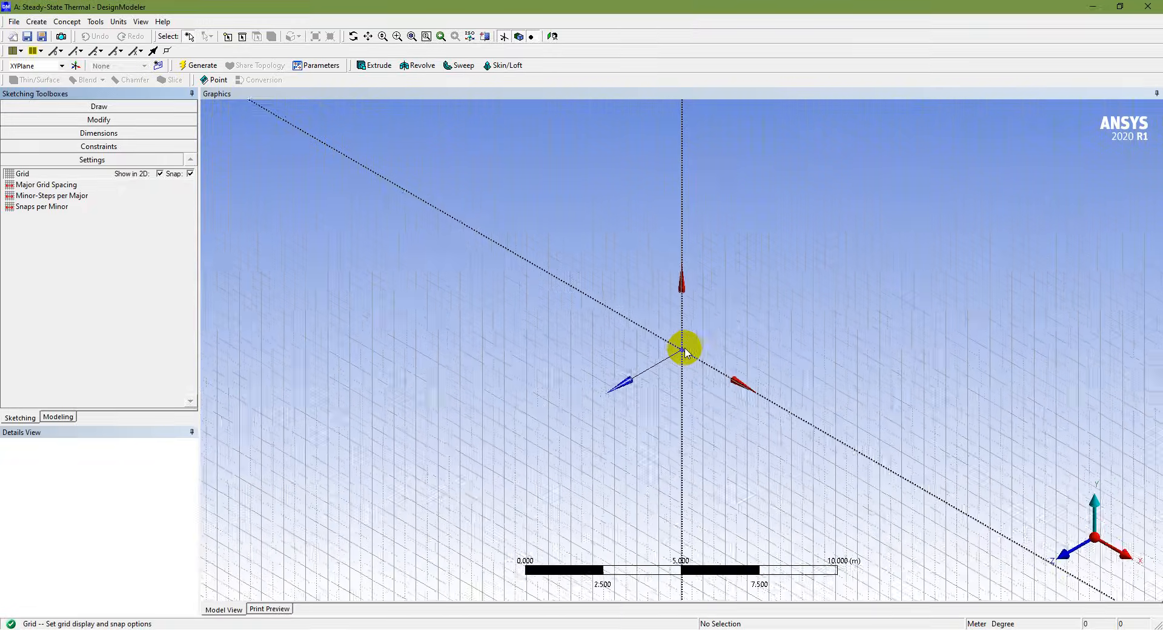
pyautogui.scroll(-2, 684, 357)
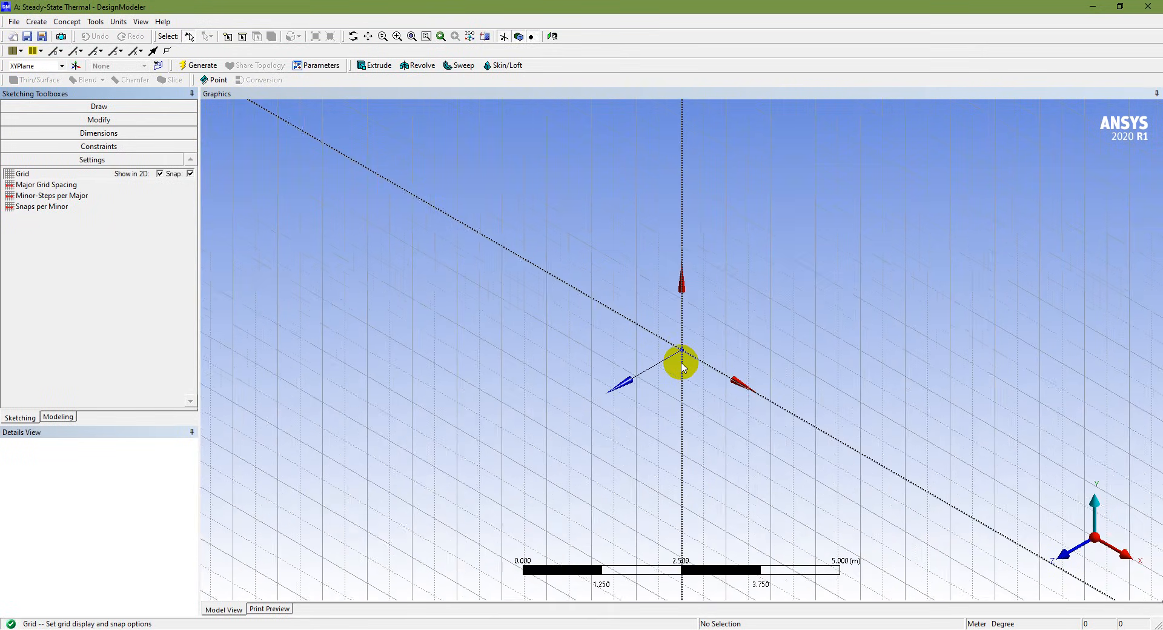
pyautogui.scroll(2, 682, 363)
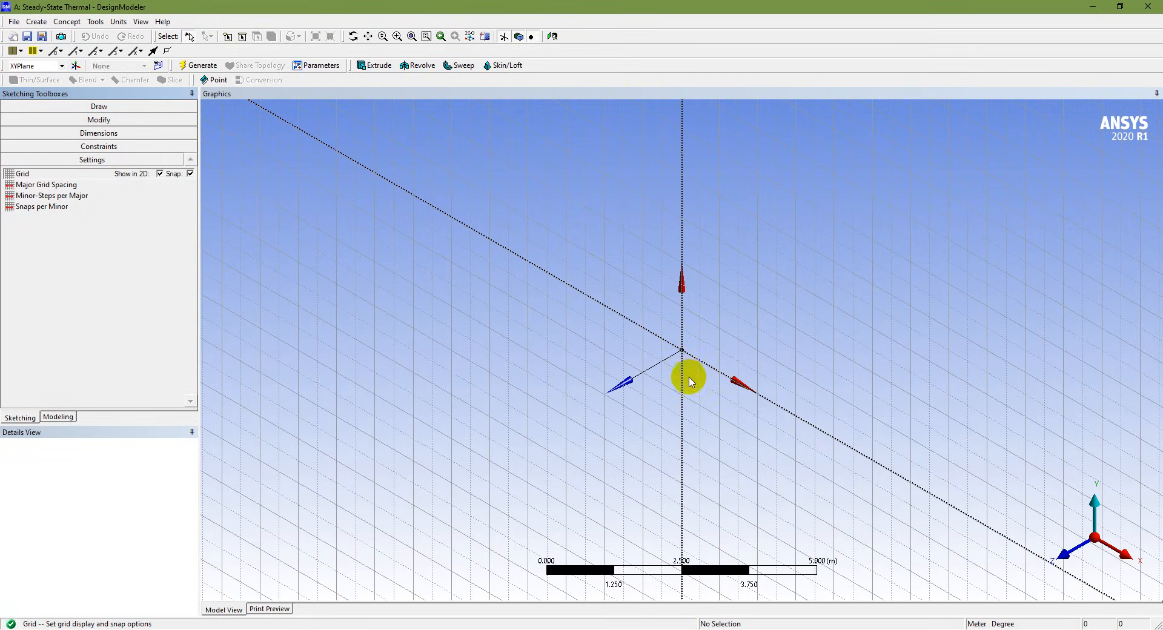
pyautogui.scroll(2, 698, 381)
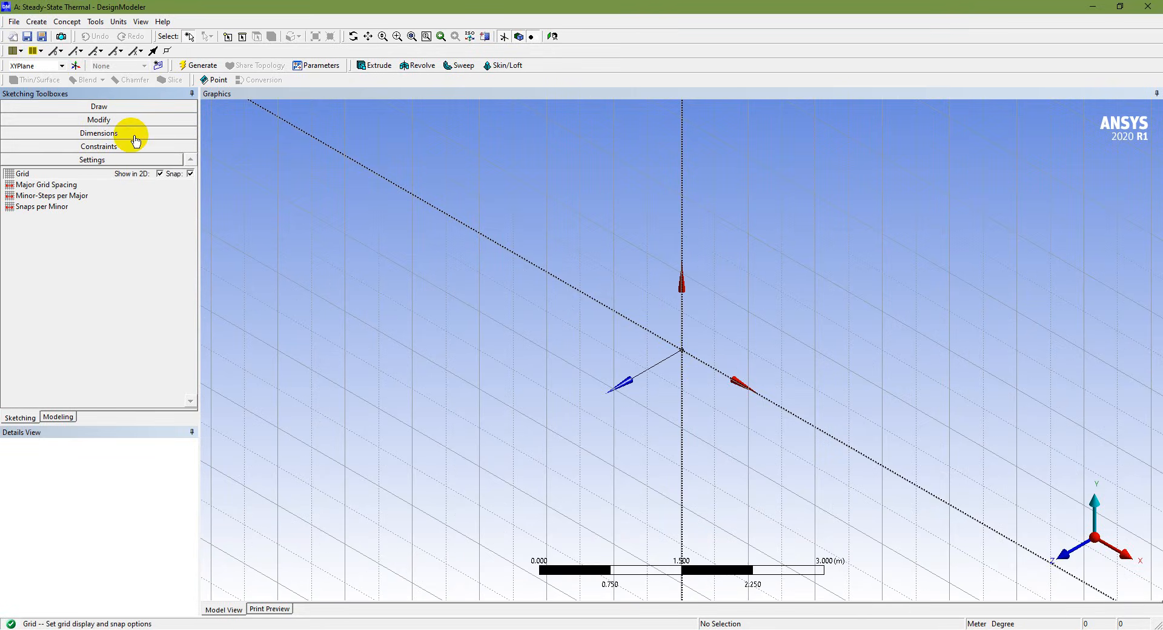
# - Draw a rectangle about 1.5 m wide and 1 m high around the origin, from (-1, -0.5) to (0.5, 0.5)
pyautogui.click(97, 109)
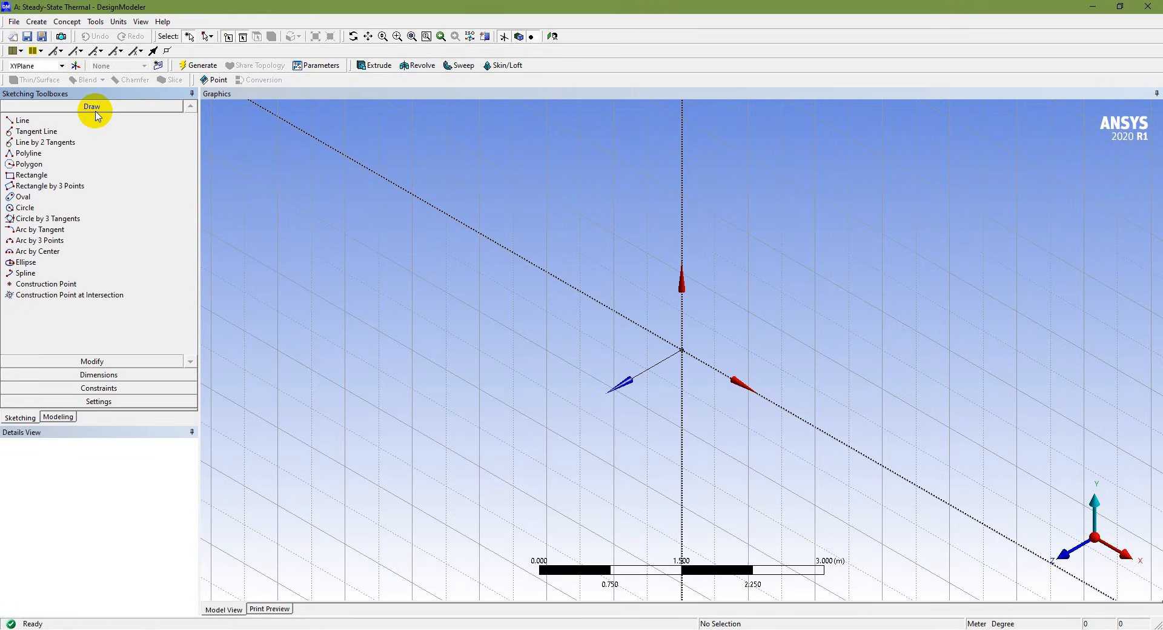
pyautogui.click(33, 177)
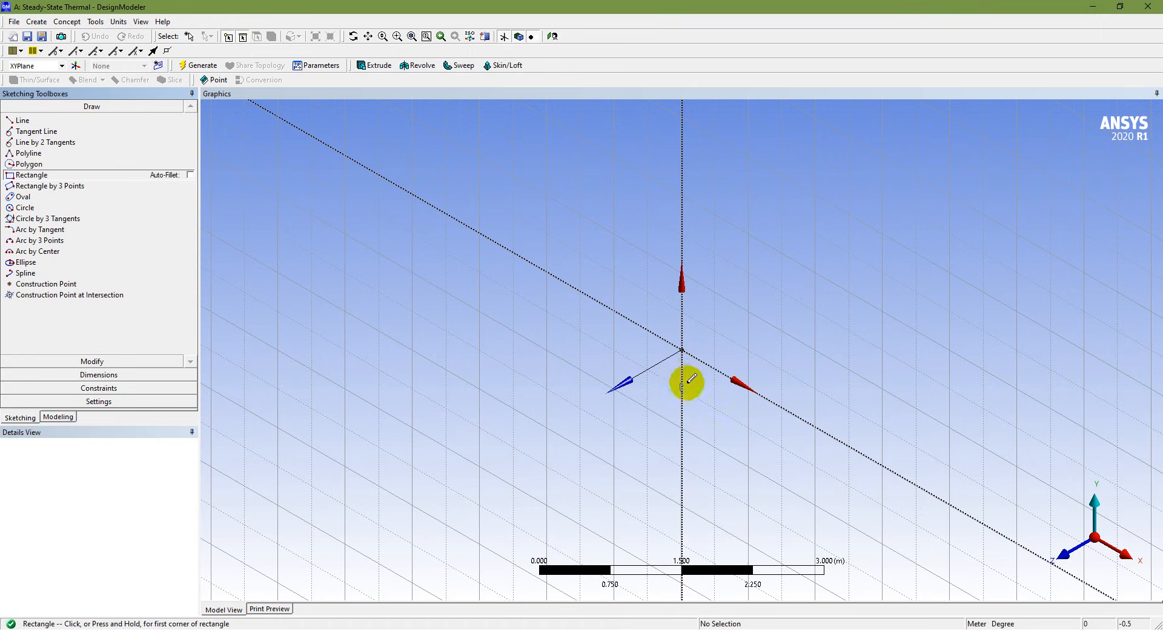
pyautogui.click(616, 350)
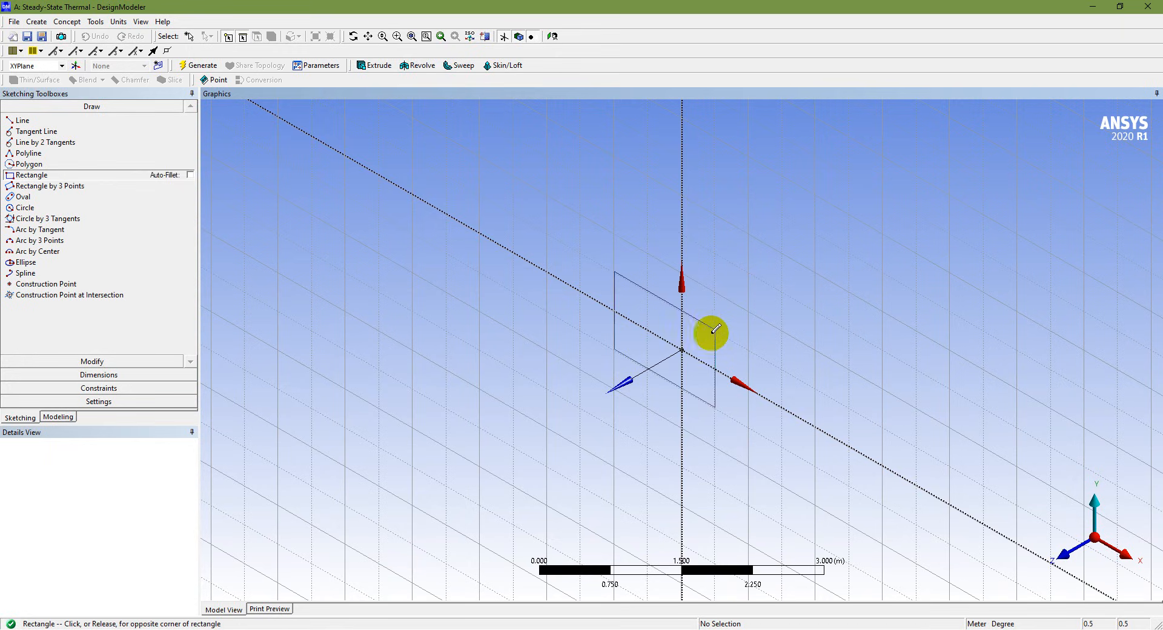
pyautogui.click(716, 330)
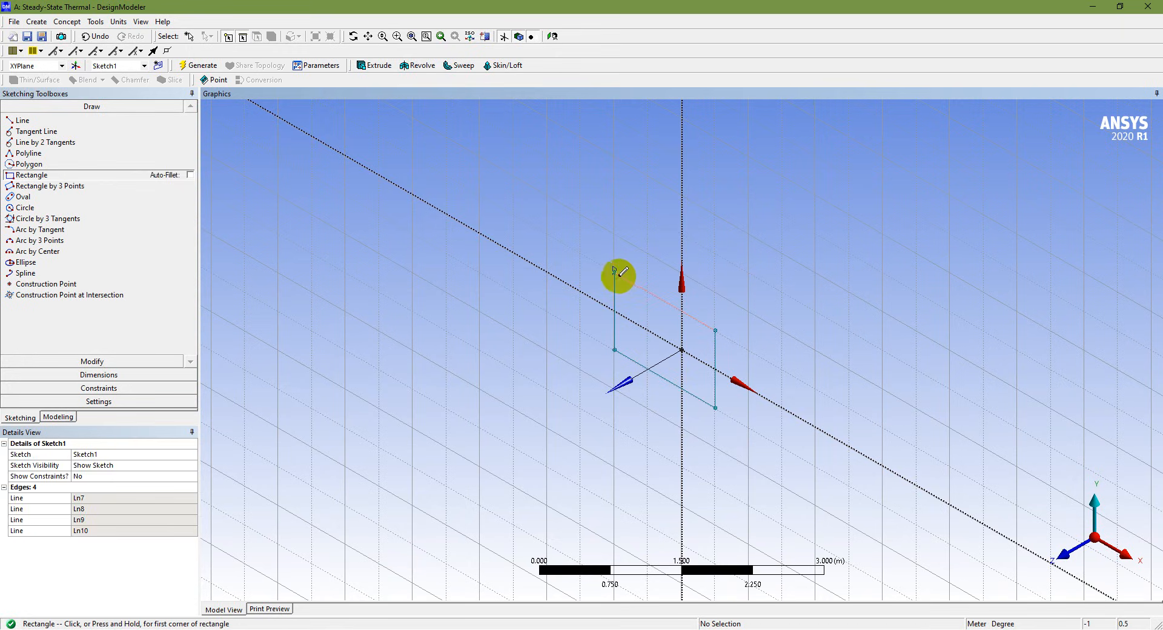
pyautogui.click(615, 272)
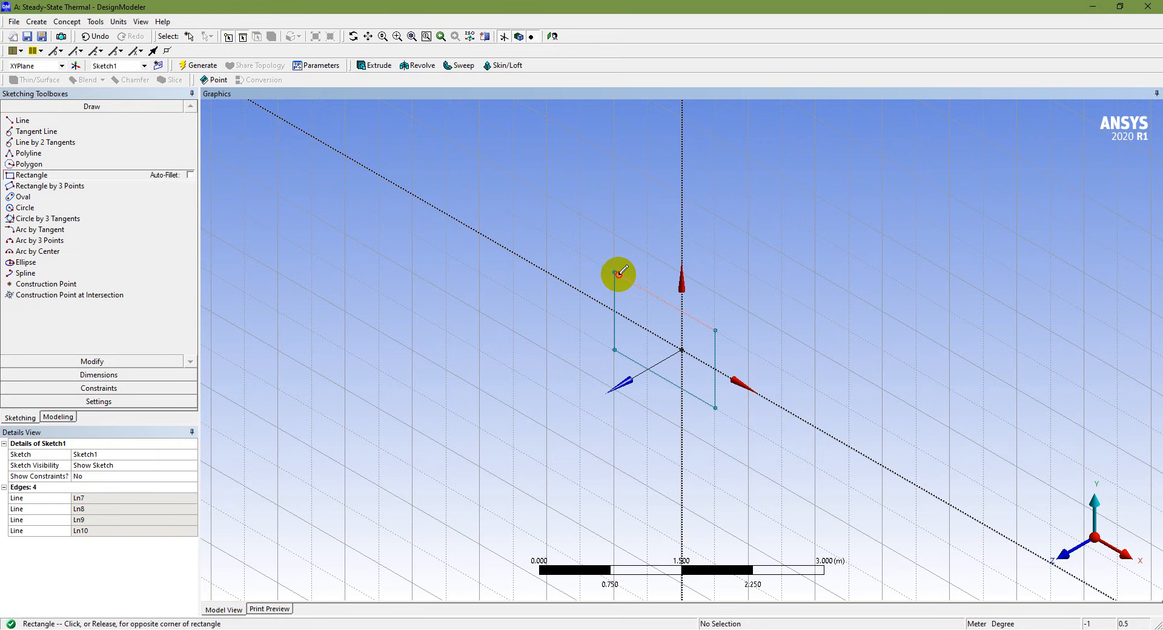
pyautogui.rightClick(770, 311)
pyautogui.click(798, 318)
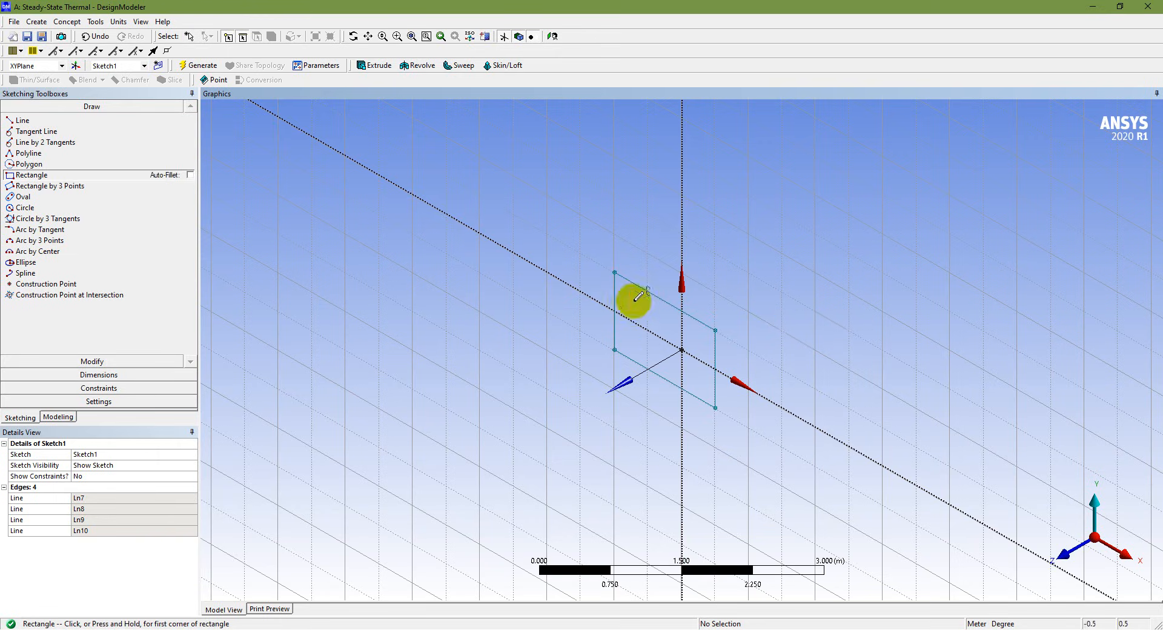
# - Hide the 2D grid in the sketch while keeping grid snapping enabled
pyautogui.click(1066, 557)
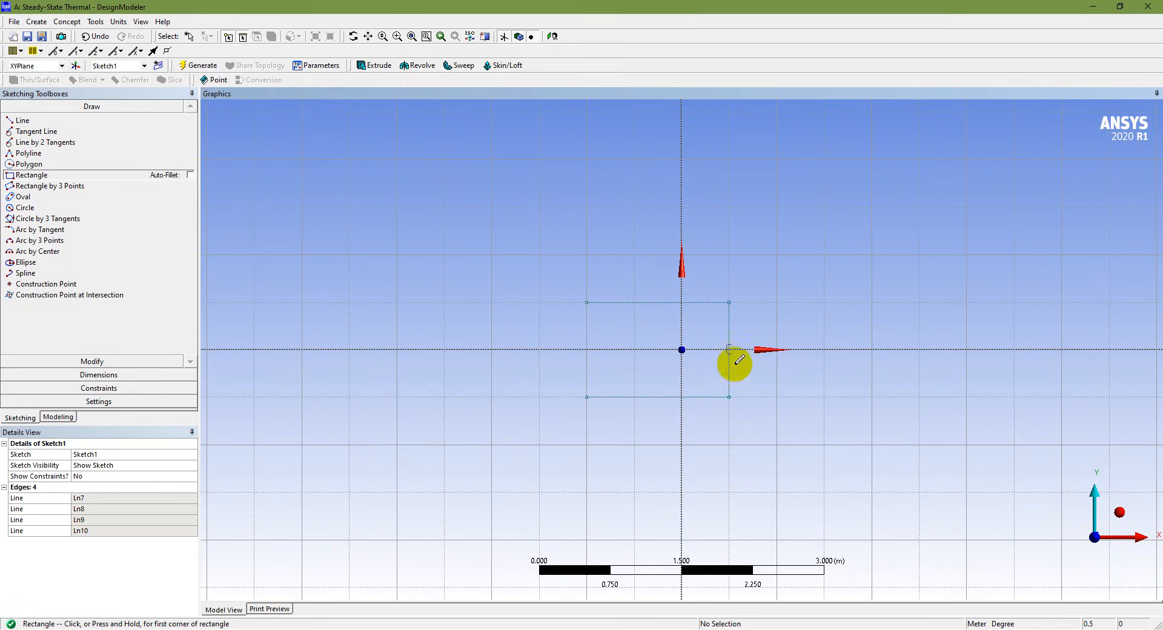
pyautogui.click(114, 403)
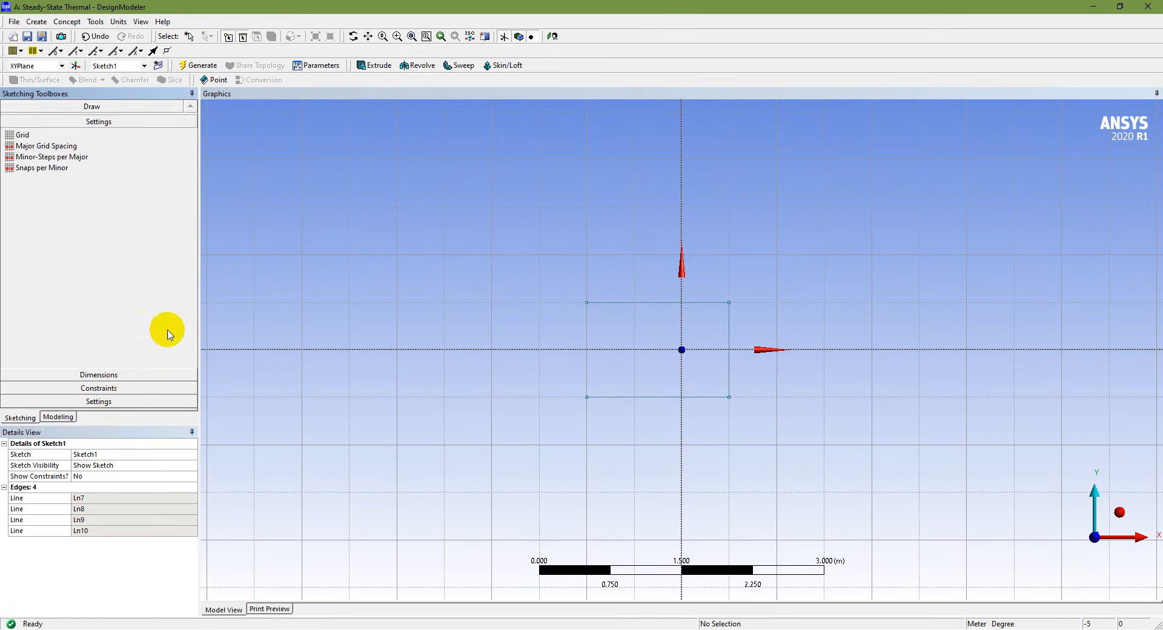
pyautogui.click(45, 174)
pyautogui.click(159, 174)
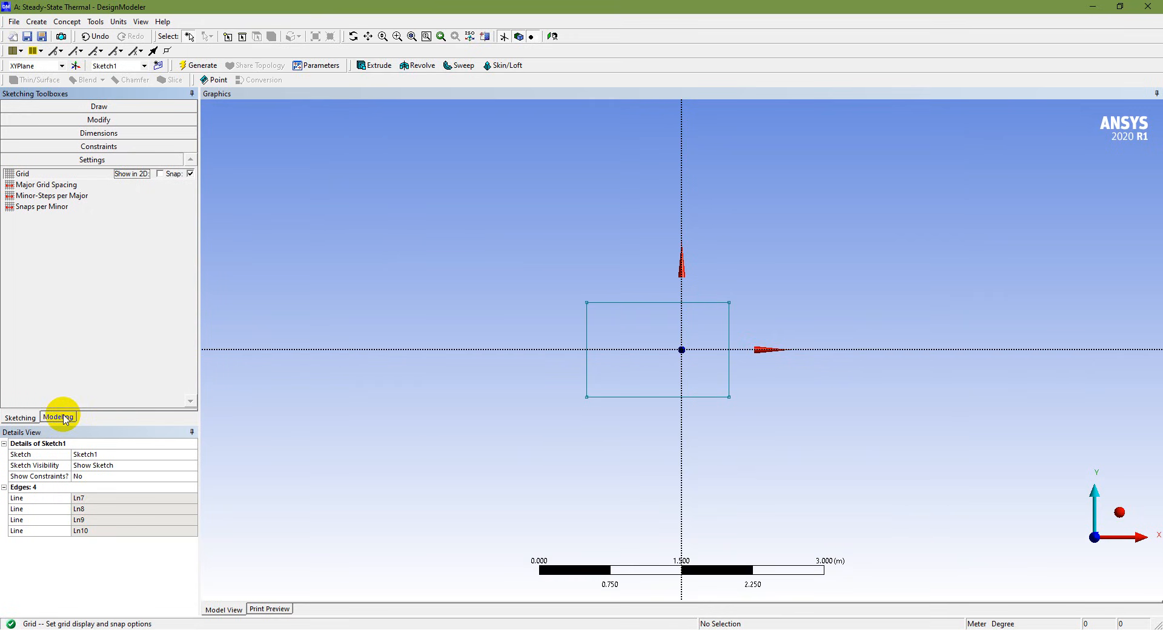
# - Set the sketch dimension display to show values together with dimension names
pyautogui.click(99, 133)
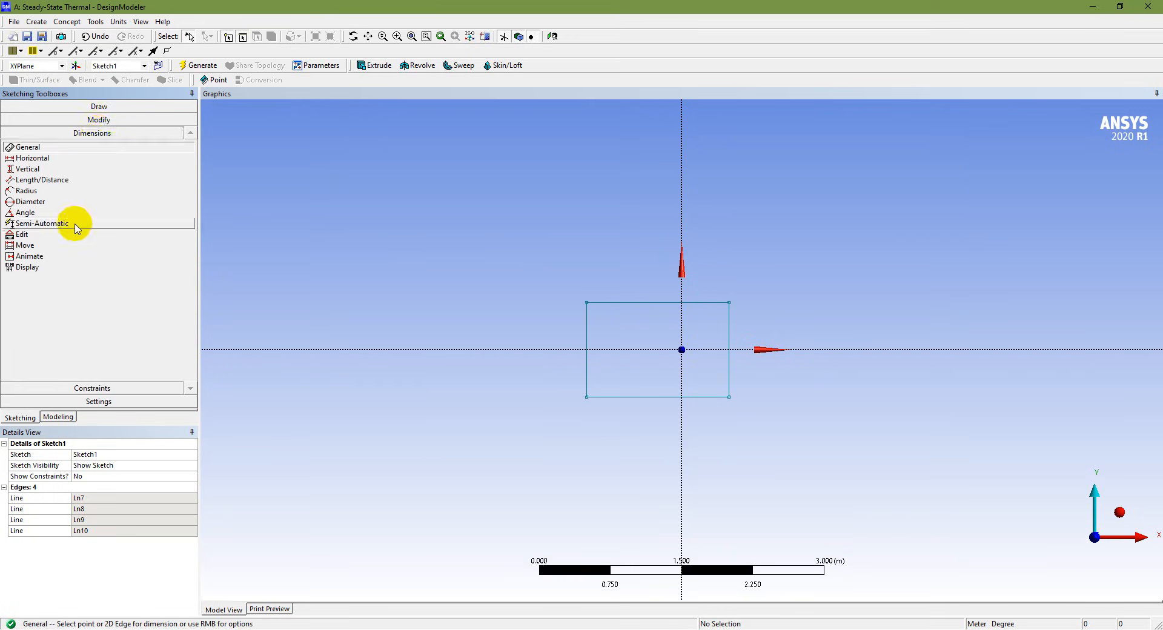
pyautogui.click(47, 267)
pyautogui.click(190, 266)
# - Add General dimensions to the rectangle's bottom and right edges, and set the horizontal dimension to 1 m
pyautogui.click(36, 148)
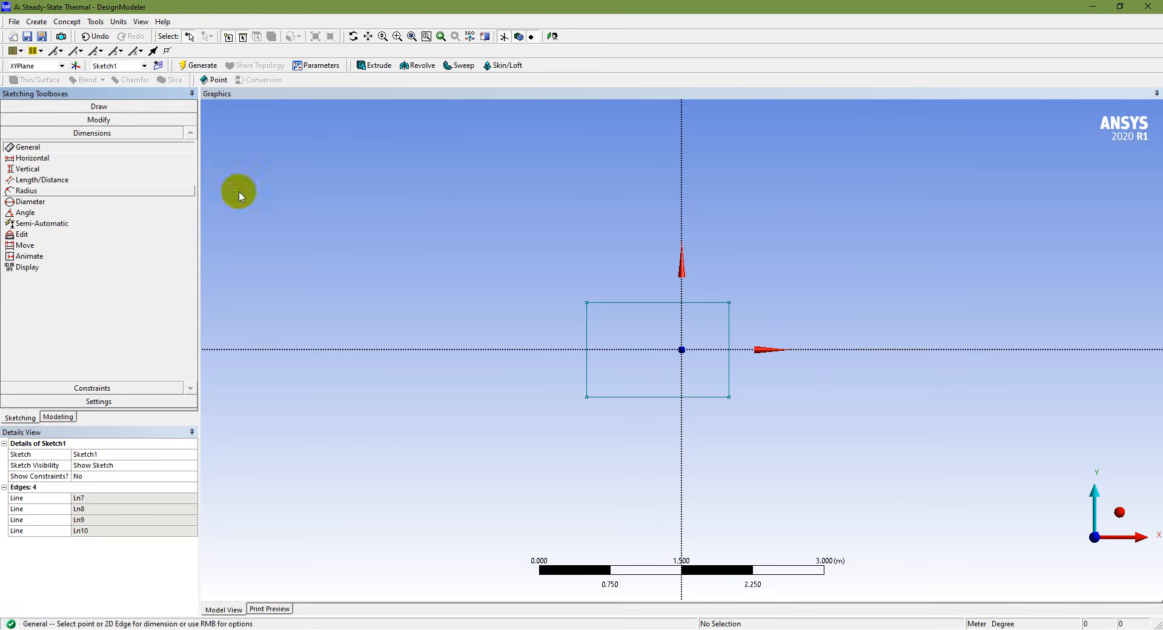
pyautogui.click(658, 397)
pyautogui.click(670, 407)
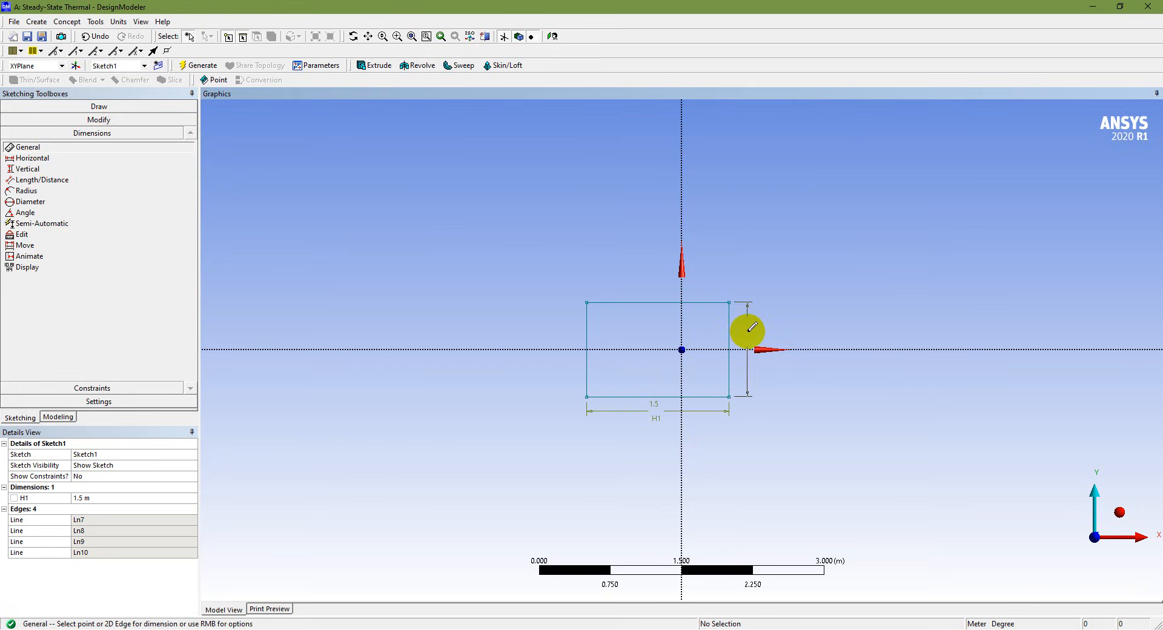
pyautogui.click(752, 327)
pyautogui.click(108, 496)
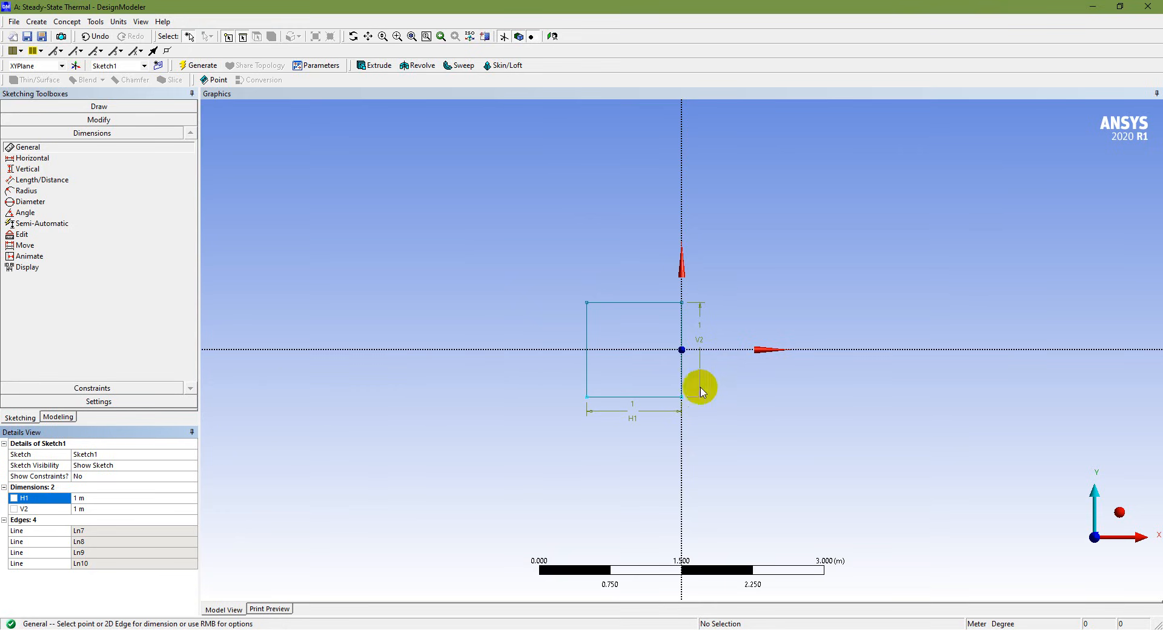
# - Move the square about 0.5 m along positive X and 1 m along positive Y with the Drag tool
pyautogui.click(99, 120)
pyautogui.click(24, 199)
pyautogui.moveTo(587, 397)
pyautogui.mouseDown()
pyautogui.moveTo(644, 367)
pyautogui.moveTo(641, 394)
pyautogui.moveTo(606, 389)
pyautogui.moveTo(634, 396)
pyautogui.mouseUp()
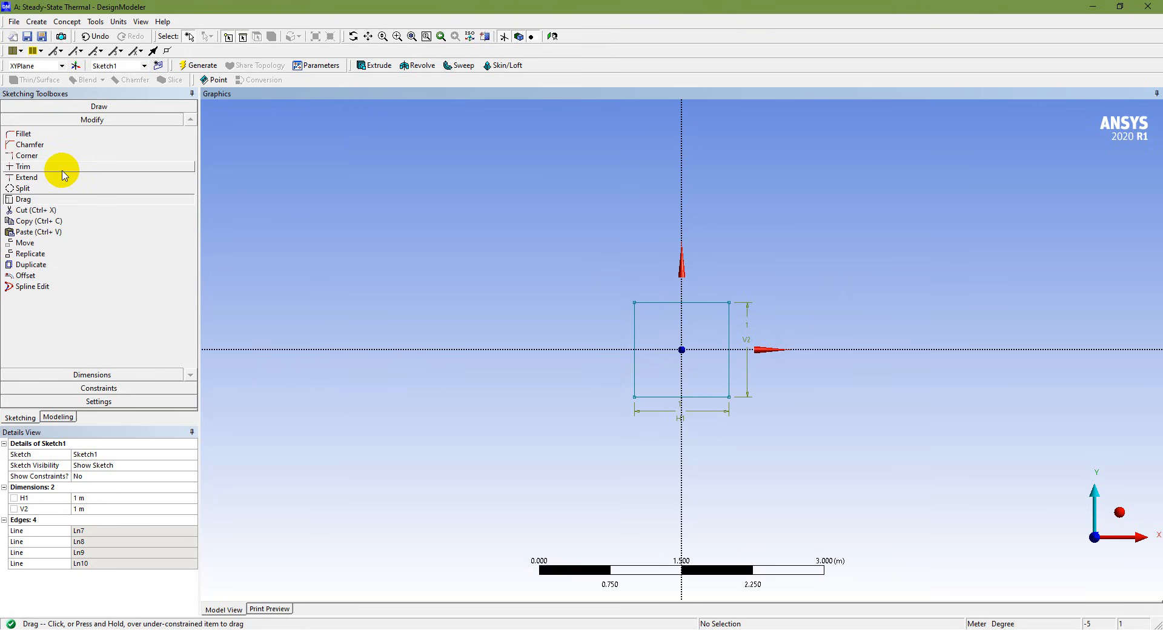
pyautogui.moveTo(635, 393); pyautogui.dragTo(634, 302)
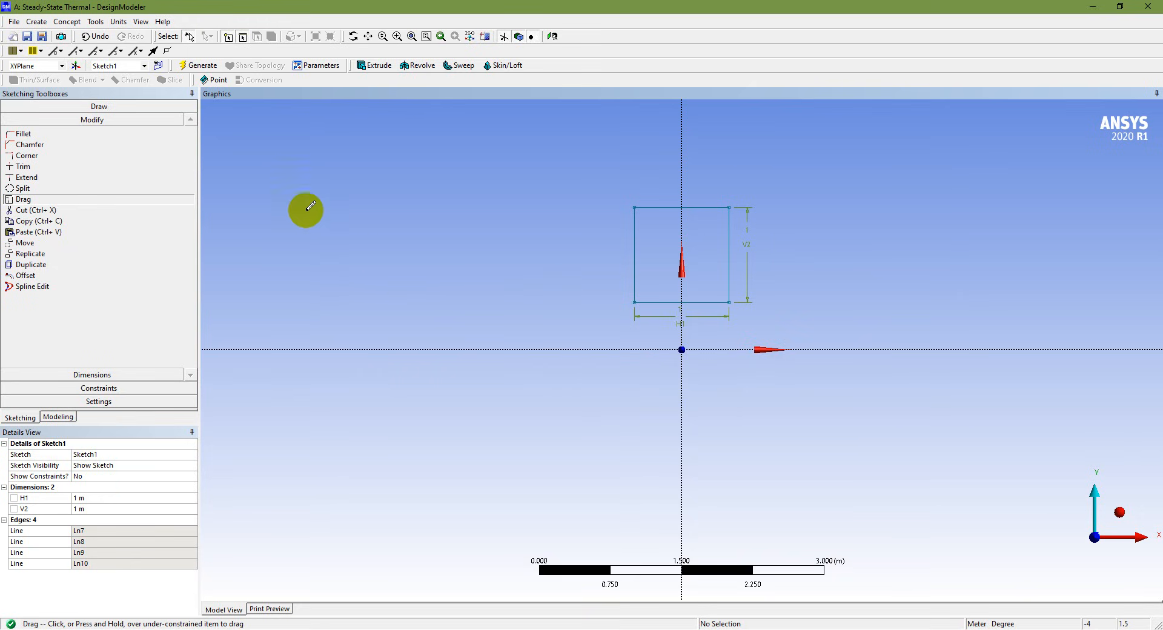
# - Constrain the square's bottom and top edges to be symmetric about the horizontal X axis
pyautogui.click(85, 388)
pyautogui.click(51, 237)
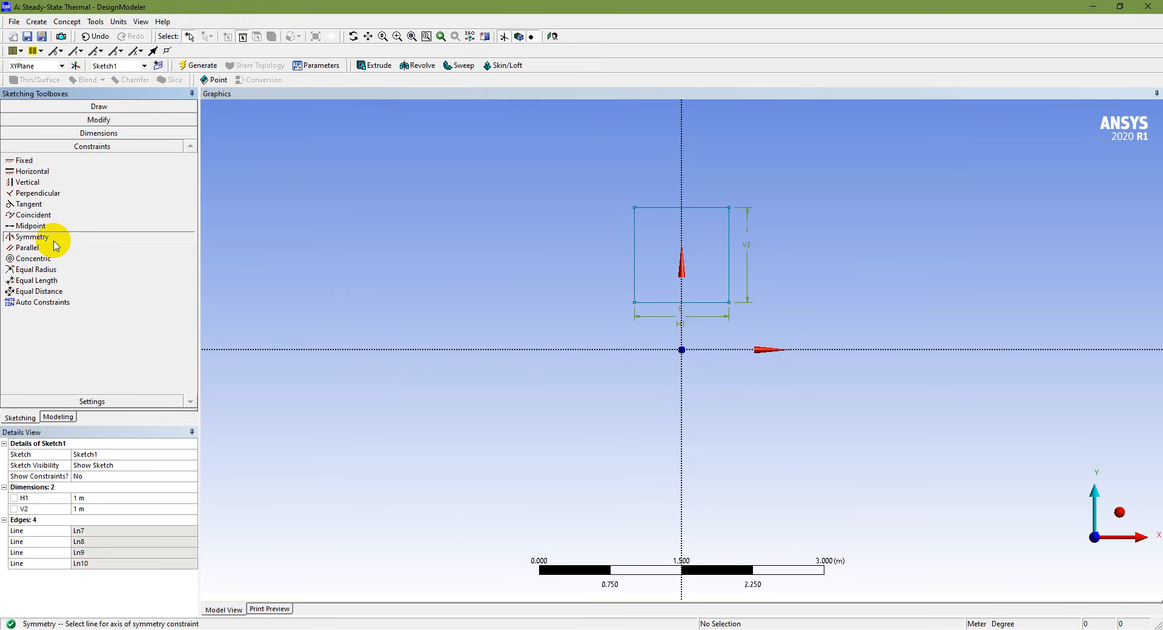
pyautogui.click(647, 350)
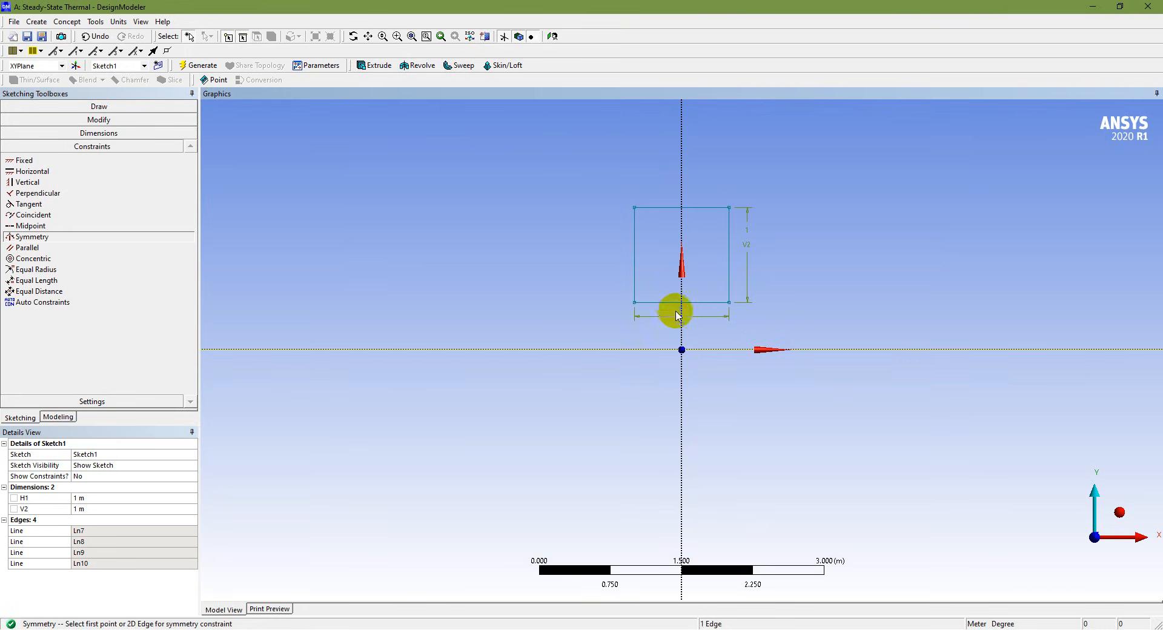
pyautogui.click(671, 303)
pyautogui.click(671, 208)
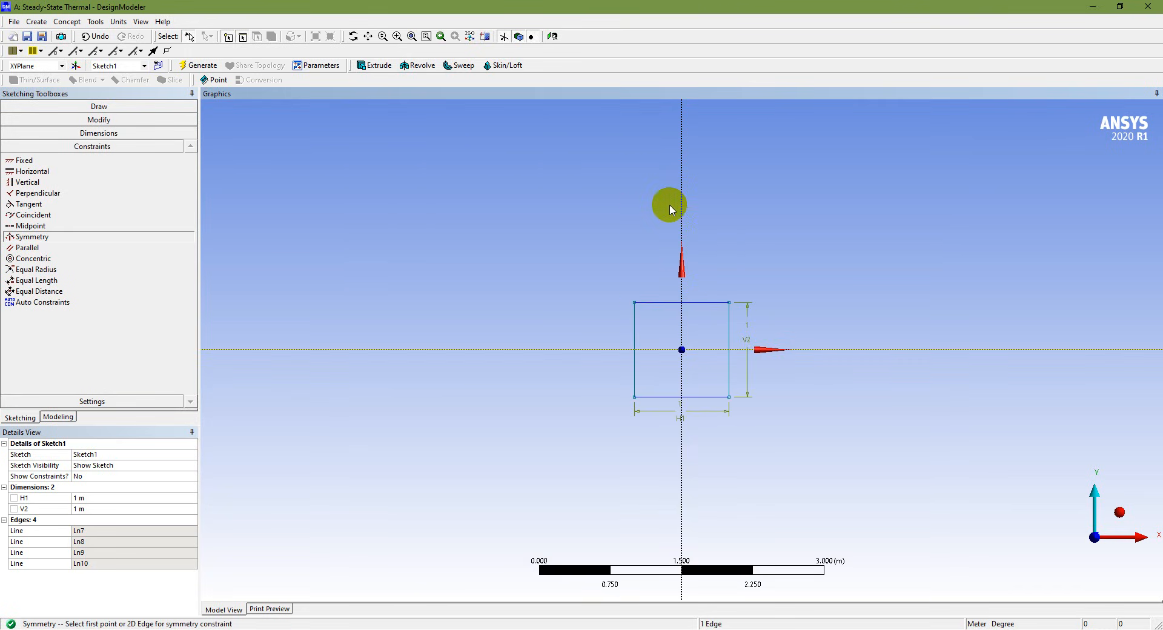
# - Constrain the square's right and left edges to be symmetric about the vertical Y axis
pyautogui.rightClick(667, 356)
pyautogui.click(676, 363)
pyautogui.click(681, 212)
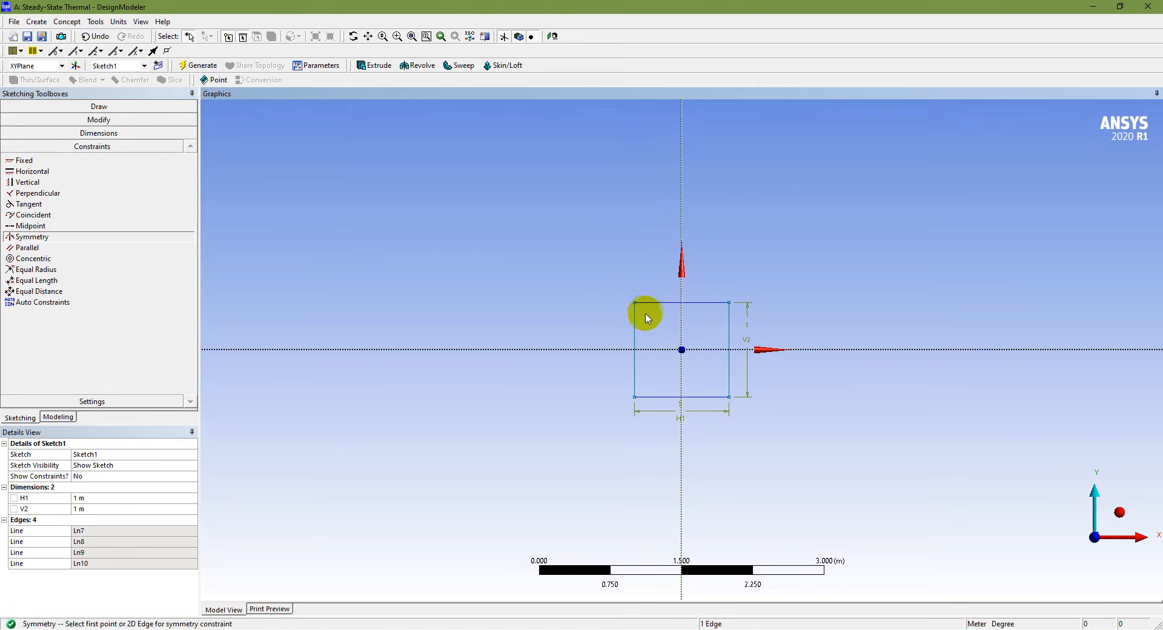
pyautogui.click(730, 338)
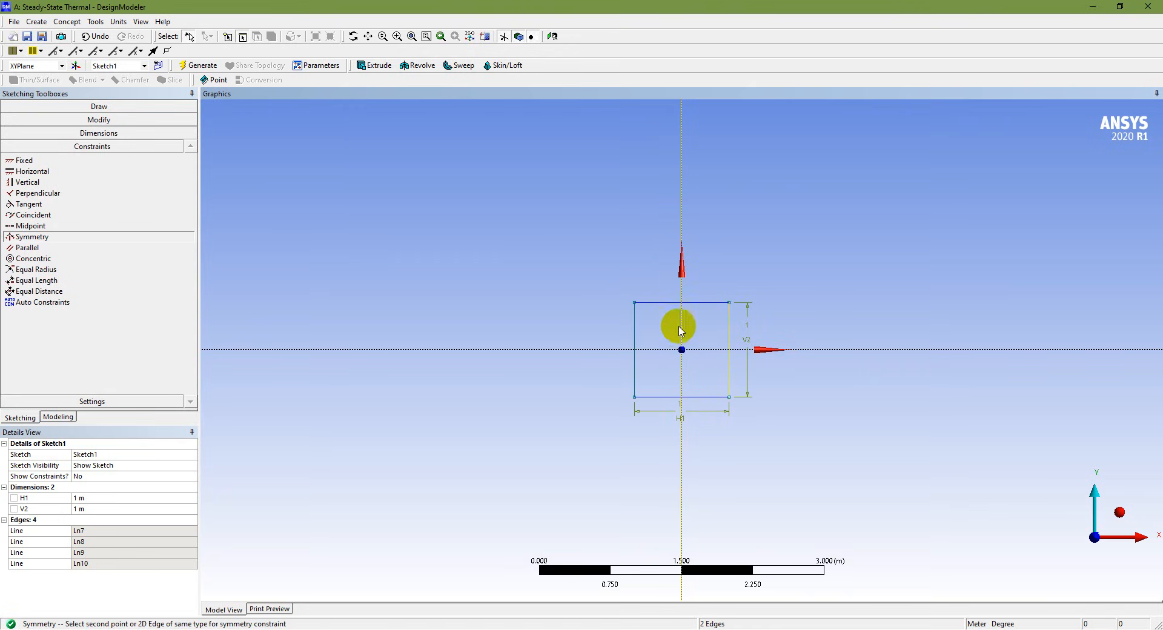
pyautogui.click(634, 321)
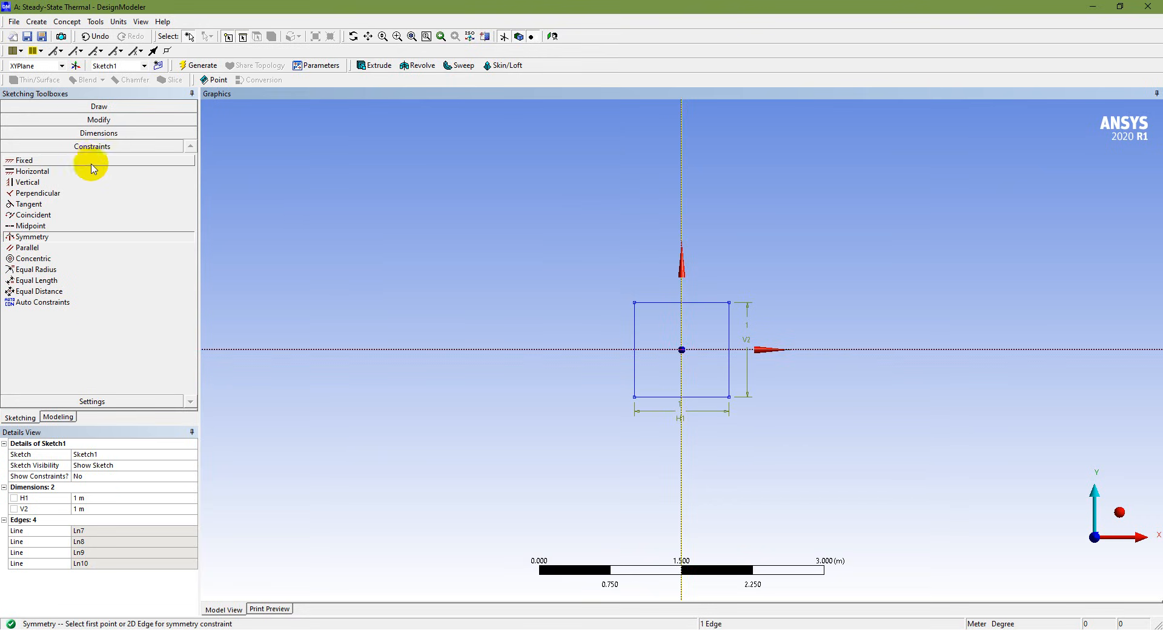
# - Start a Surfaces From Sketches feature using Sketch1 under XYPlane
pyautogui.click(58, 416)
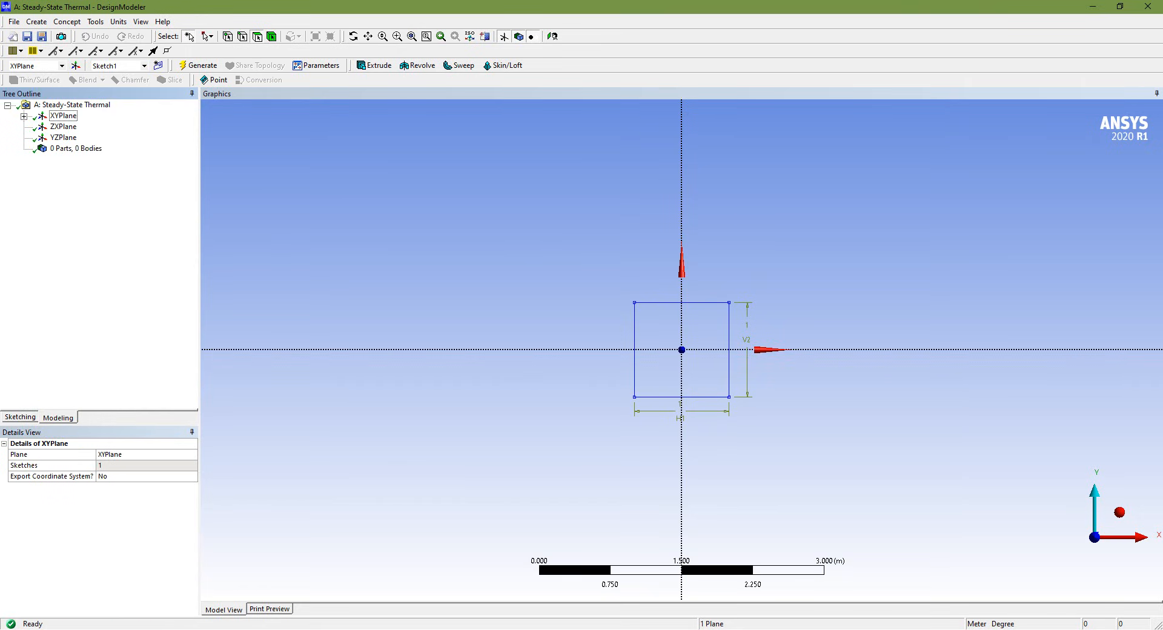
pyautogui.hotkey('alt', 'Tab')
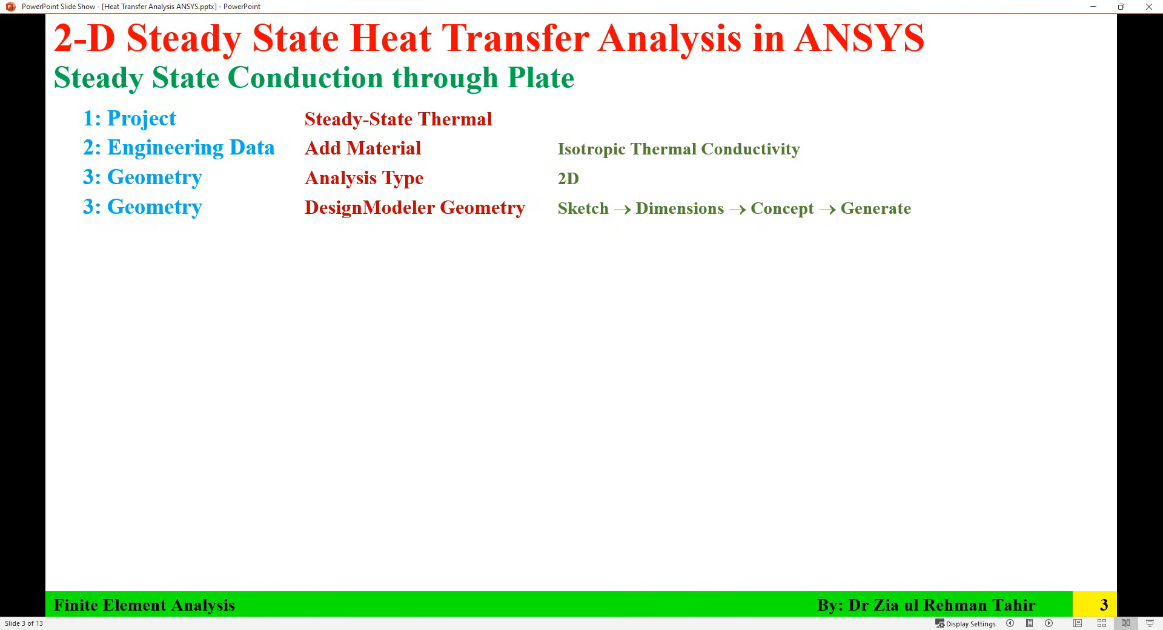
pyautogui.click(729, 629)
pyautogui.scroll(-1, 679, 363)
pyautogui.scroll(5, 679, 364)
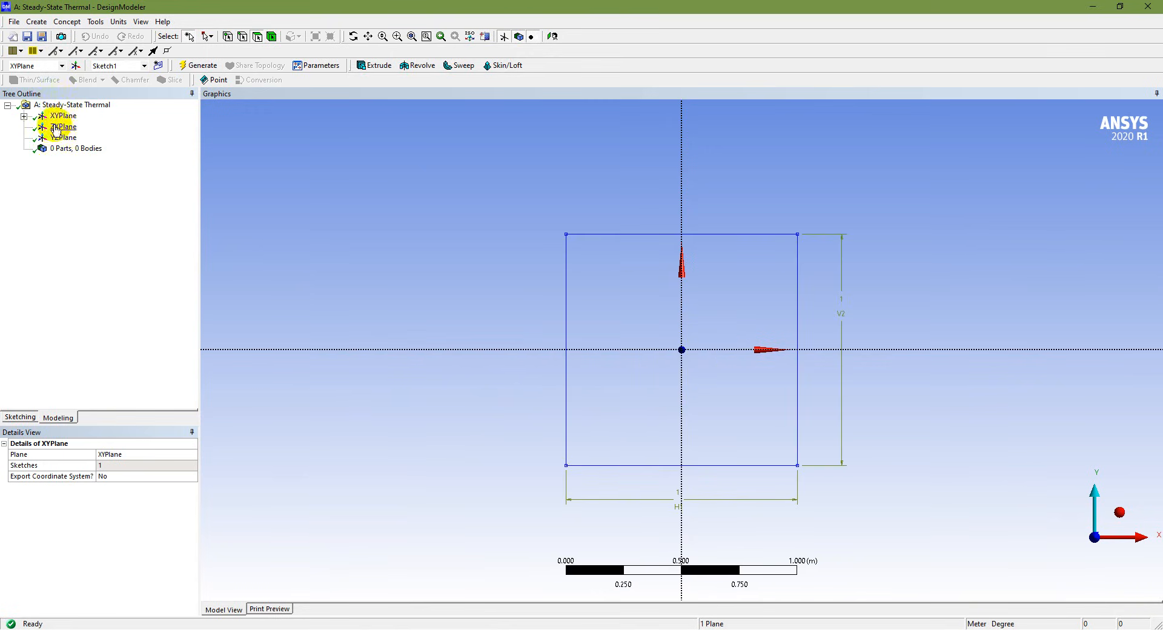
pyautogui.click(24, 116)
pyautogui.click(76, 129)
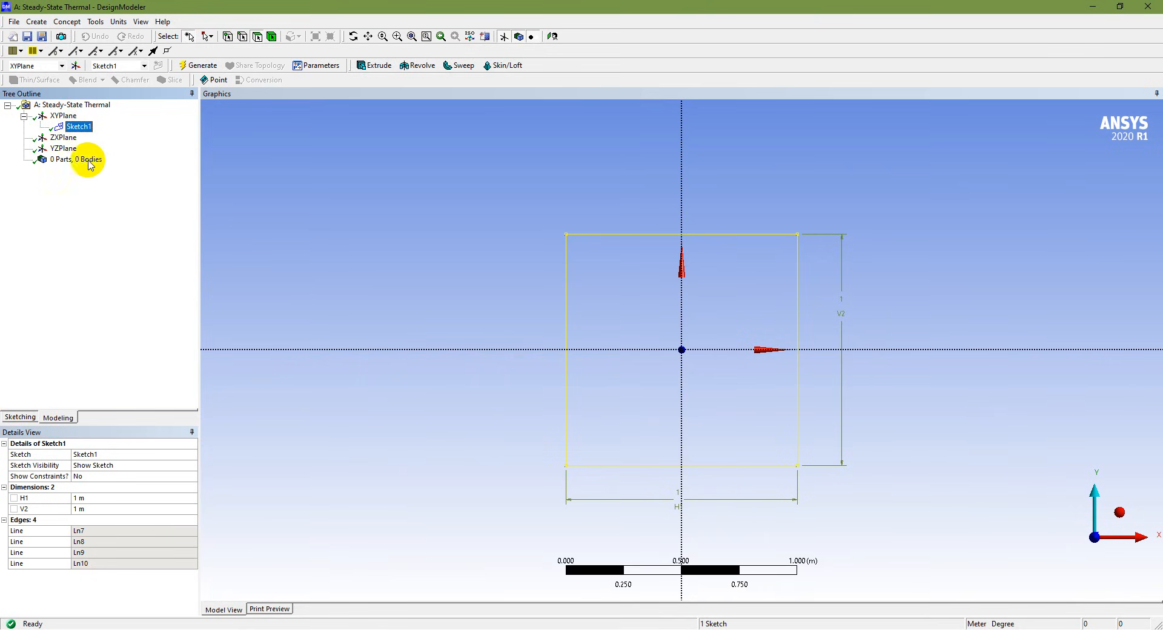
pyautogui.click(68, 22)
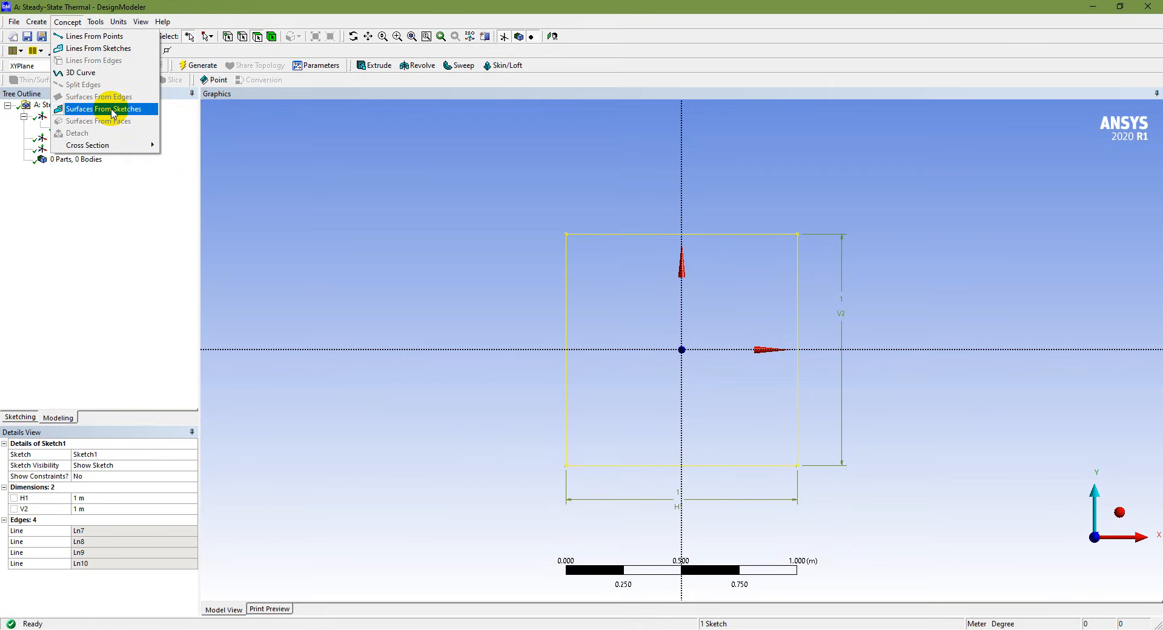
pyautogui.click(112, 109)
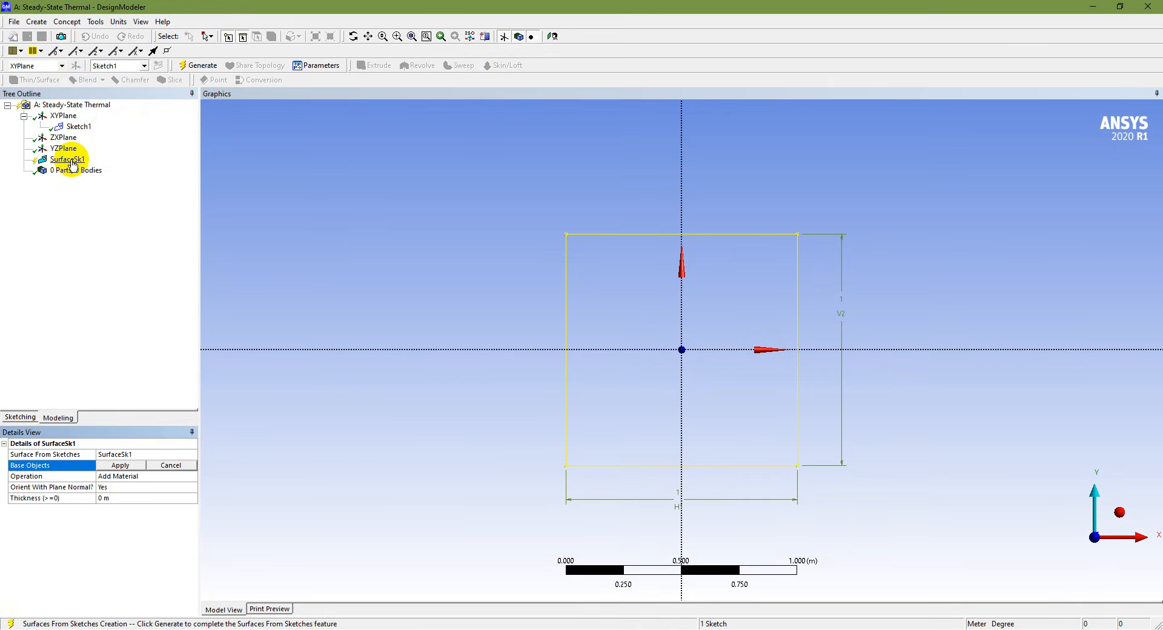
# - Set Sketch1 as the surface feature's base object and generate the surface body
pyautogui.click(71, 162)
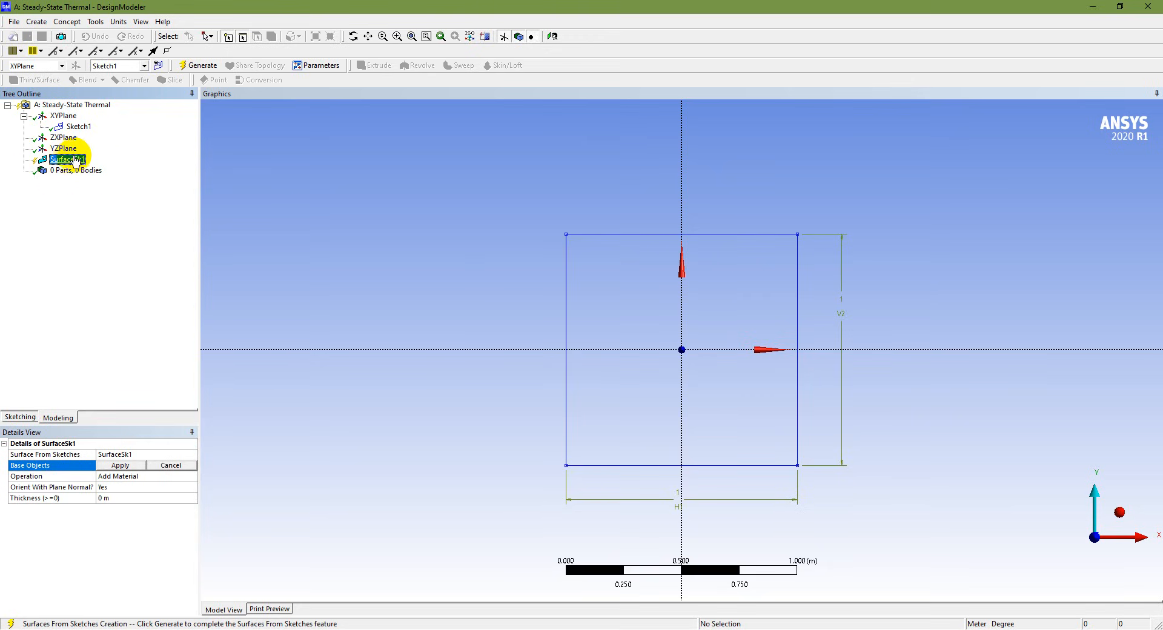
pyautogui.click(121, 464)
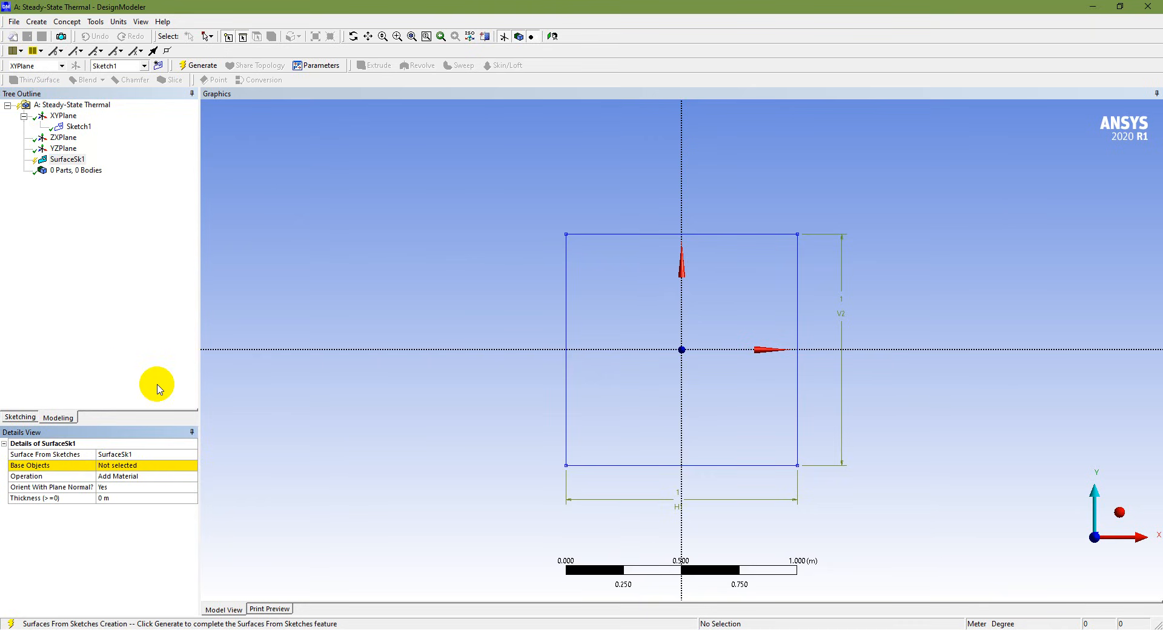
pyautogui.click(138, 466)
pyautogui.click(121, 466)
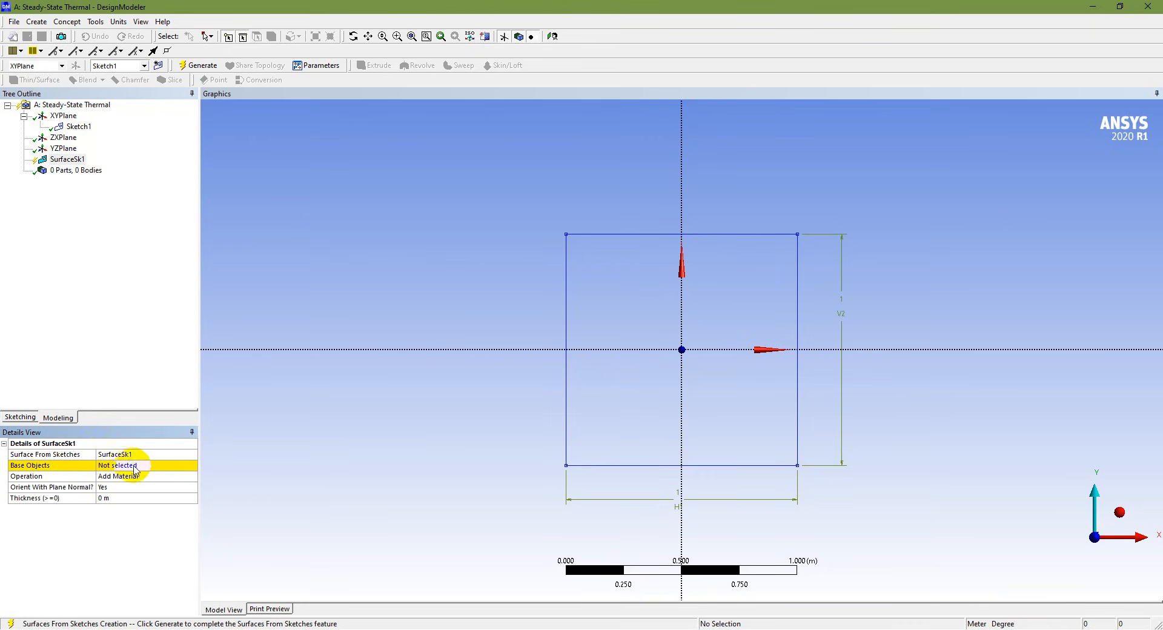
pyautogui.click(79, 127)
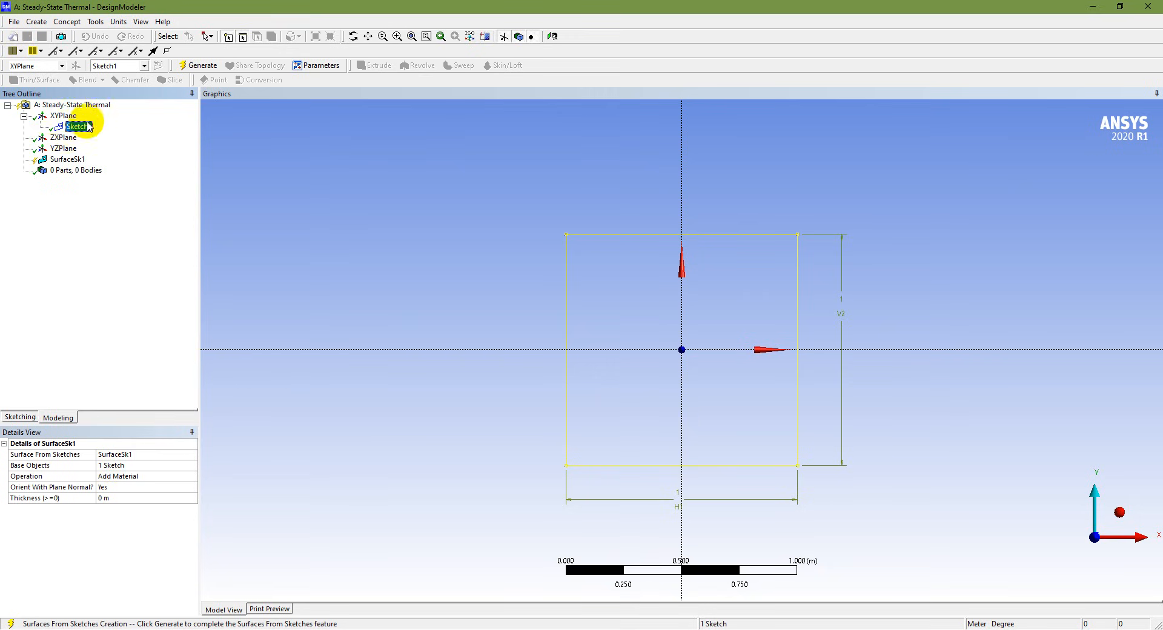
pyautogui.click(67, 160)
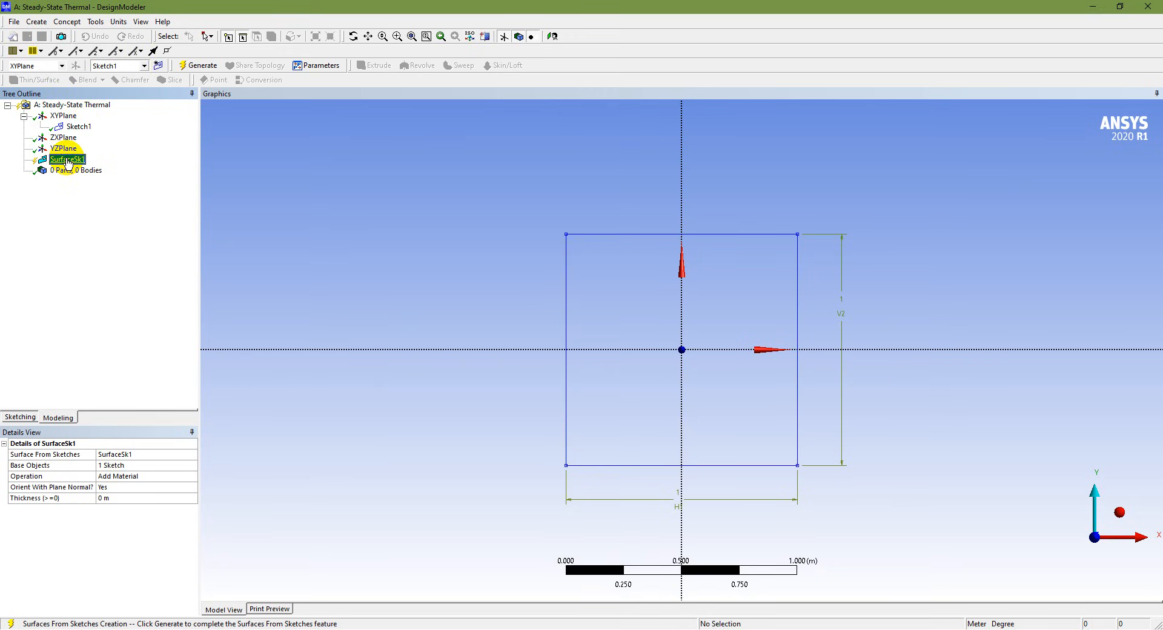
pyautogui.click(78, 127)
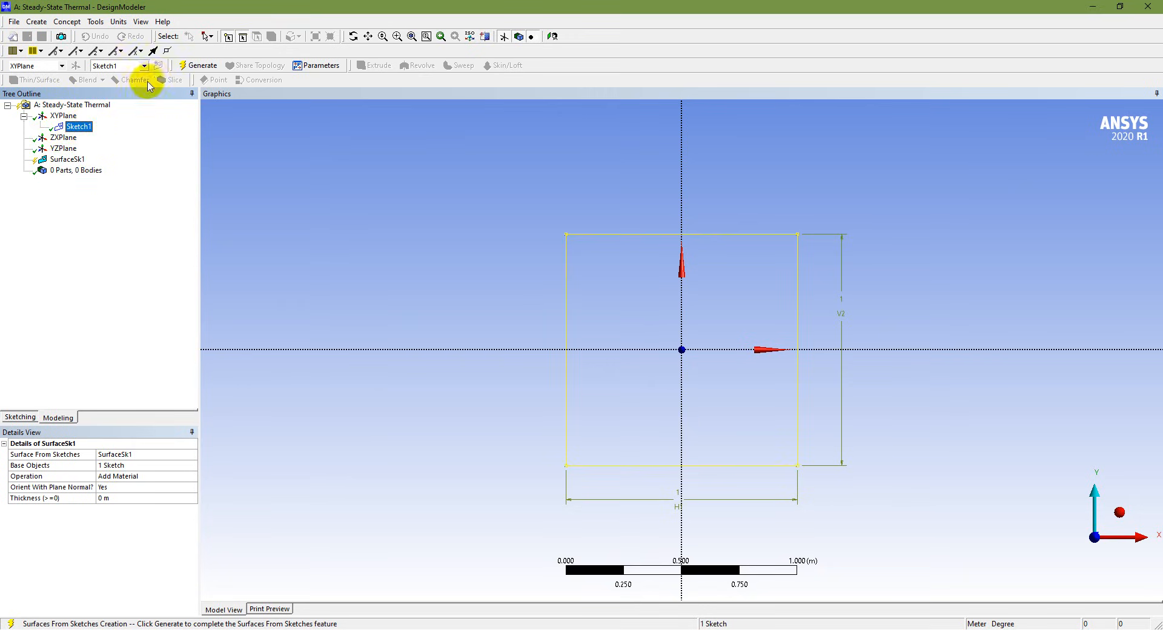
pyautogui.click(202, 66)
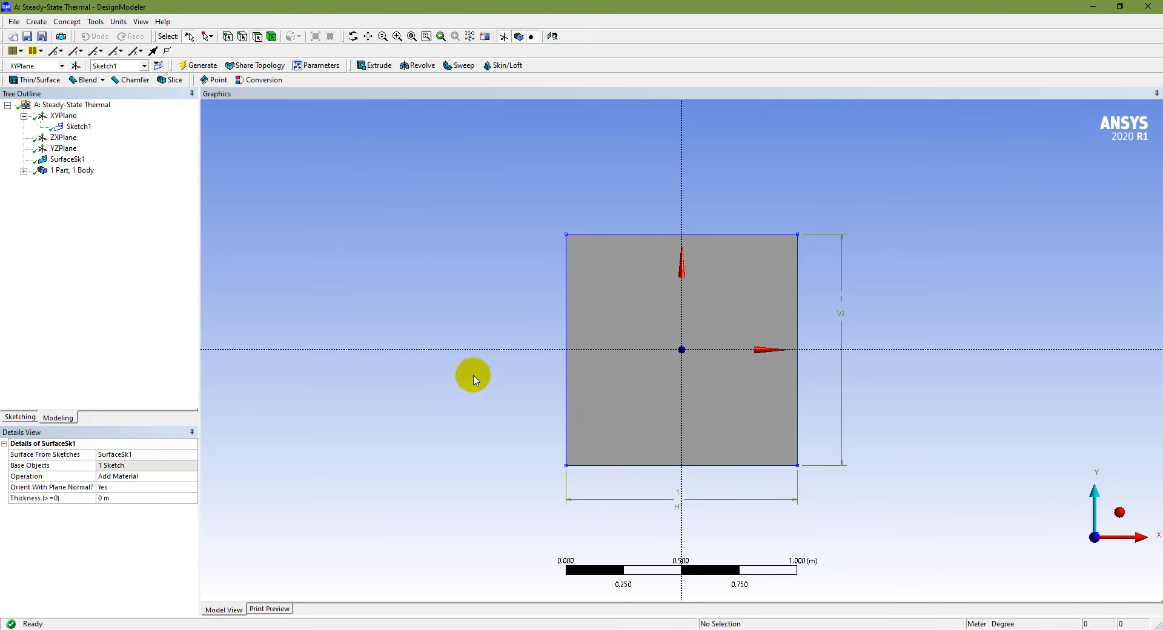
# - Rename the generated surface body under the part as Plate
pyautogui.click(24, 171)
pyautogui.click(81, 182)
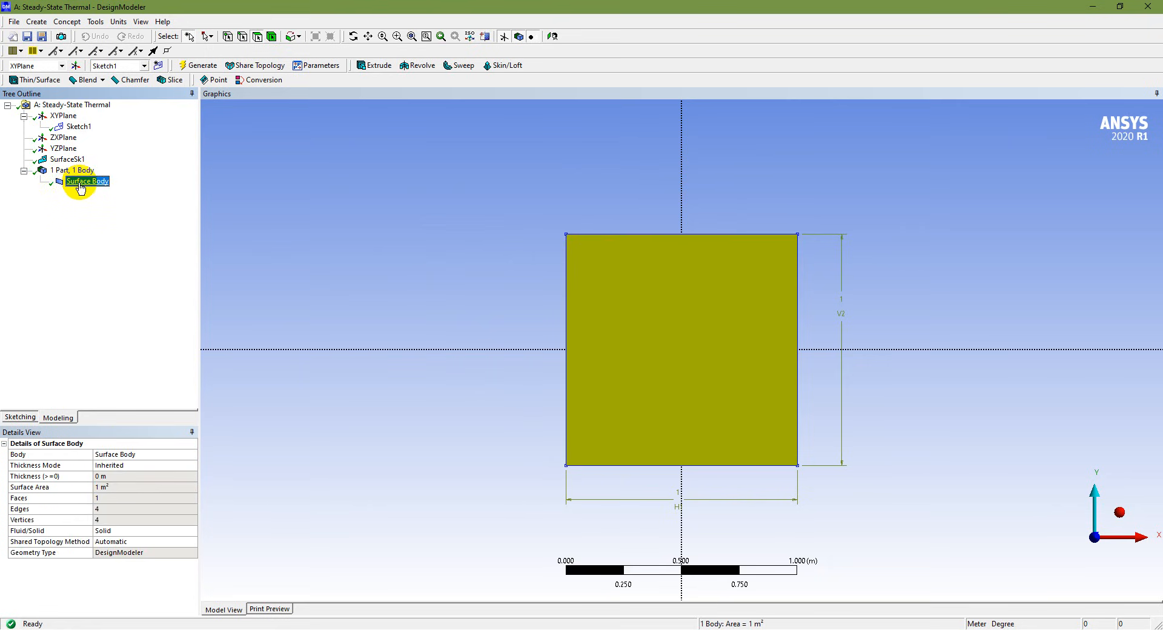
pyautogui.rightClick(82, 186)
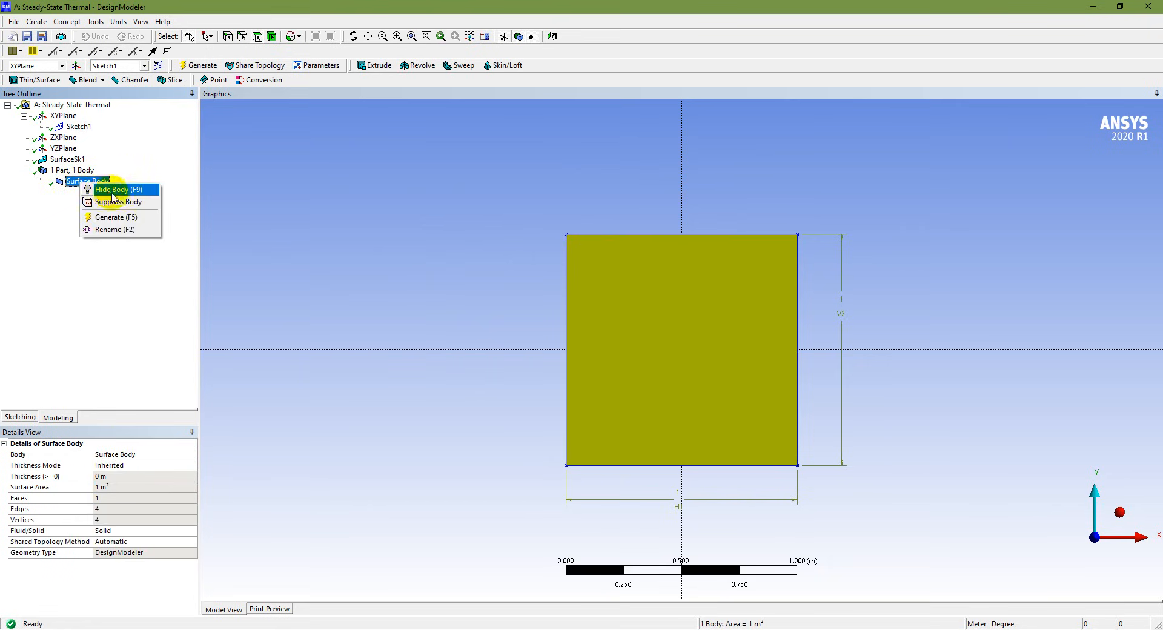
pyautogui.click(126, 230)
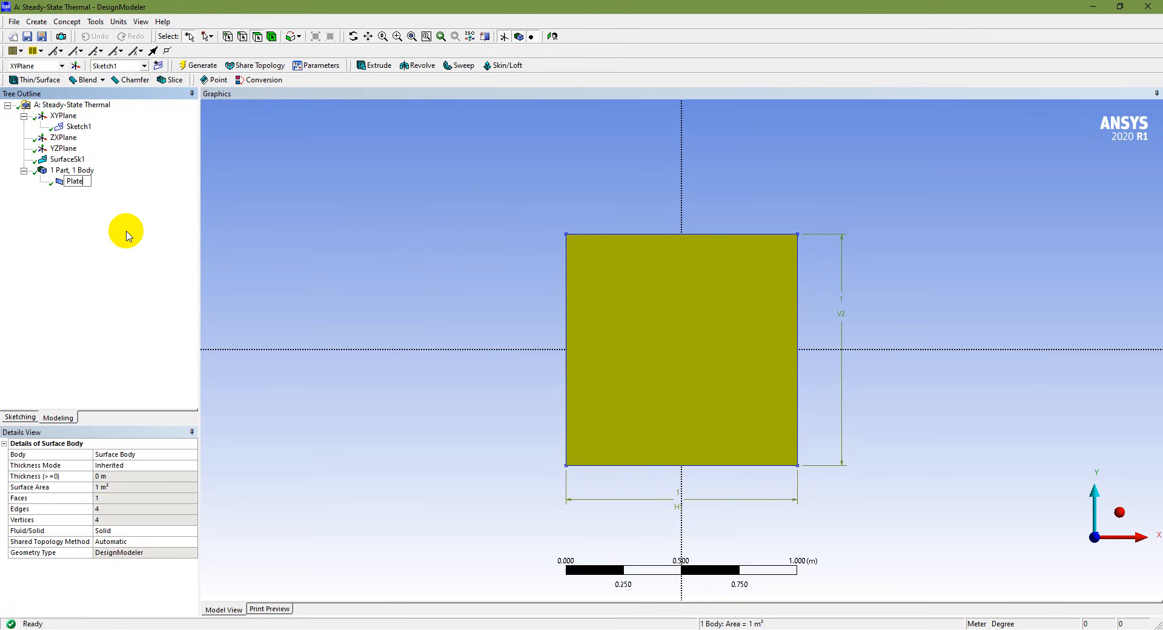
pyautogui.click(105, 254)
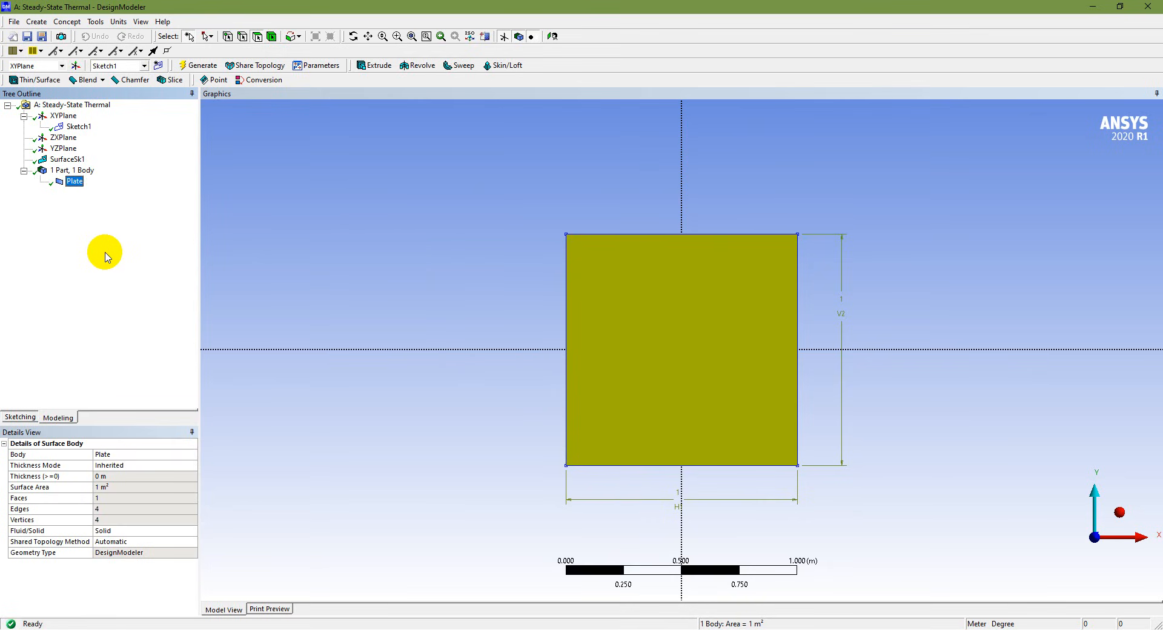
pyautogui.hotkey('alt', 'Tab')
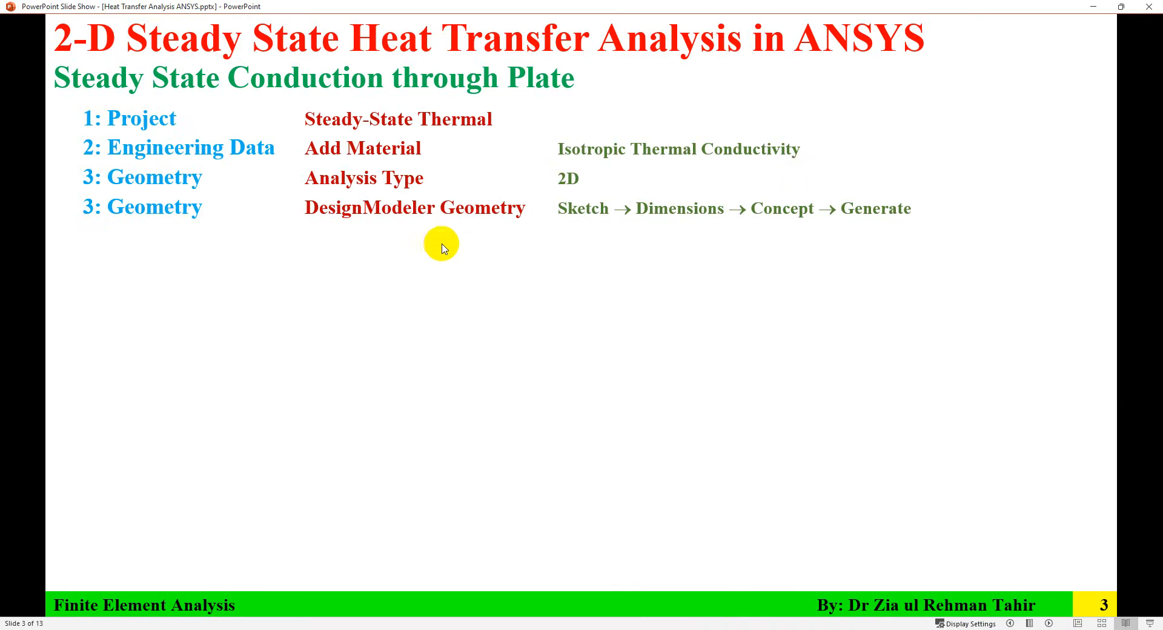
pyautogui.click(356, 228)
pyautogui.press('Left')
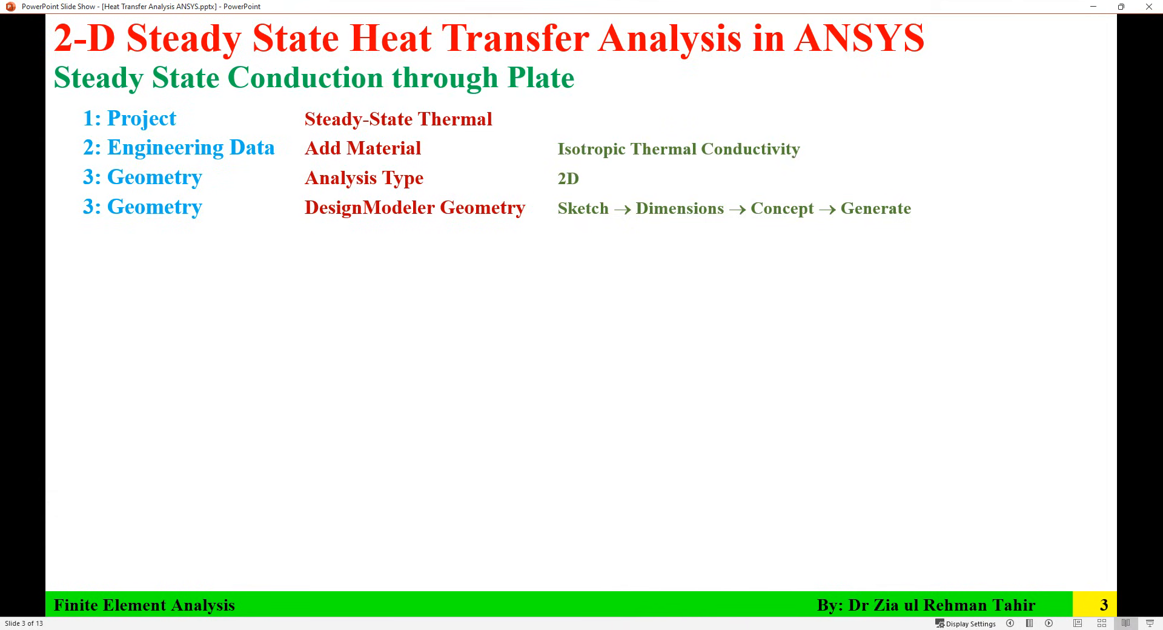
pyautogui.press('Right')
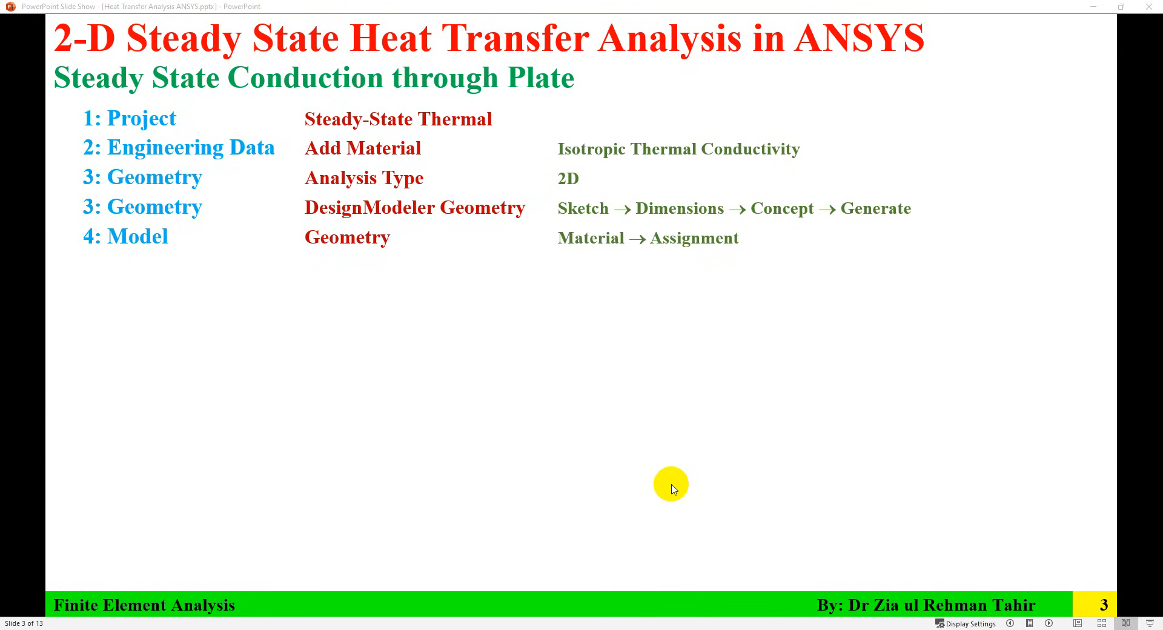
# - Switch to Workbench and open the Model cell of the Steady-State Thermal system in Mechanical
pyautogui.hotkey('alt', 'Tab')
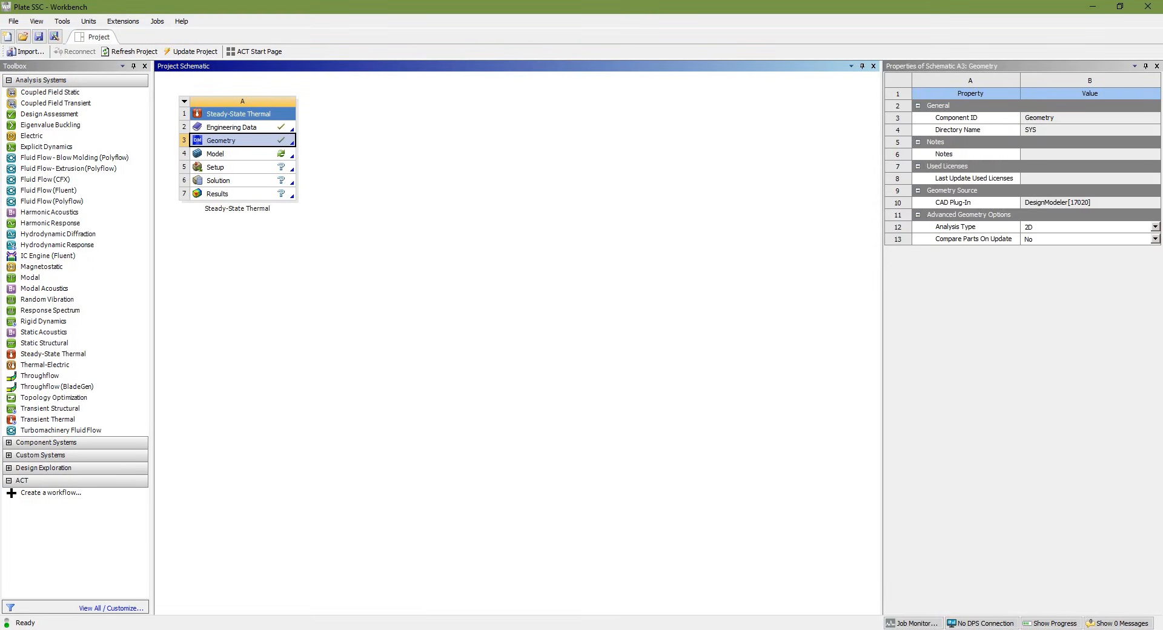
pyautogui.click(238, 155)
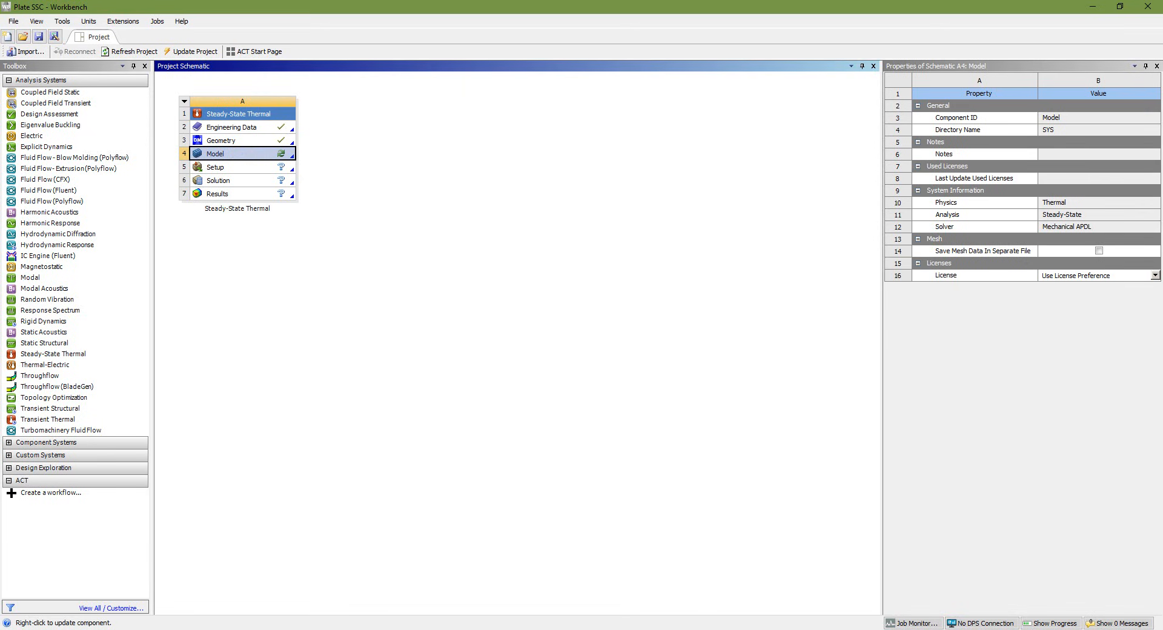
pyautogui.rightClick(239, 157)
pyautogui.doubleClick(233, 158)
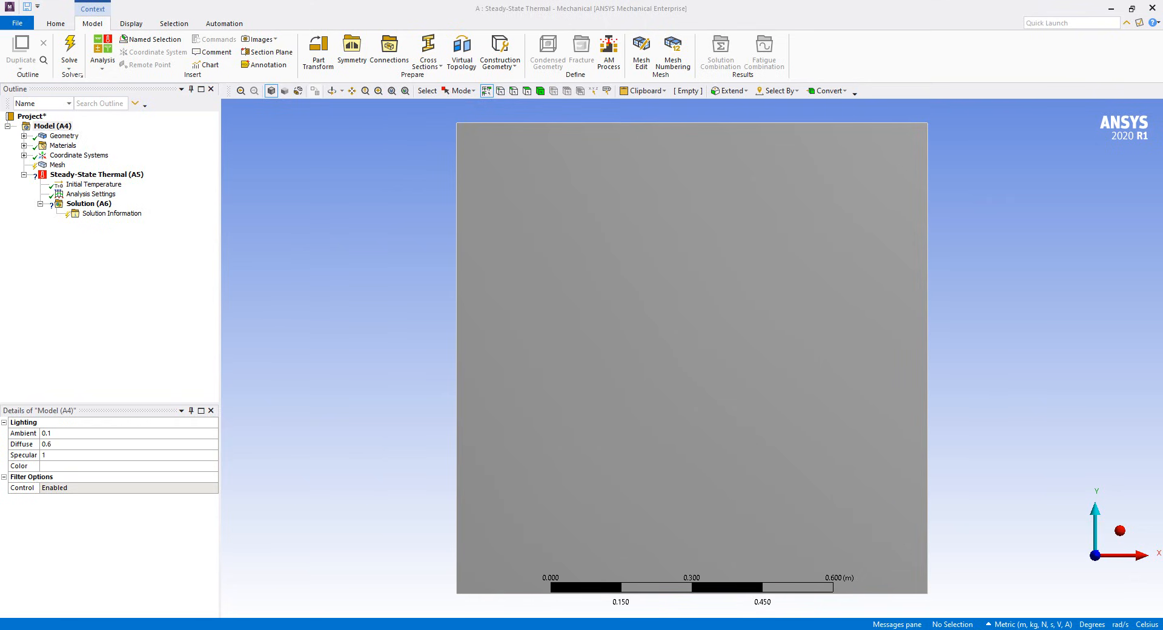
# - Close the DesignModeler window and return to the Mechanical window
pyautogui.click(727, 582)
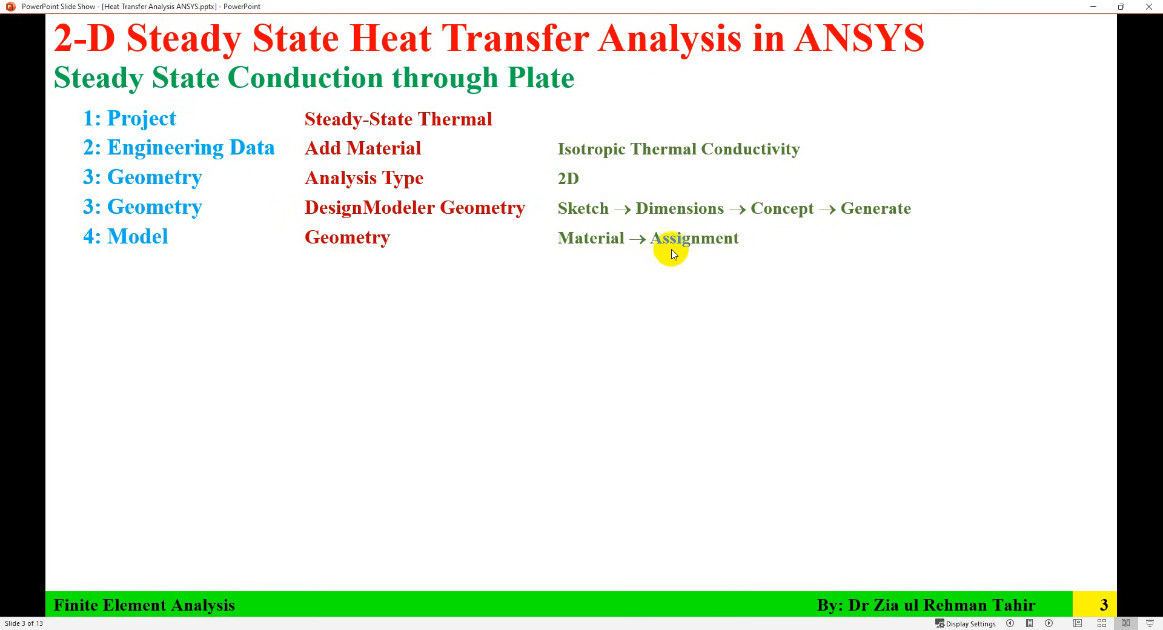
pyautogui.click(787, 629)
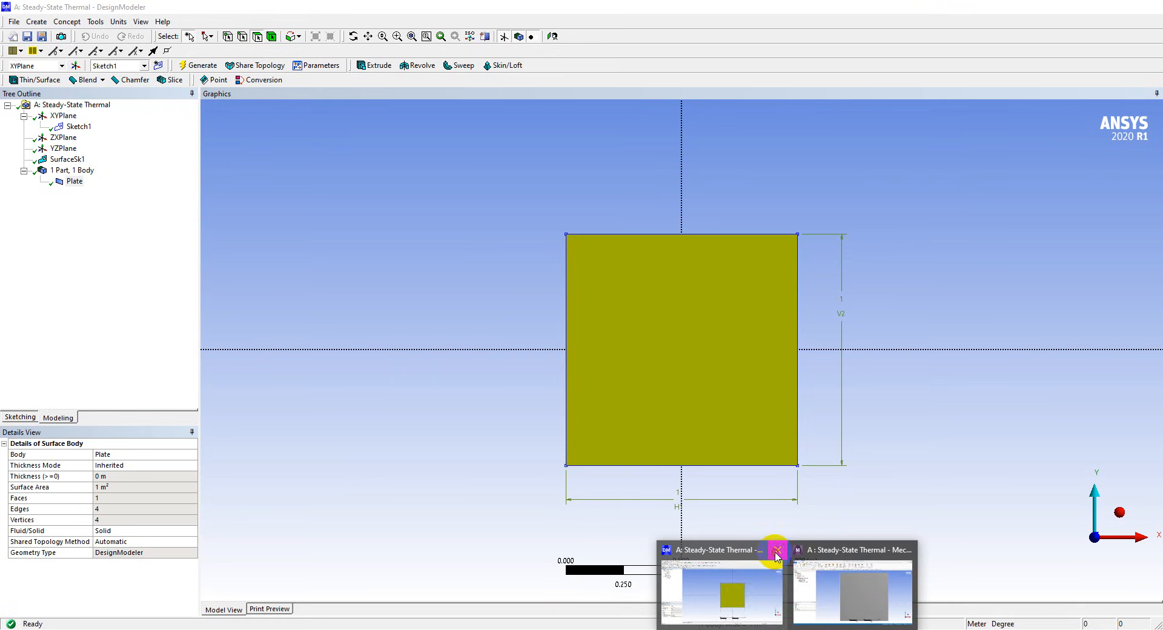
pyautogui.click(777, 550)
pyautogui.click(824, 594)
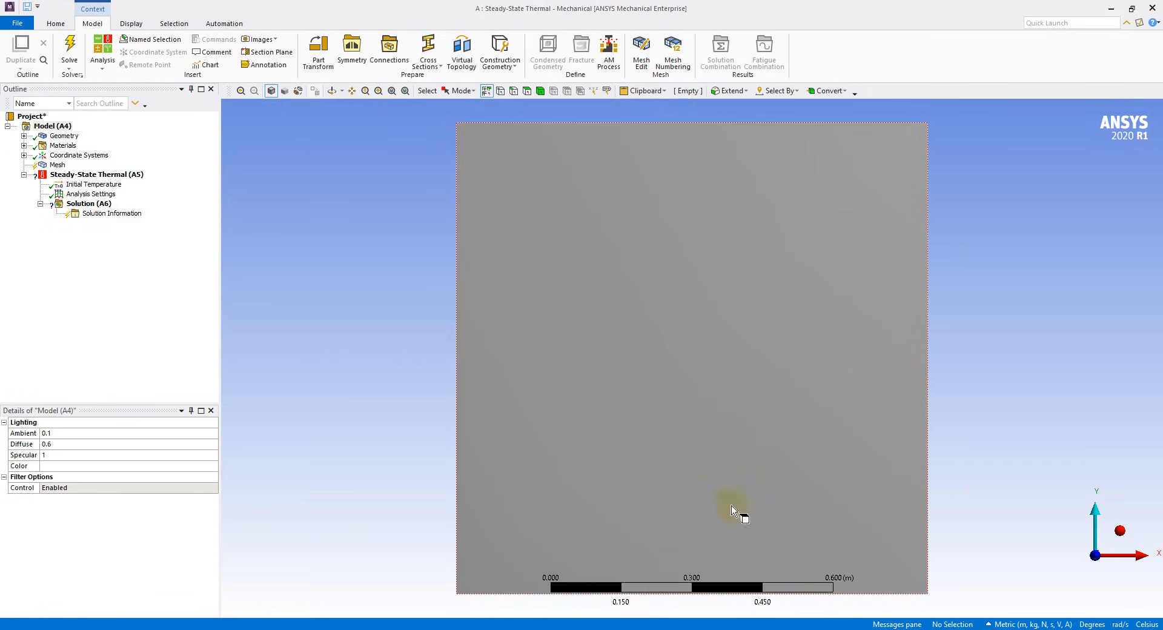
# - Change the Plate body's material assignment to the custom material named Material
pyautogui.click(24, 137)
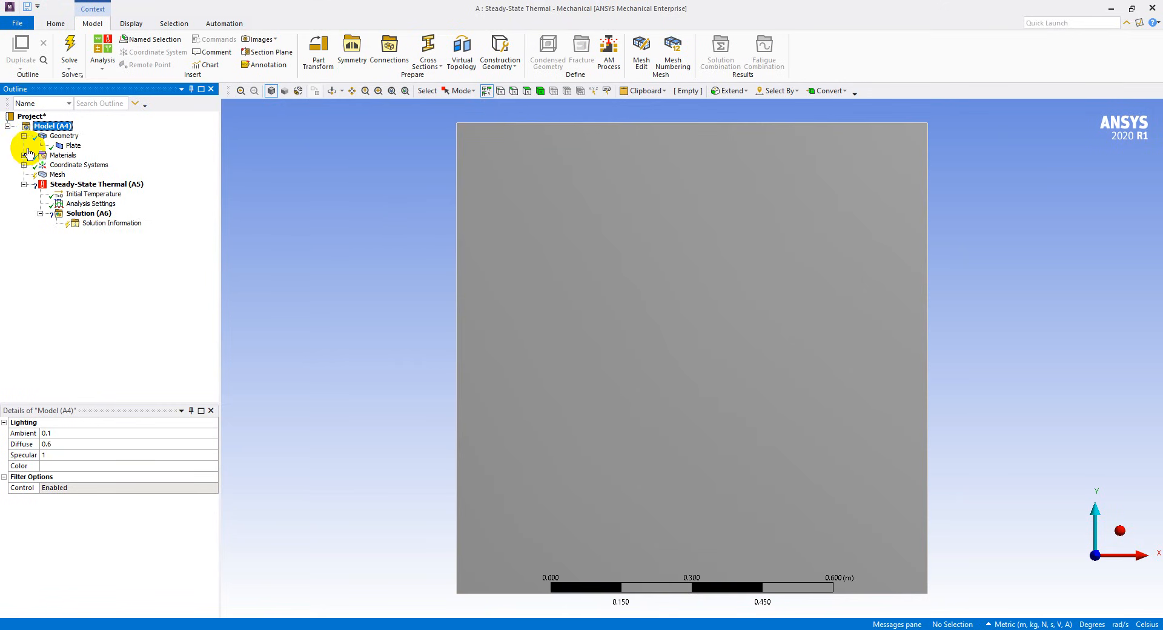
pyautogui.click(73, 146)
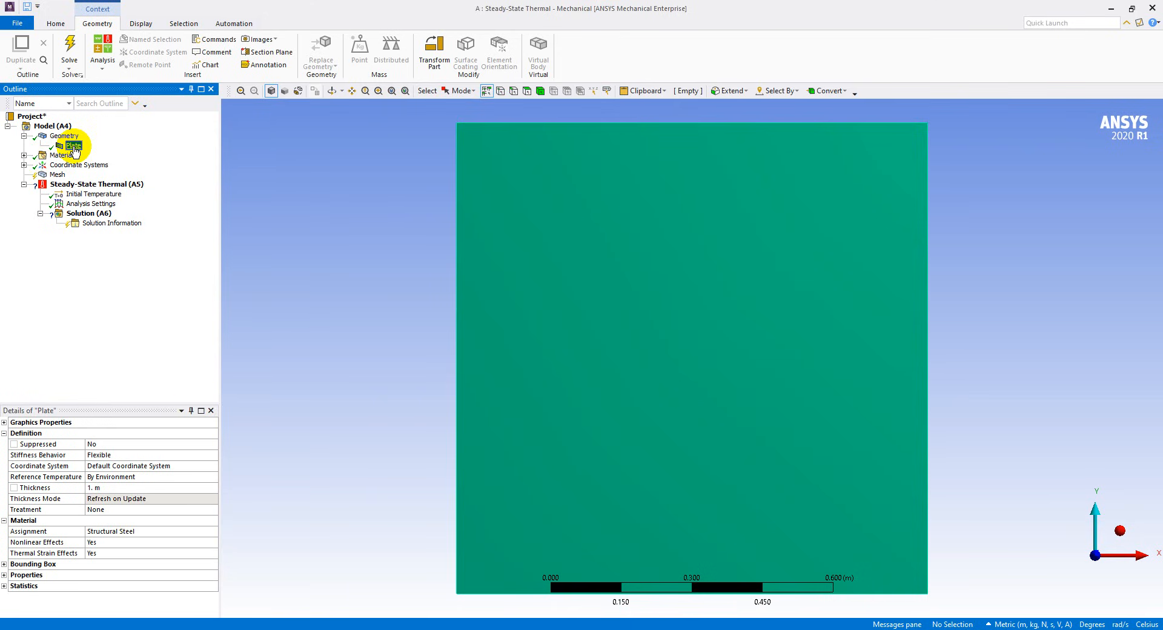
pyautogui.click(156, 532)
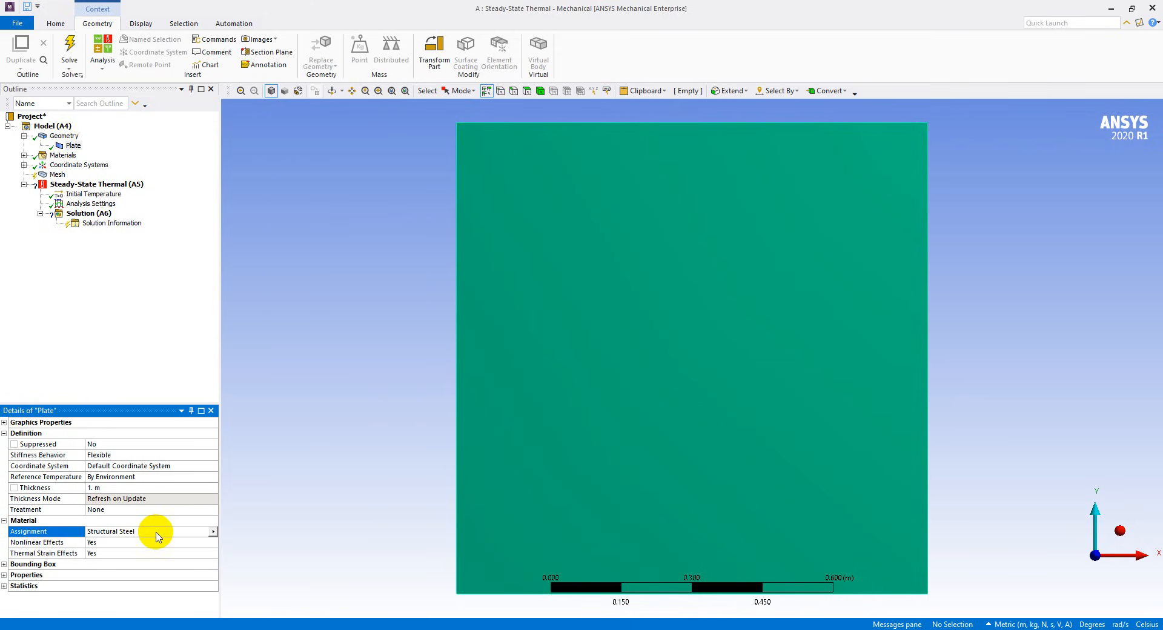
pyautogui.click(212, 532)
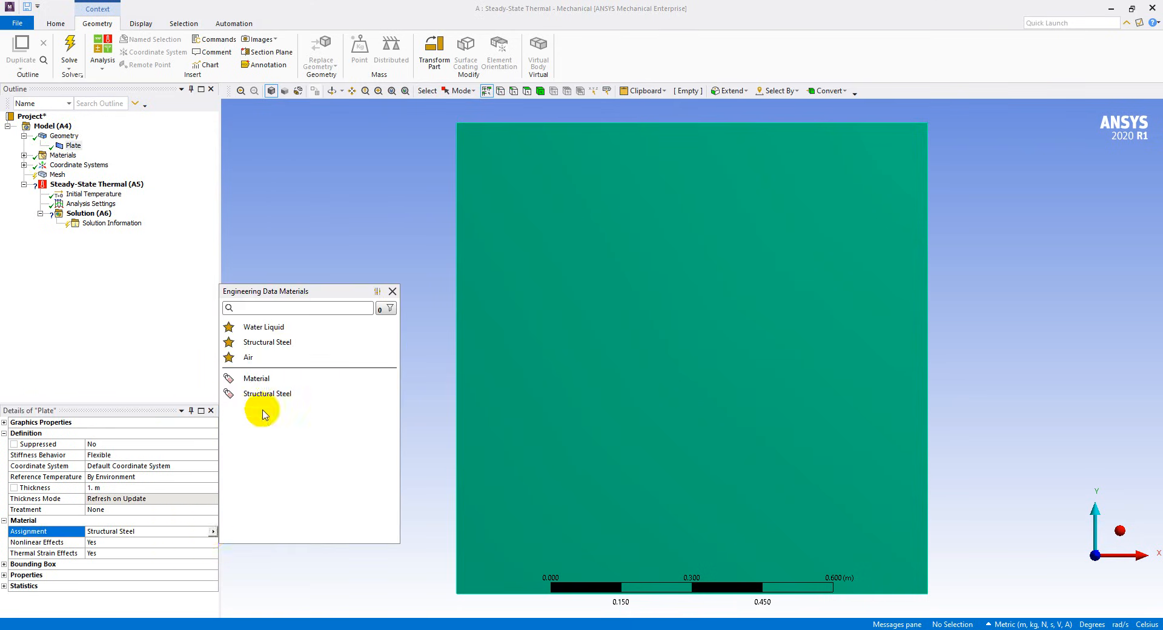
pyautogui.click(260, 379)
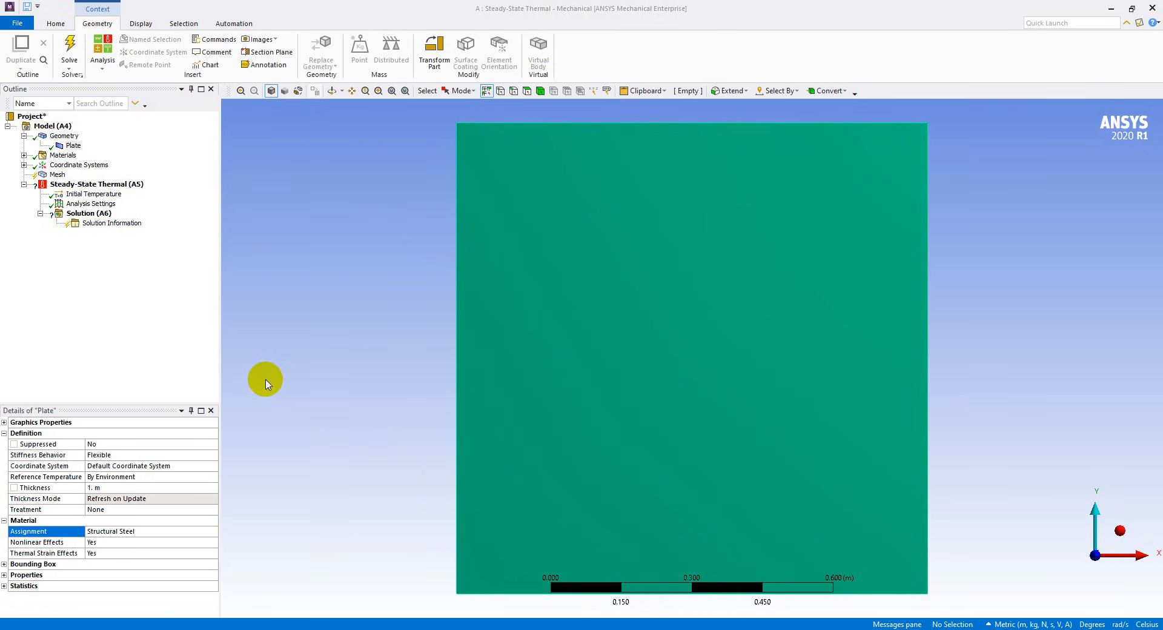
# - Check the thermal conductivity of the custom material in its property summary, and close the materials list
pyautogui.click(118, 535)
pyautogui.click(212, 531)
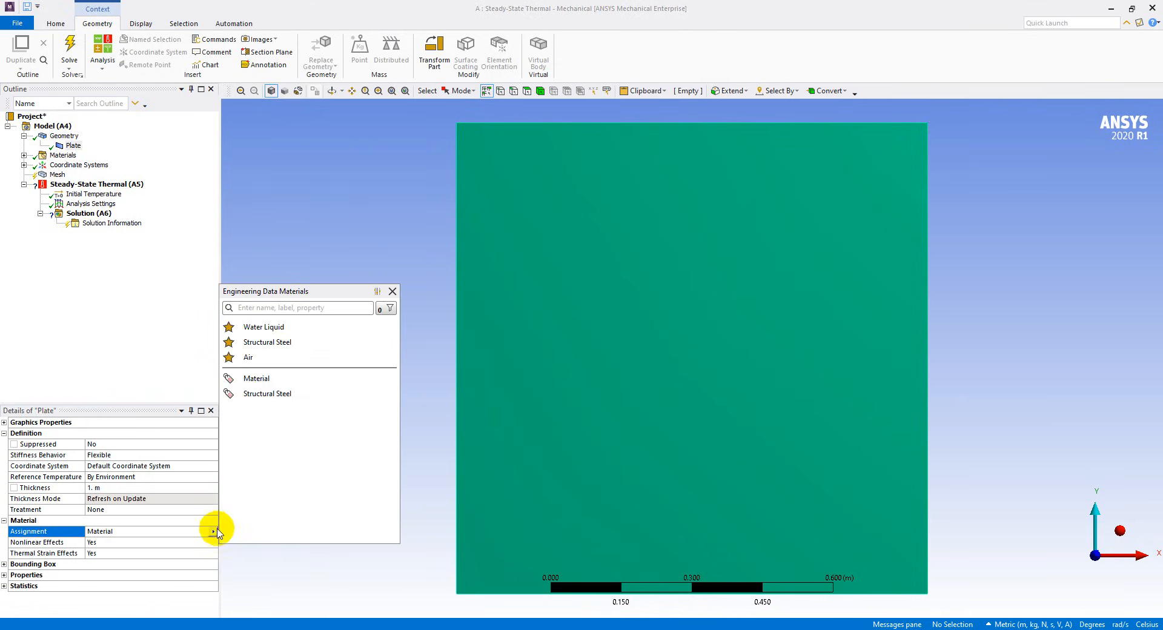
pyautogui.click(391, 378)
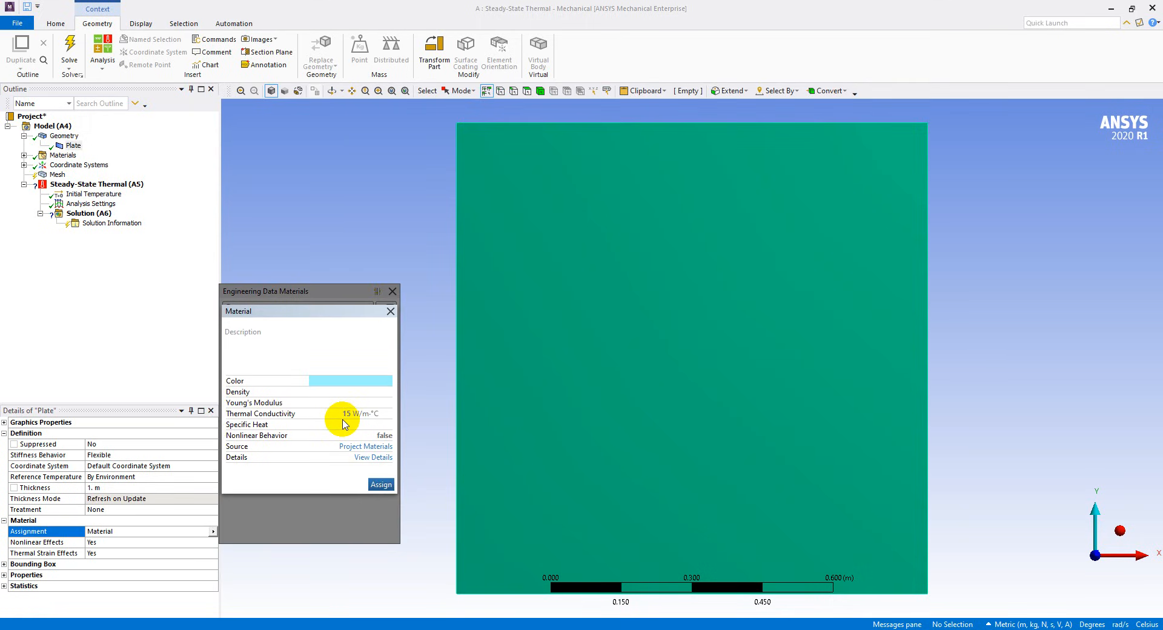
pyautogui.click(392, 312)
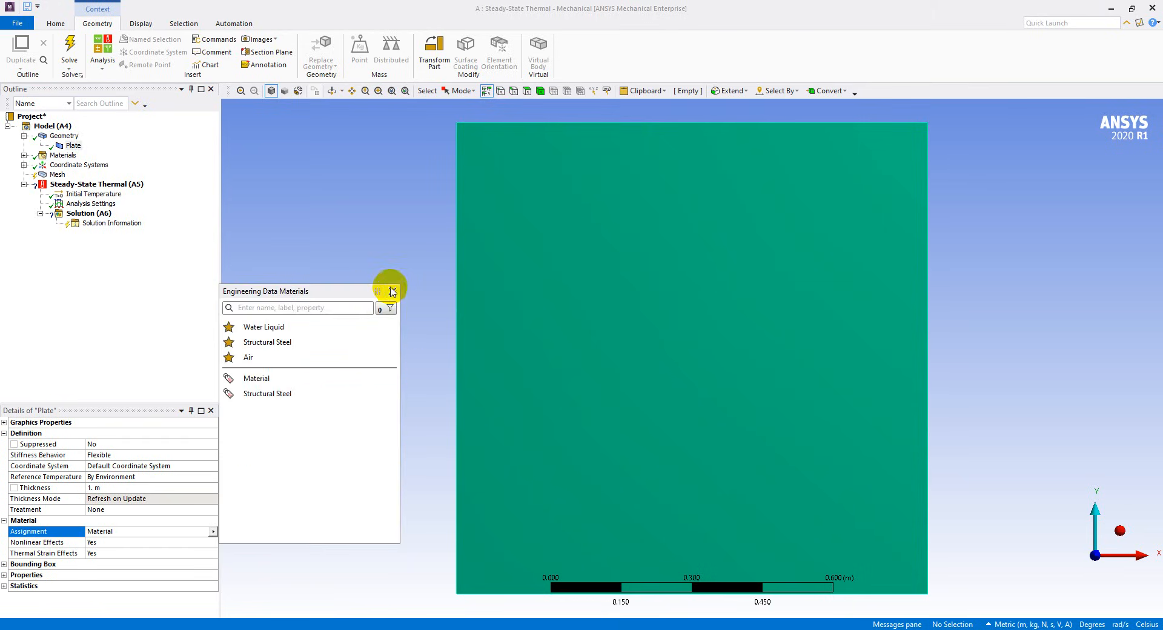
pyautogui.click(392, 291)
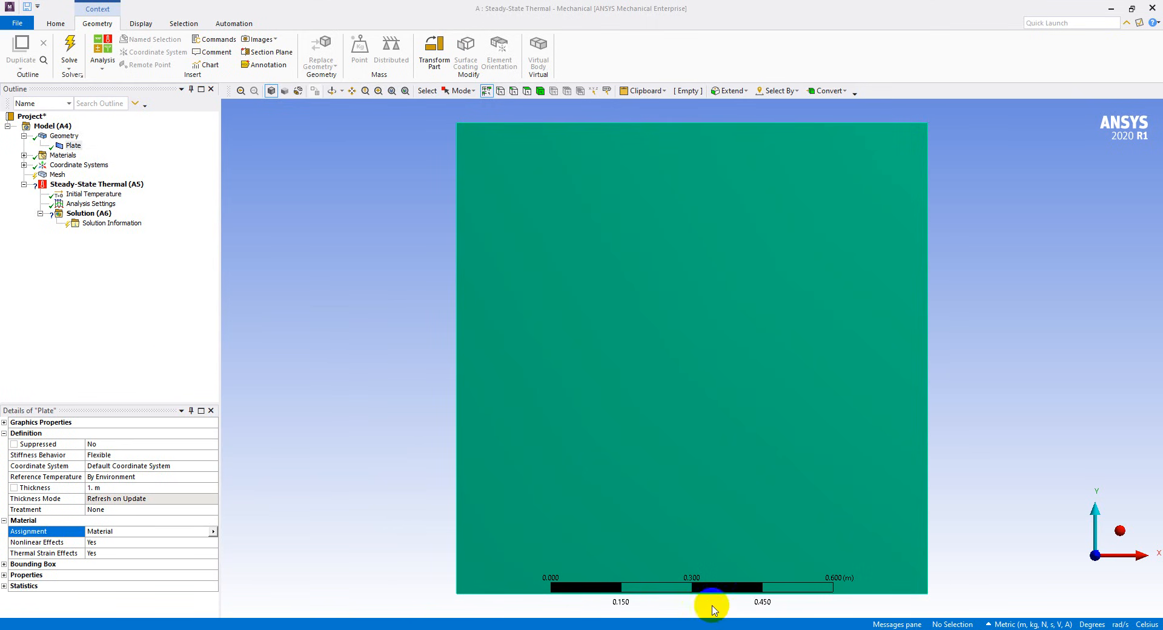
# - Switch to the PowerPoint slides, review the Construction Geometry entry of the workflow, and return to Mechanical
pyautogui.hotkey('alt', 'Tab')
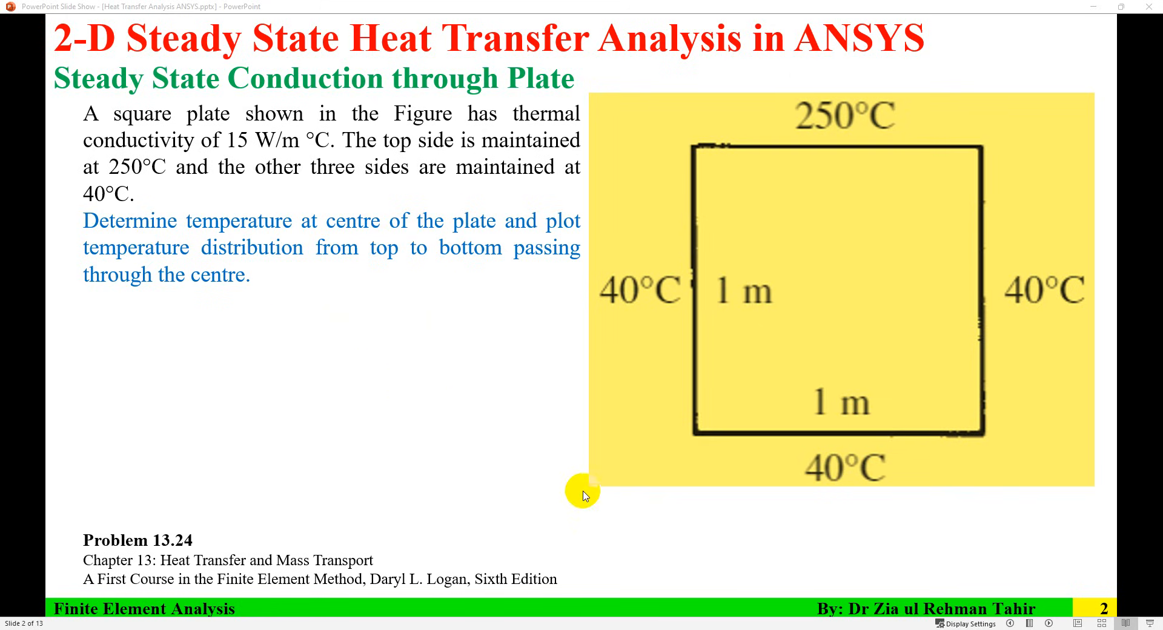
pyautogui.press('Right')
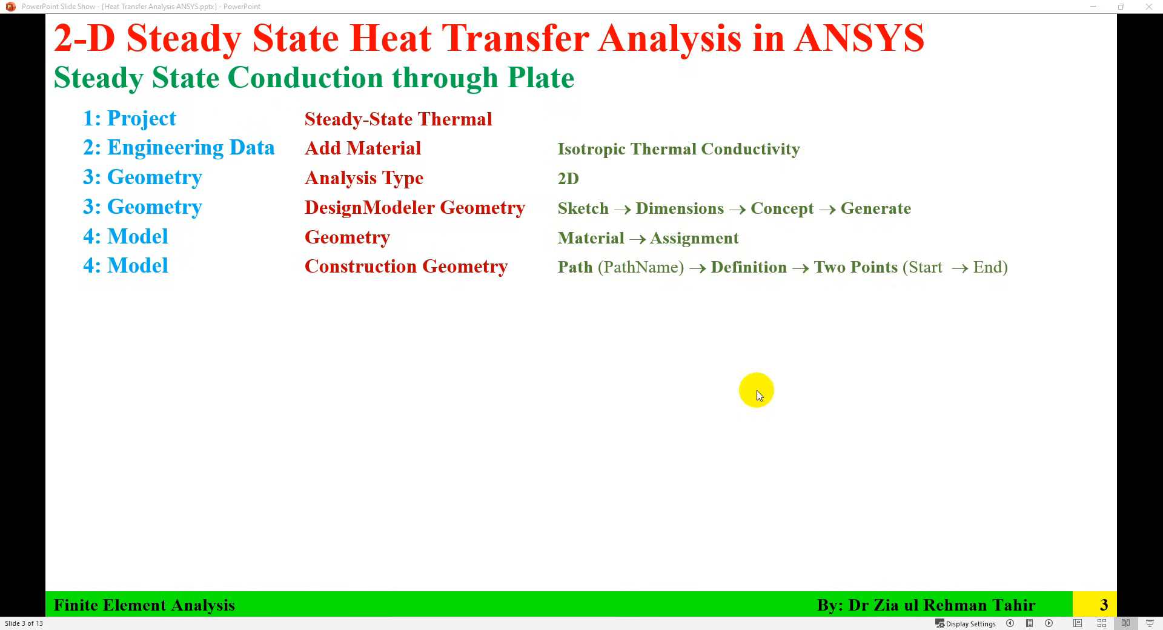
pyautogui.hotkey('alt', 'Tab')
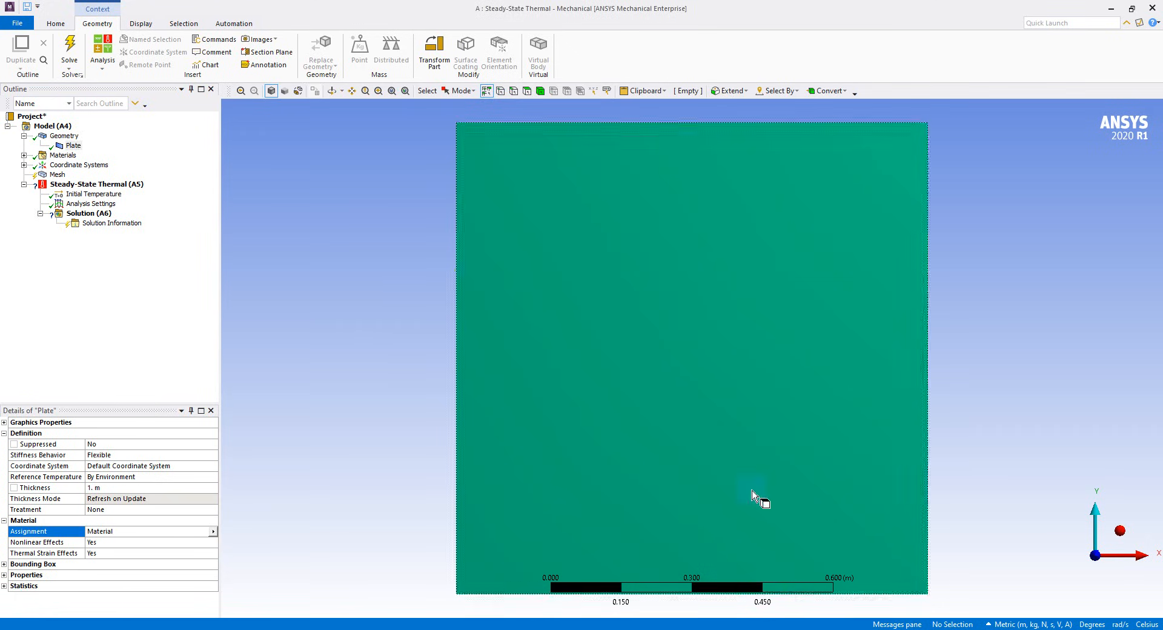
# - Insert a Path object as construction geometry under the Model and select it
pyautogui.click(57, 128)
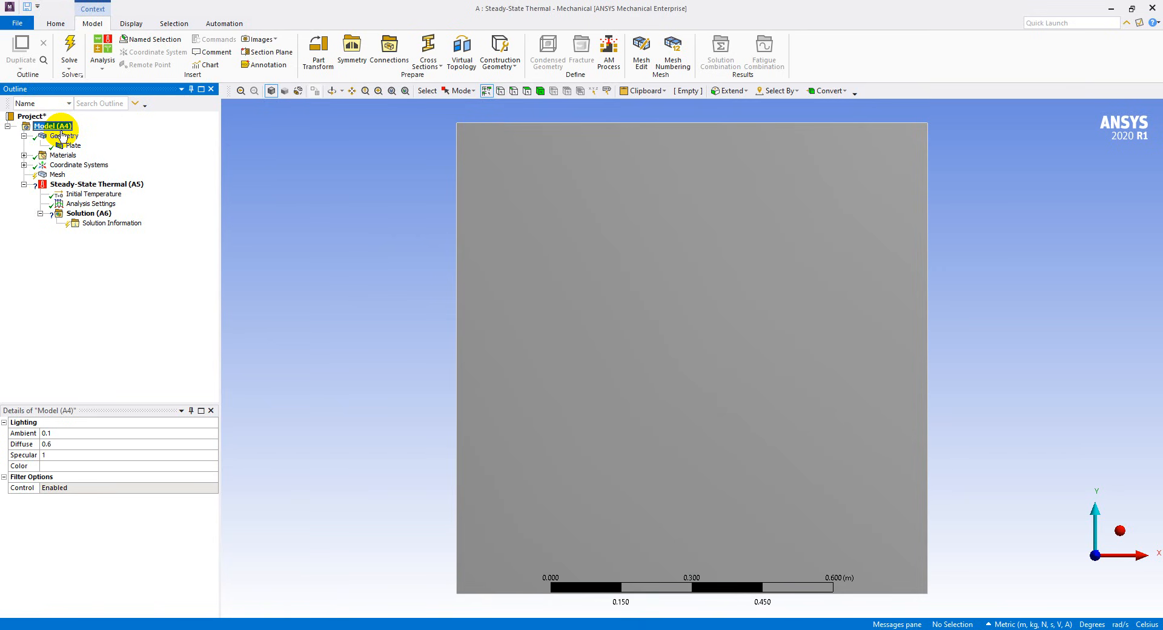
pyautogui.click(512, 68)
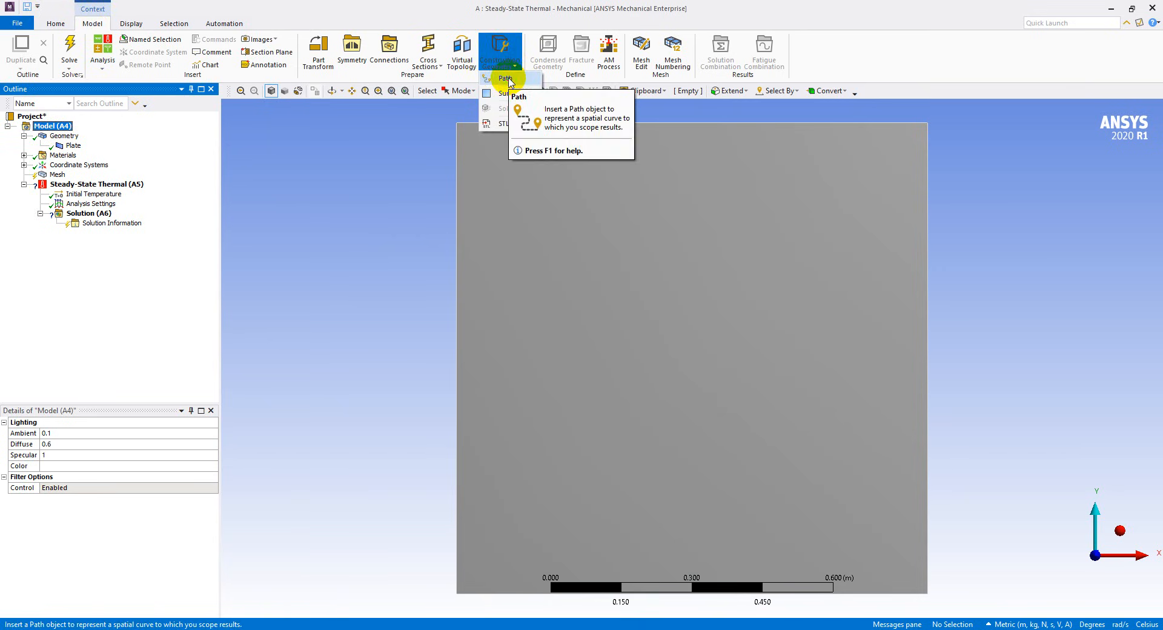
pyautogui.click(506, 78)
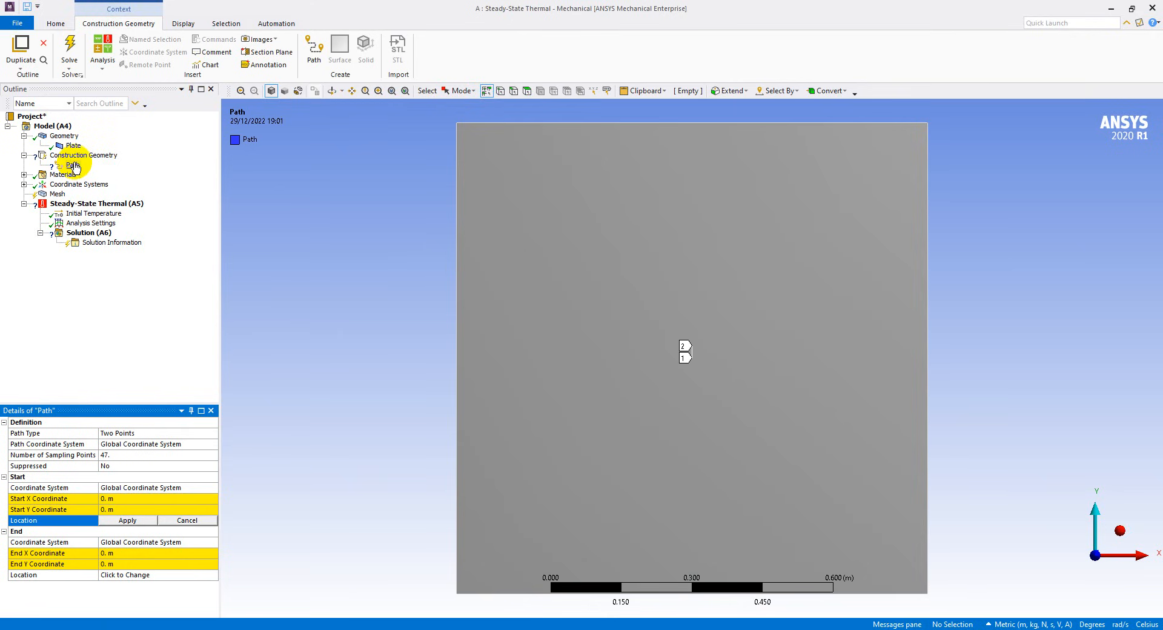
pyautogui.click(73, 165)
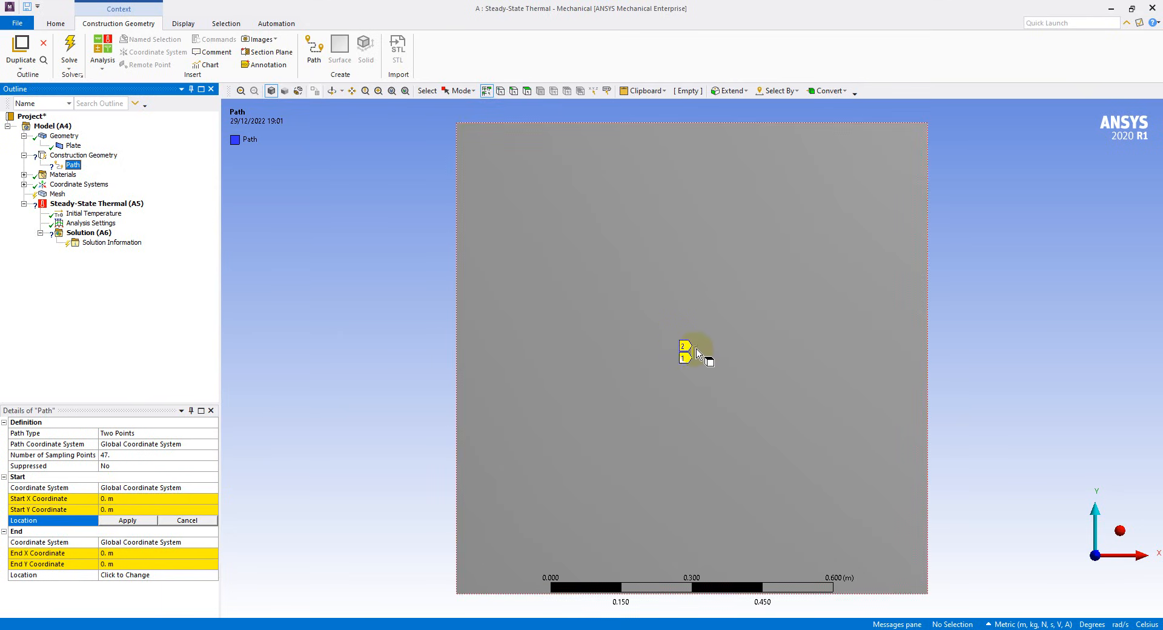
# - Define the path through the plate's centre with Start Y Coordinate 0.5 m and End Y Coordinate -0.5 m
pyautogui.click(131, 521)
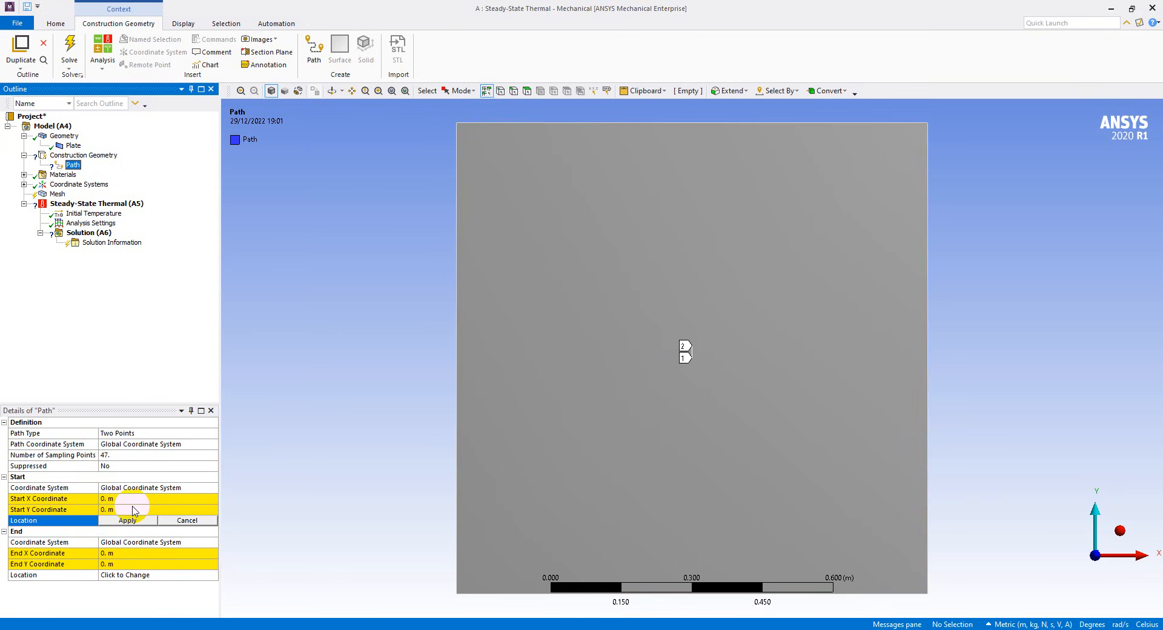
pyautogui.click(129, 510)
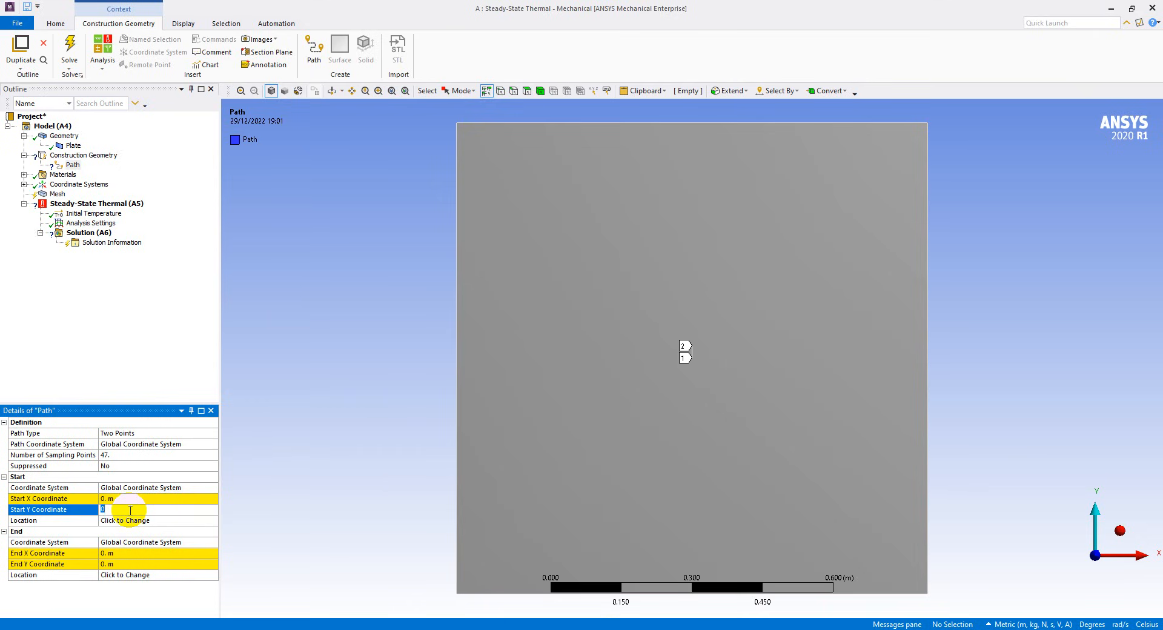
pyautogui.write('0.5')
pyautogui.press('Return')
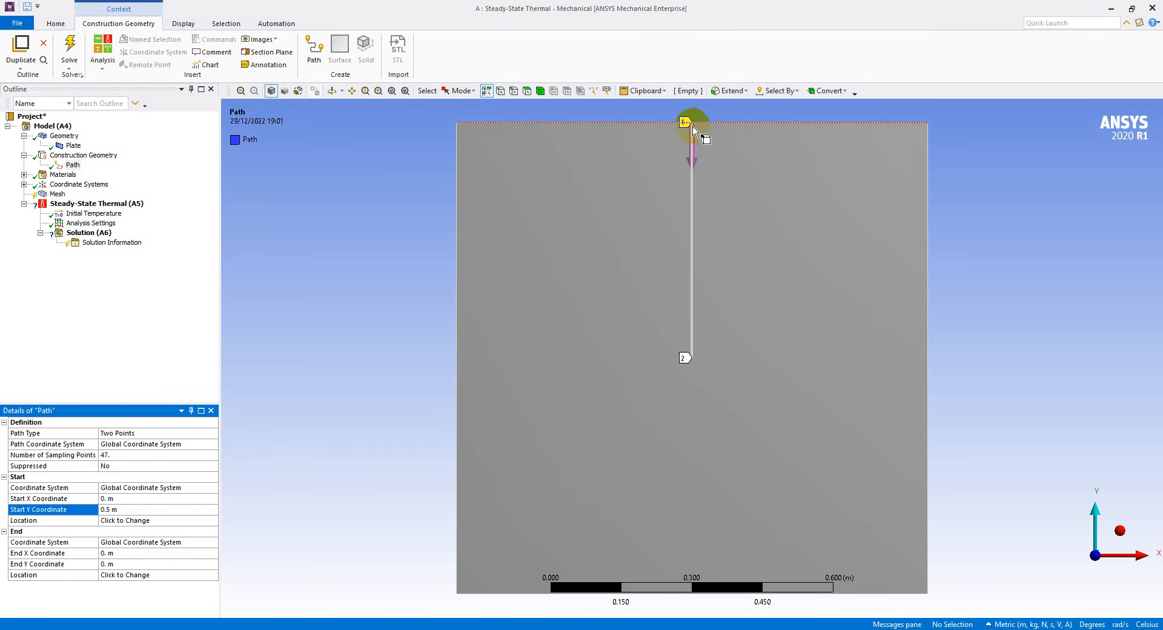
pyautogui.click(135, 563)
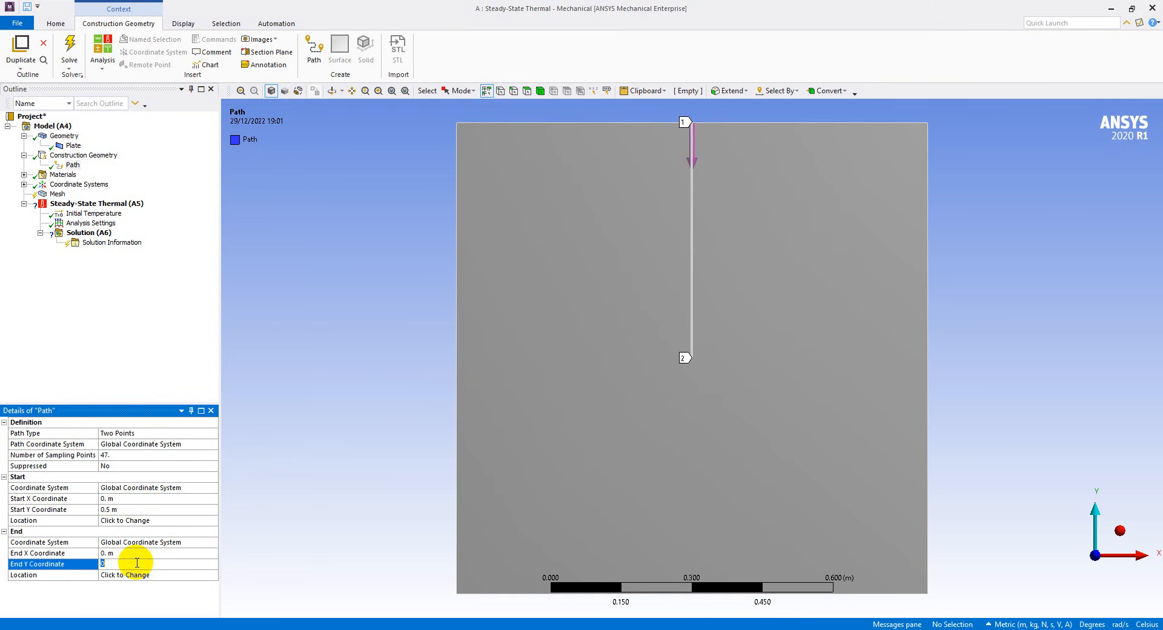
pyautogui.press('Return')
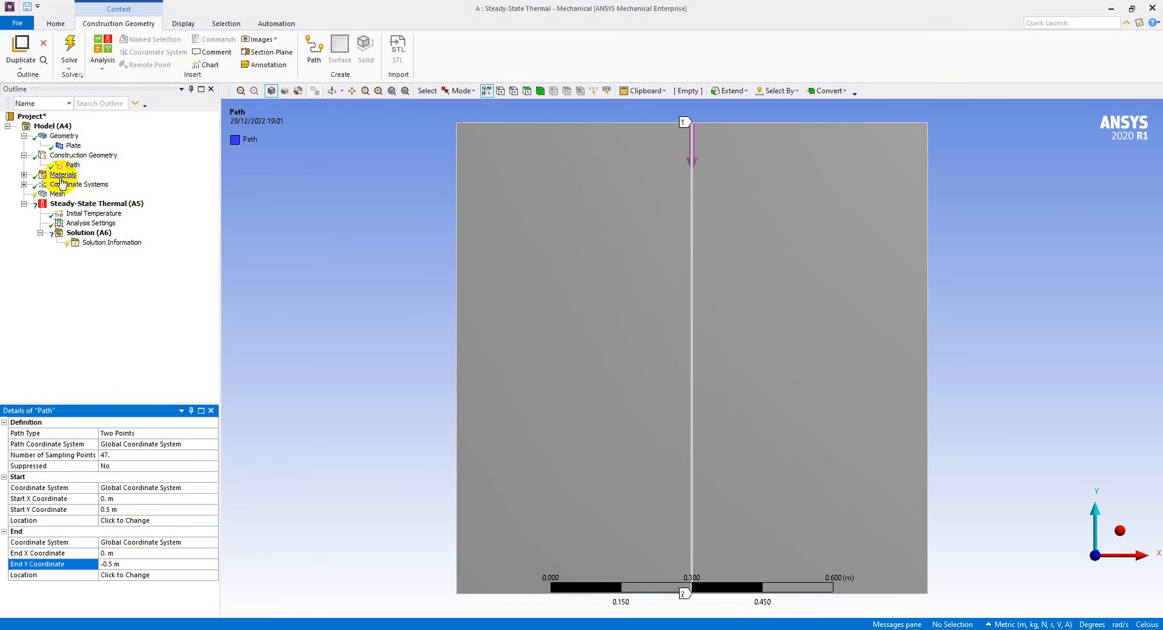
# - Check the coordinate system's origin on the plate, and review the Mesh entry on the PowerPoint slide before returning to Mechanical
pyautogui.click(80, 184)
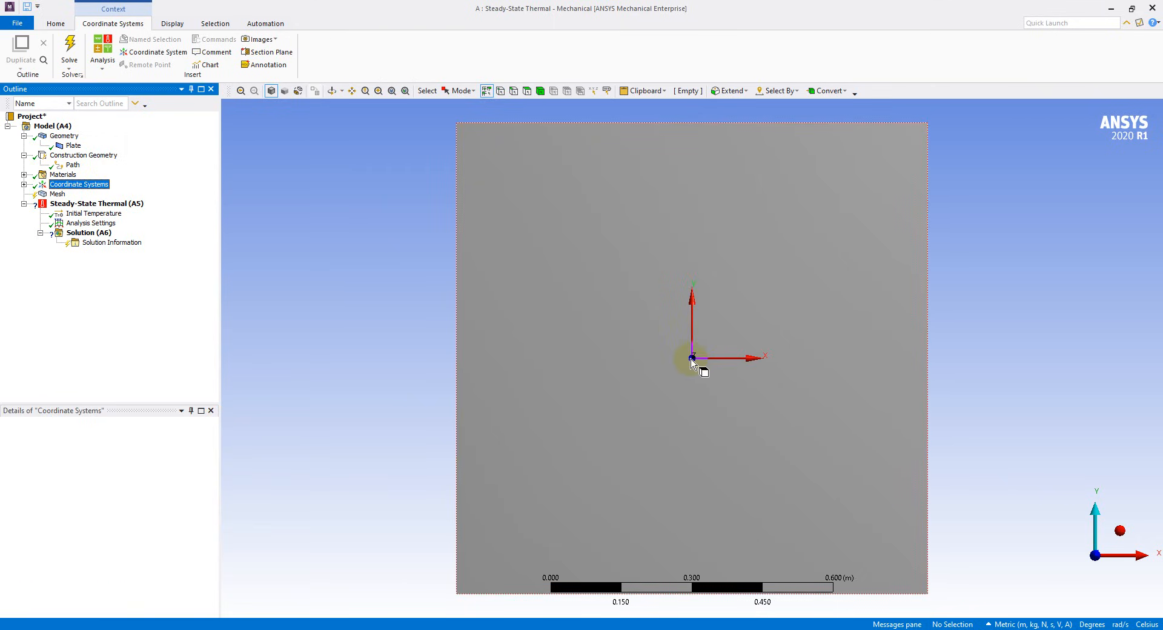
pyautogui.click(73, 165)
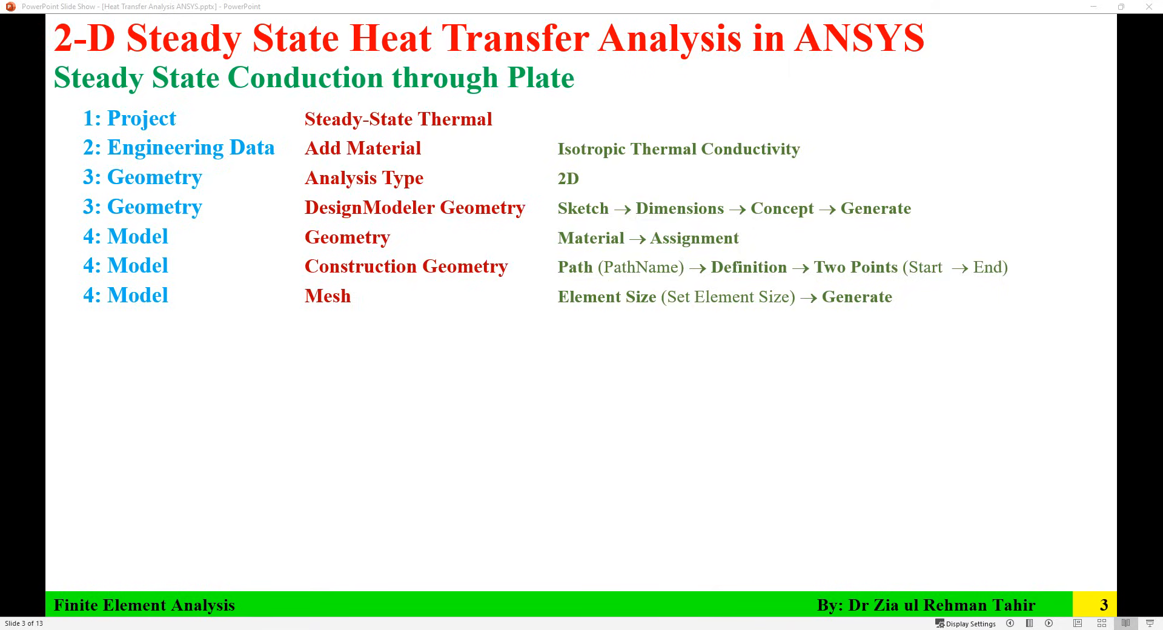
pyautogui.hotkey('alt', 'Tab')
# - Set the mesh element size to 0.05 m and generate the mesh on the plate
pyautogui.click(59, 192)
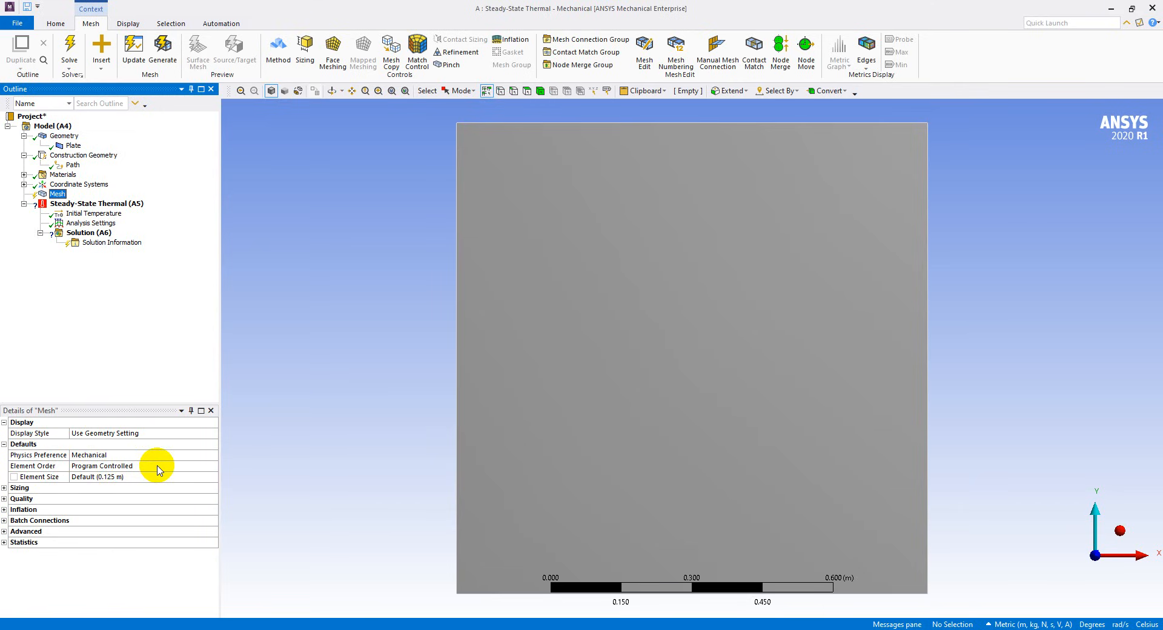
pyautogui.click(142, 478)
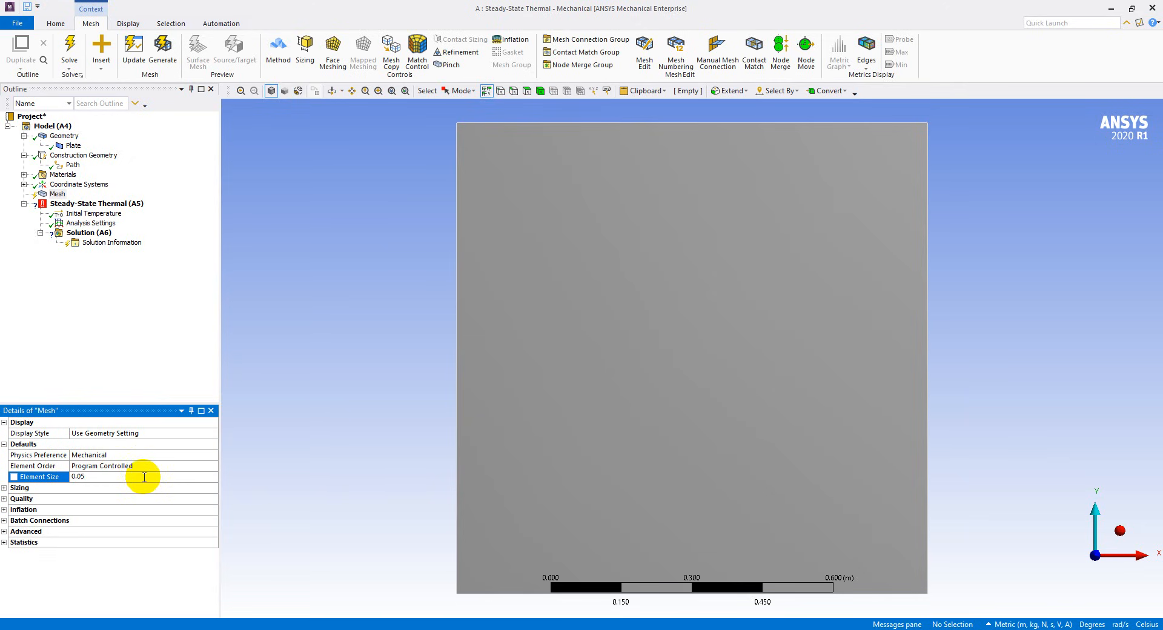
pyautogui.click(97, 563)
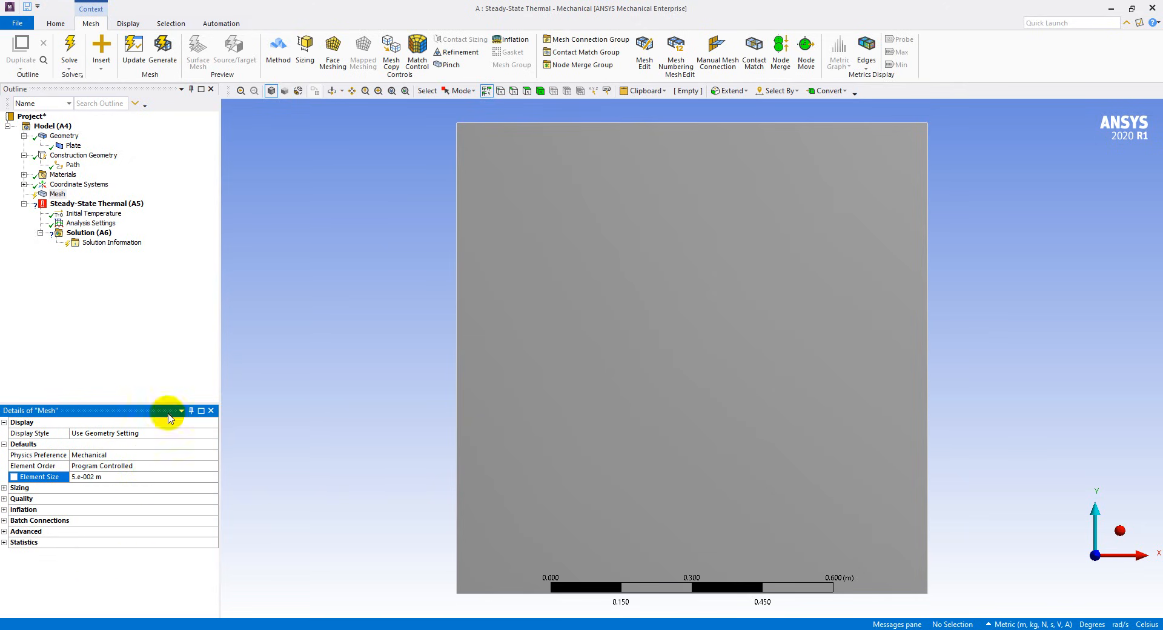
pyautogui.click(58, 194)
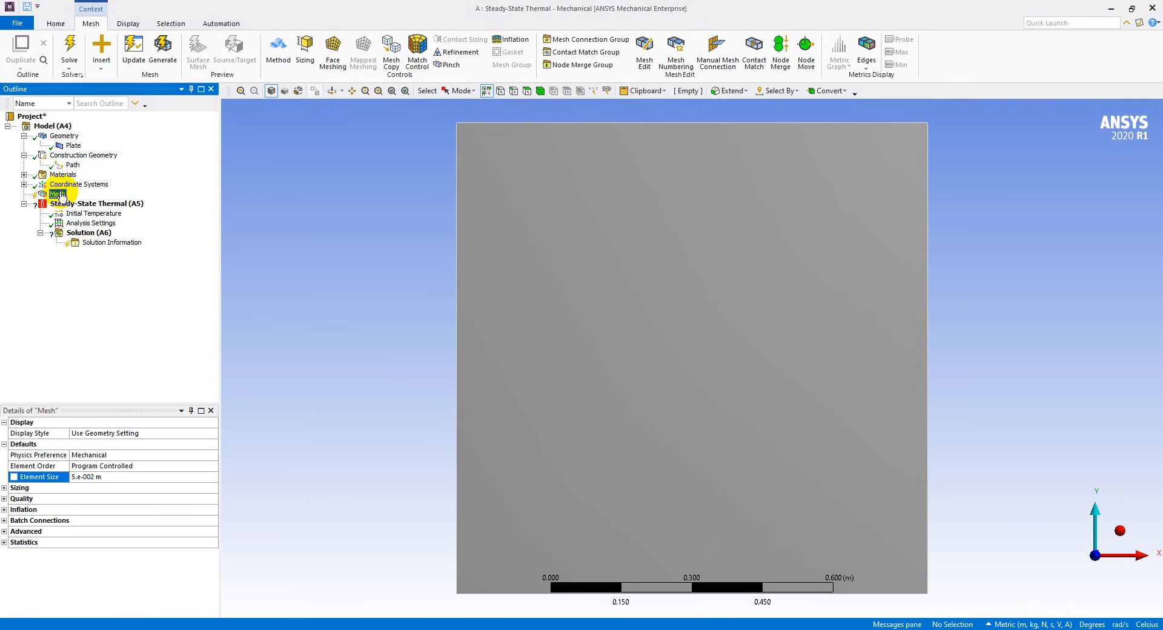
pyautogui.rightClick(61, 195)
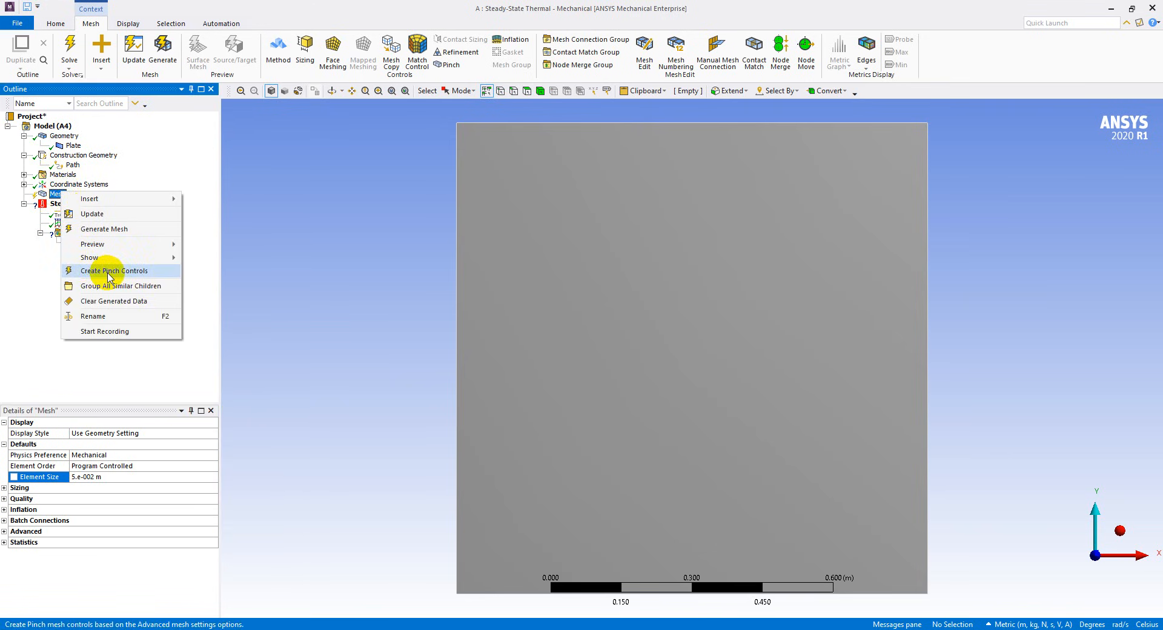
pyautogui.click(162, 45)
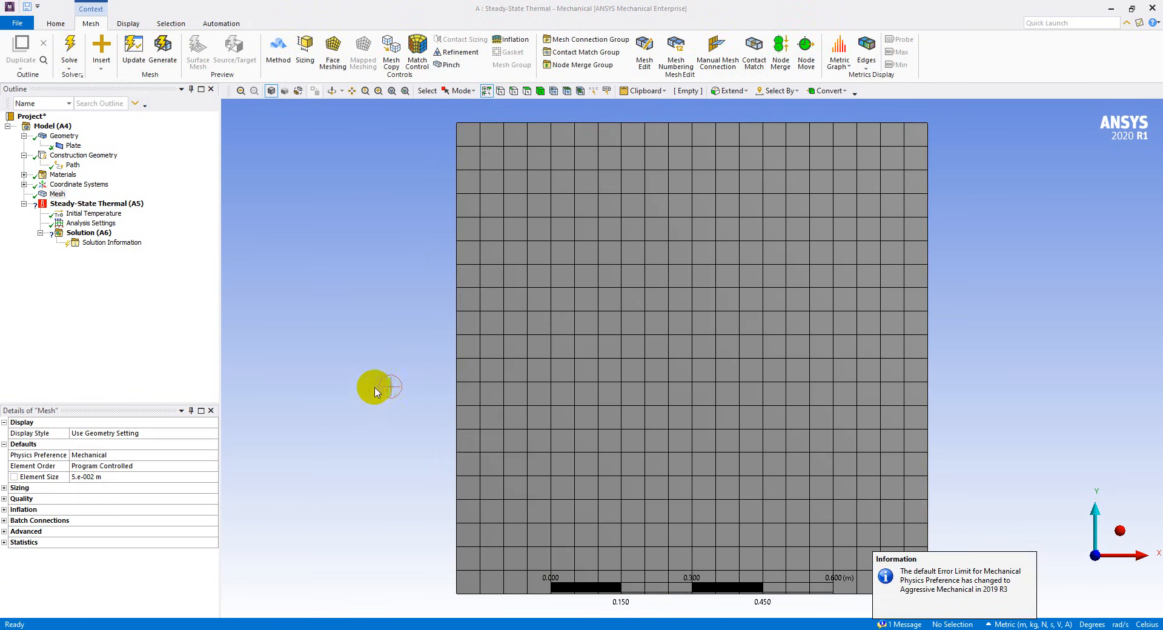
# - Inspect the mesh across the plate, and review the Setup entry on the PowerPoint slide before returning to Mechanical
pyautogui.scroll(-1, 550, 465)
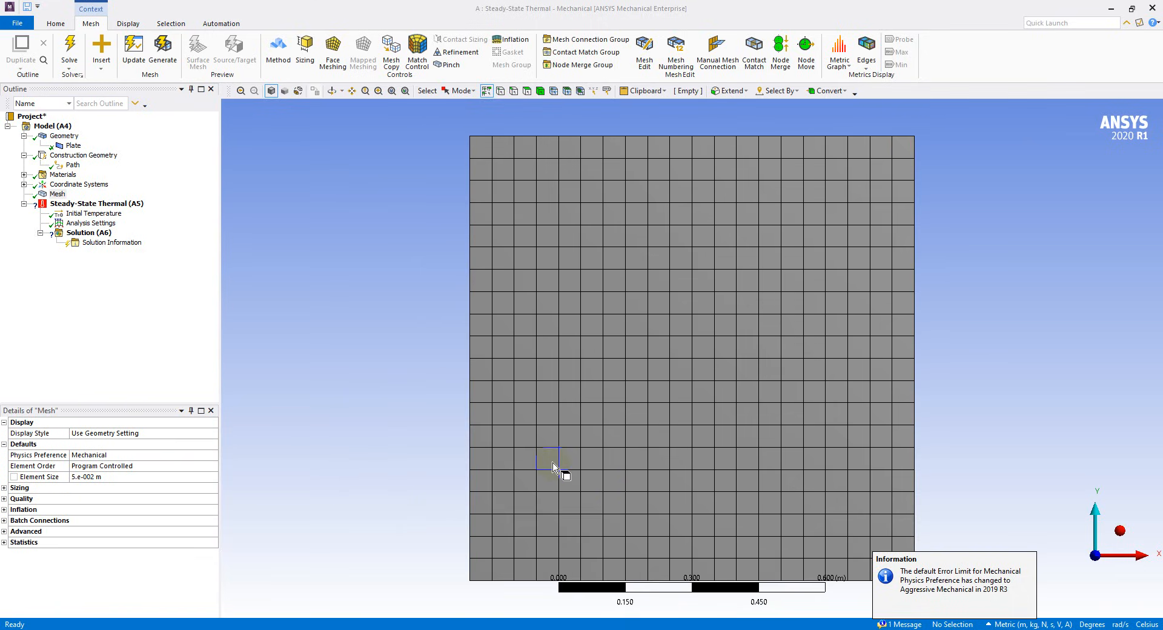
pyautogui.scroll(-1, 553, 465)
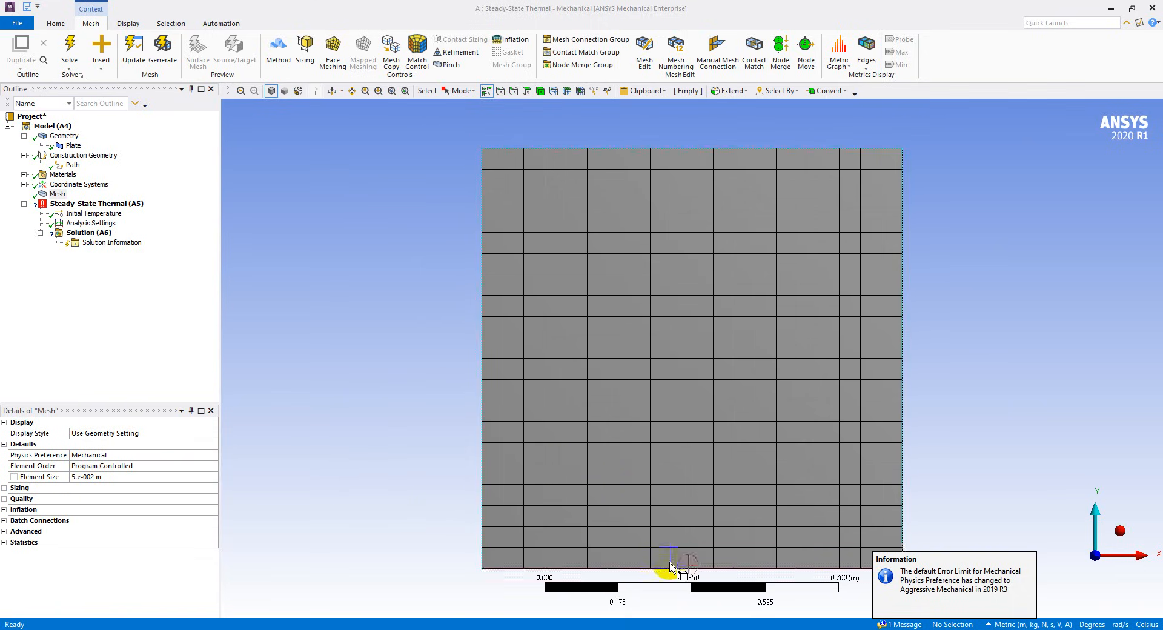
pyautogui.click(520, 591)
pyautogui.scroll(1, 409, 556)
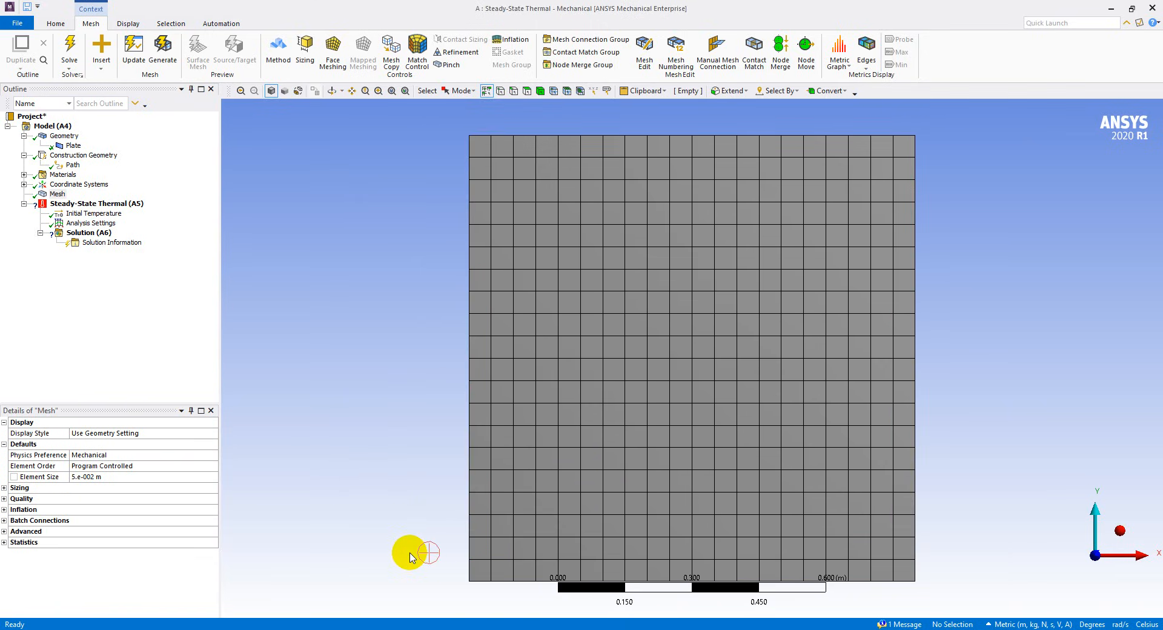
pyautogui.scroll(-1, 410, 556)
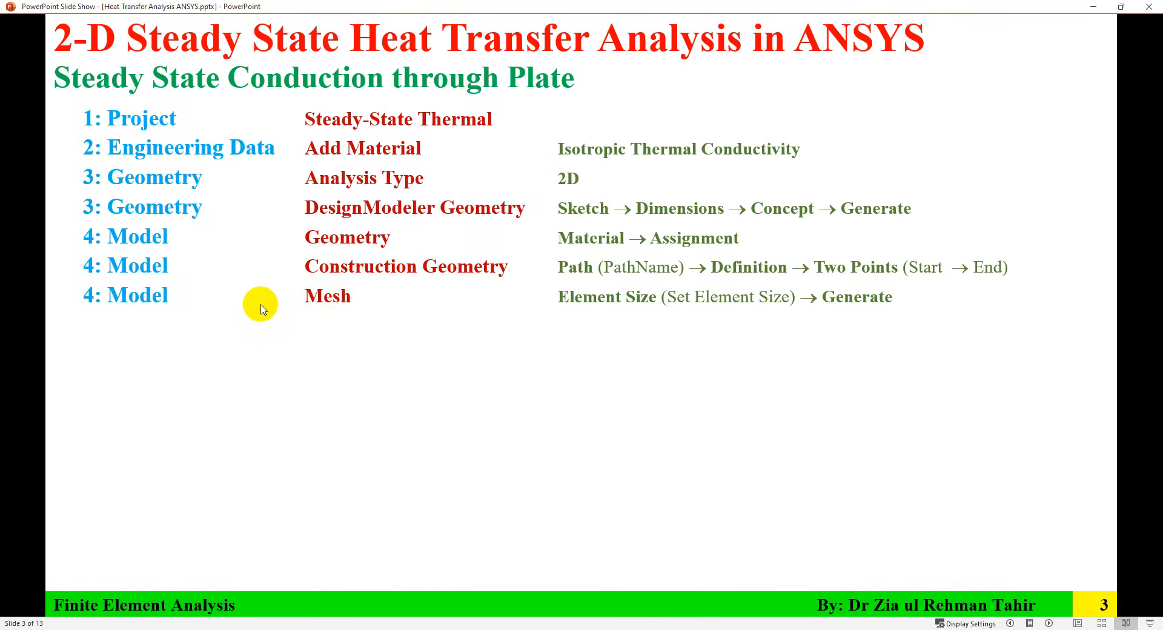
pyautogui.click(260, 306)
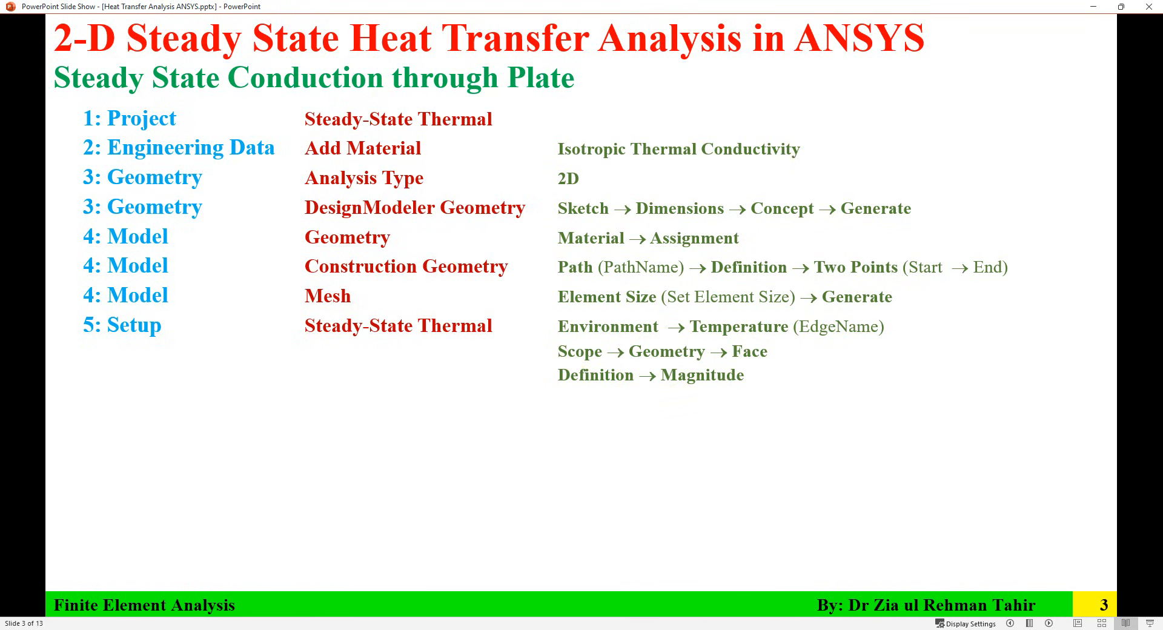
pyautogui.hotkey('alt', 'Tab')
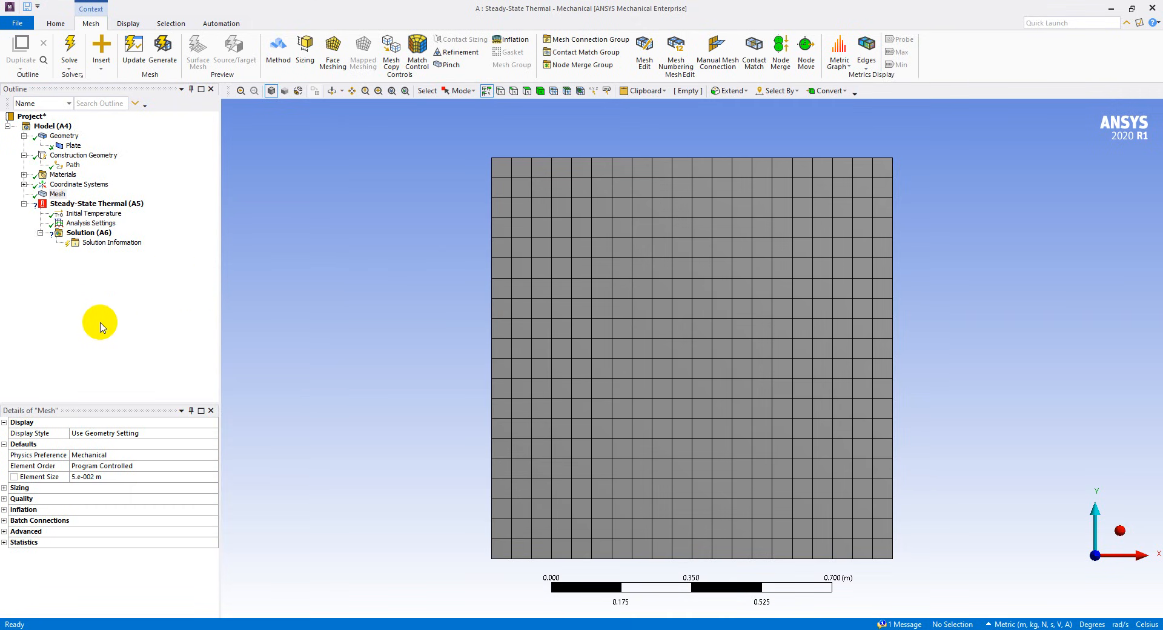
# - Insert a Temperature boundary condition in the Steady-State Thermal analysis
pyautogui.click(85, 204)
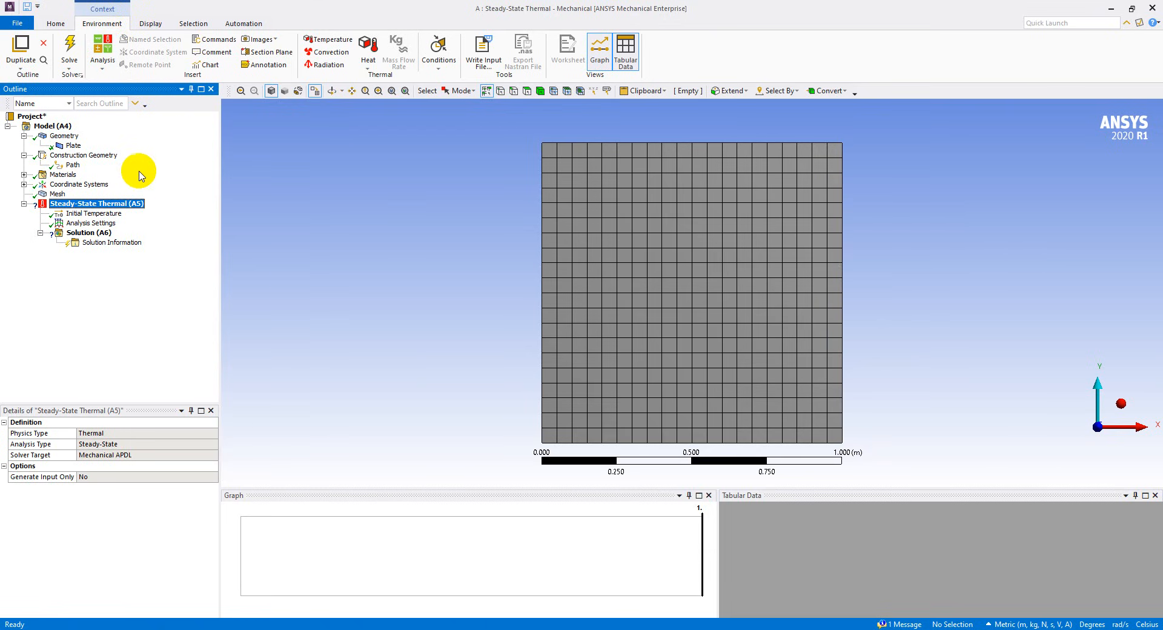
pyautogui.rightClick(138, 205)
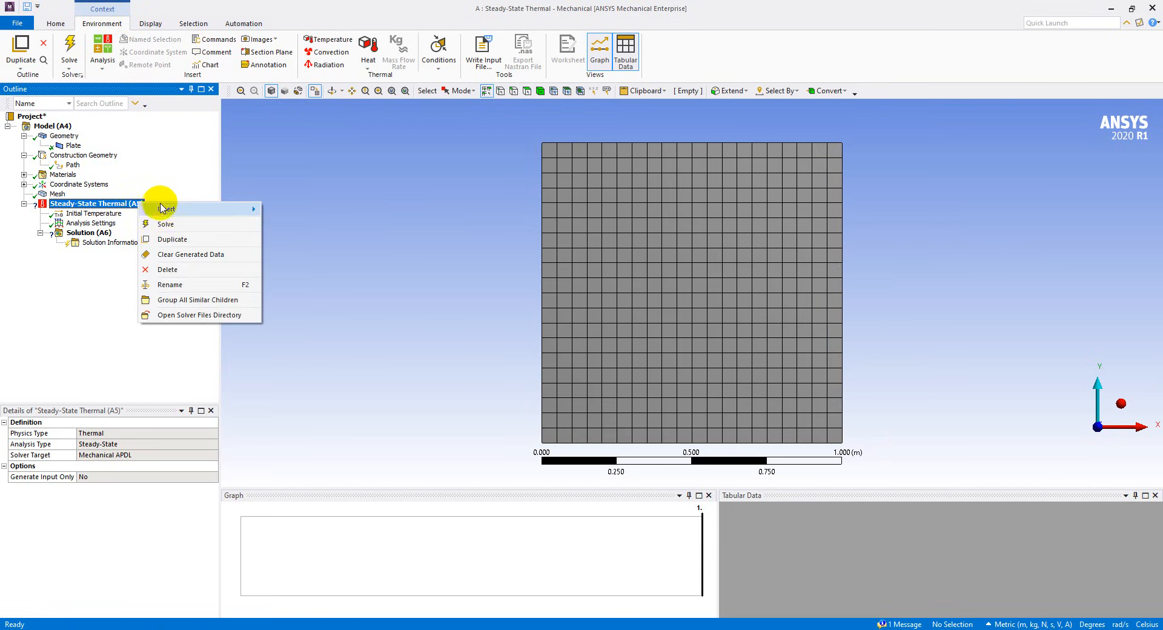
pyautogui.moveTo(187, 209)
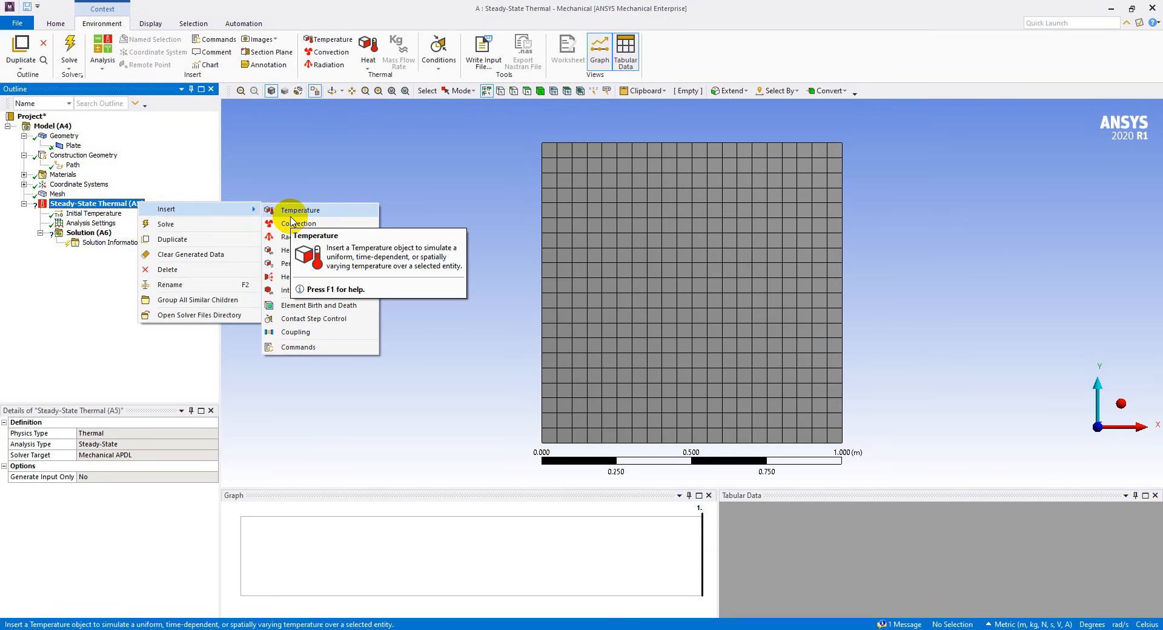
pyautogui.click(93, 29)
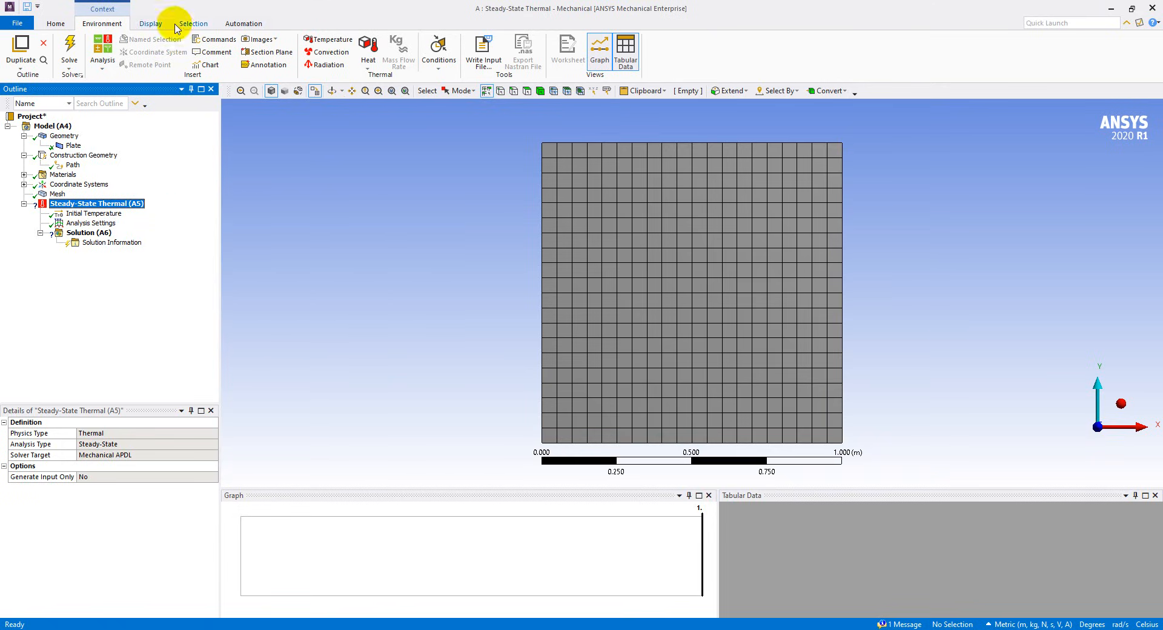
pyautogui.click(321, 40)
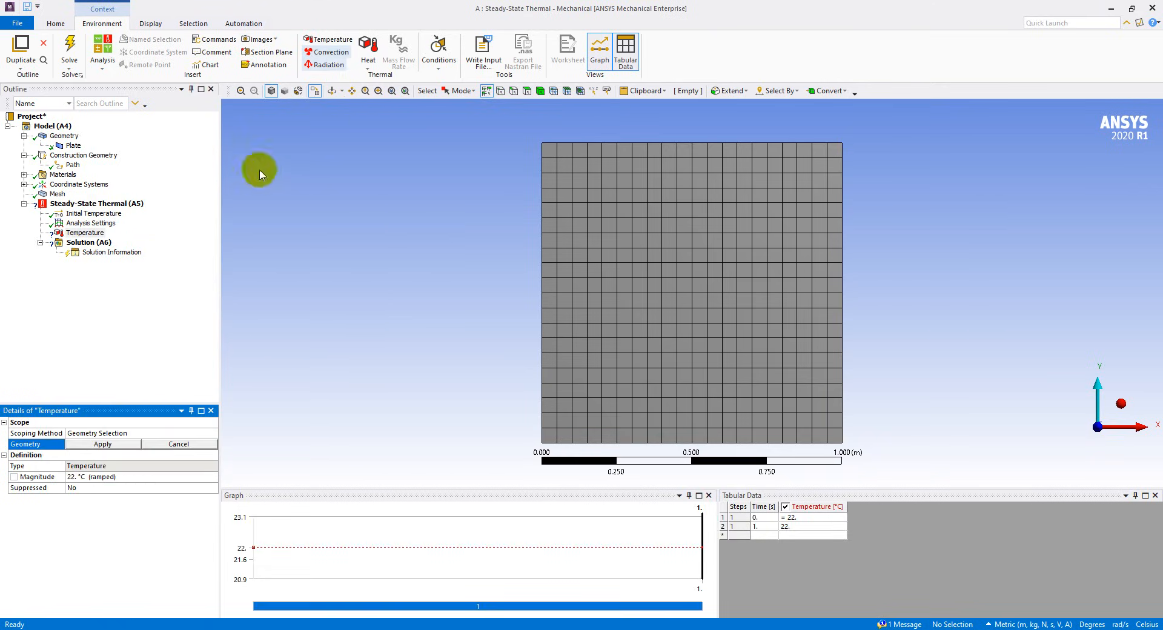
# - Rename the temperature condition TopEdge and scope it to the plate's top edge
pyautogui.click(96, 235)
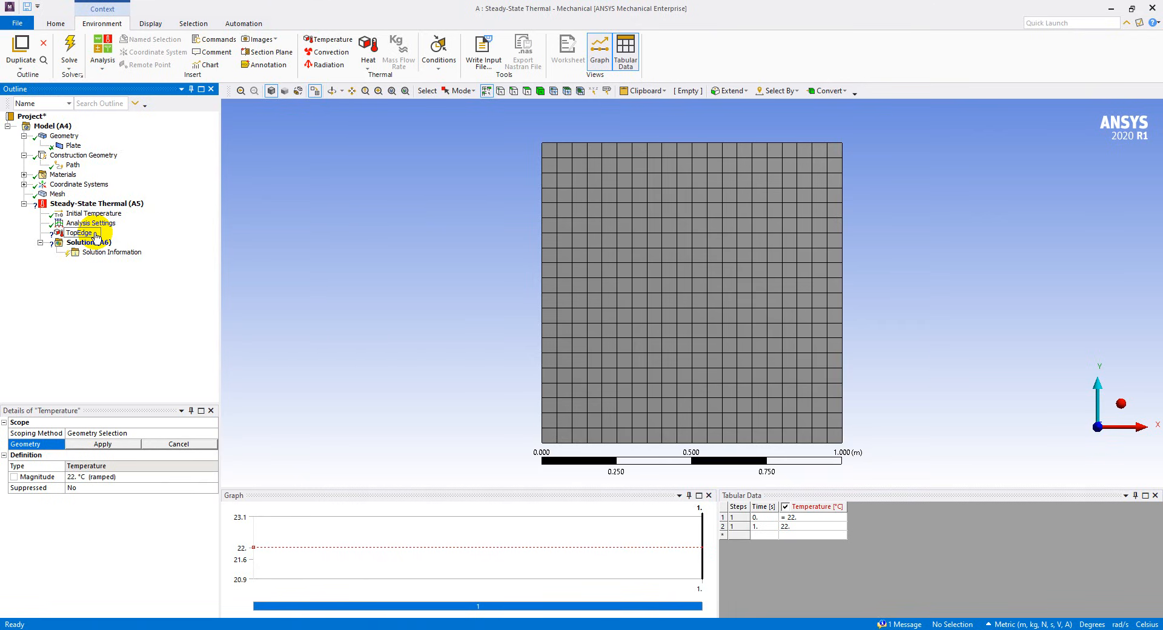
pyautogui.doubleClick(84, 233)
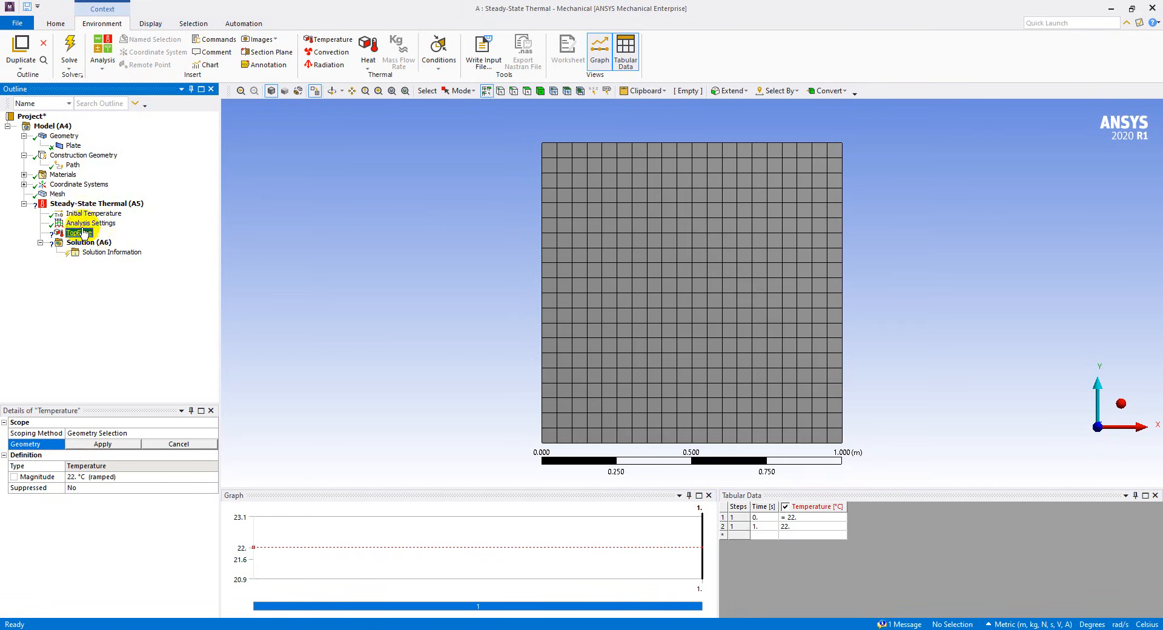
pyautogui.click(715, 148)
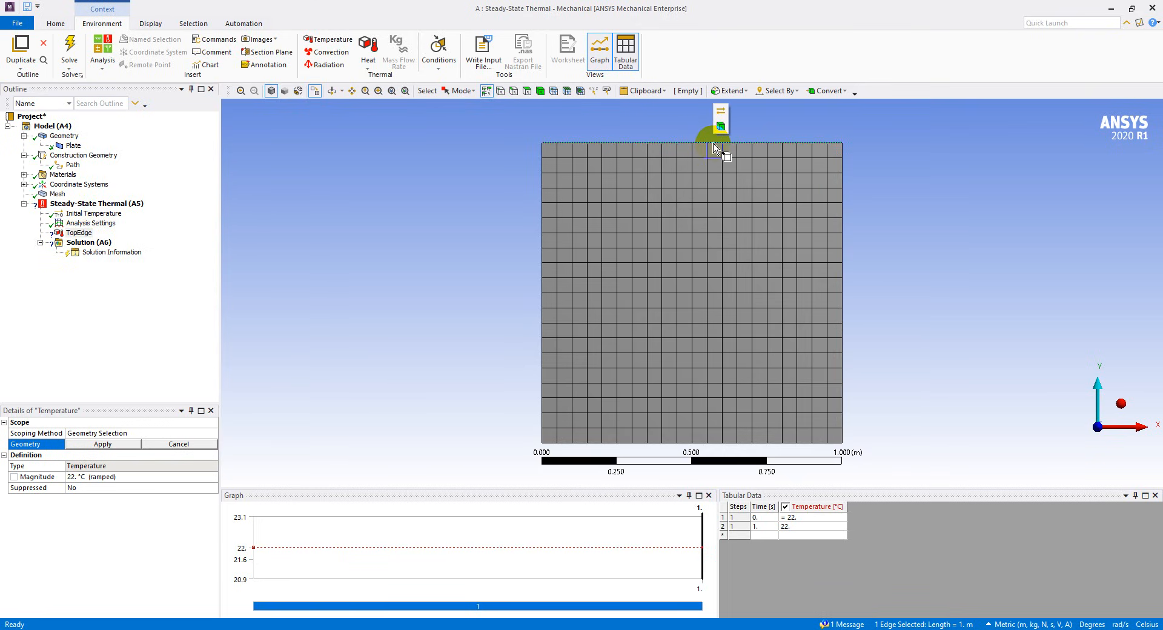
pyautogui.click(104, 444)
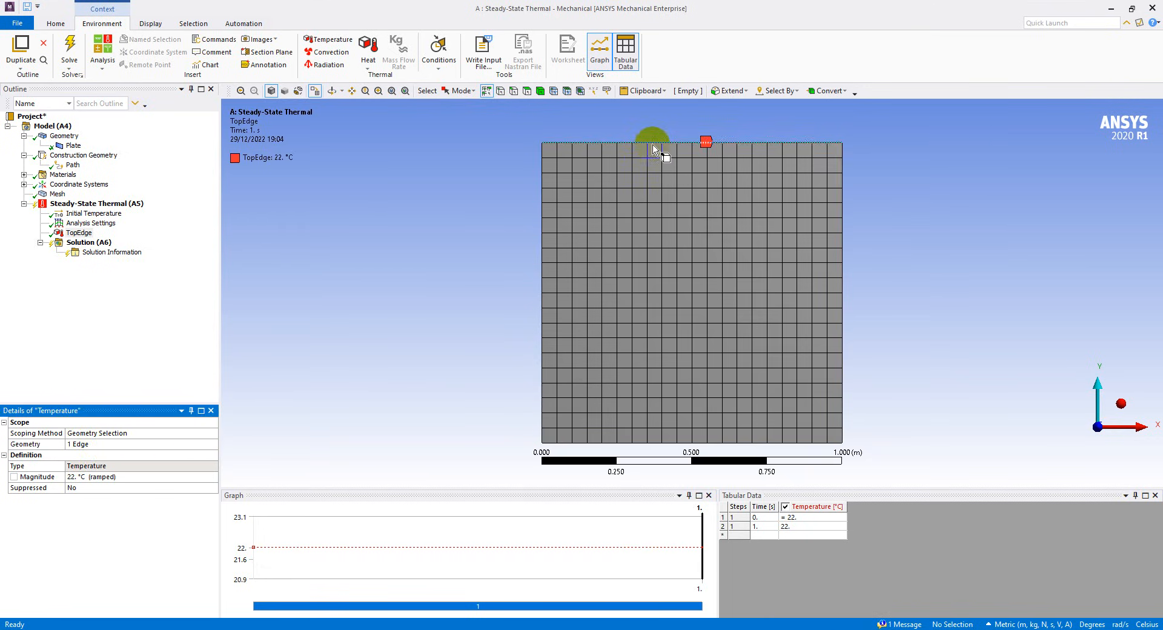
# - Set the TopEdge temperature magnitude to 250 °C
pyautogui.click(148, 477)
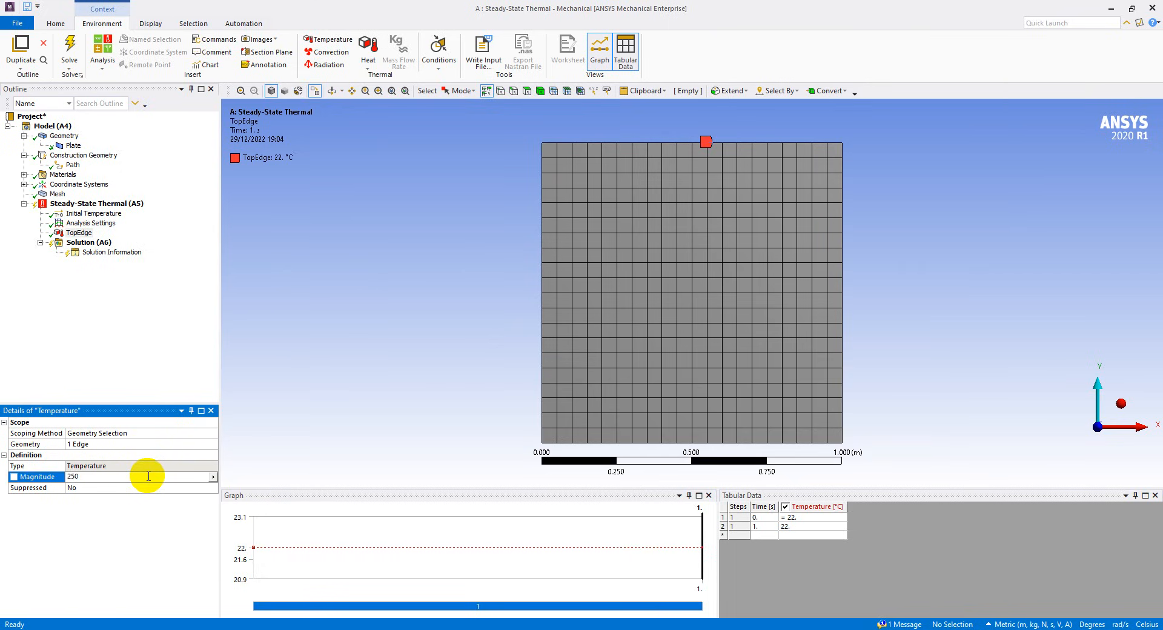
pyautogui.press('Return')
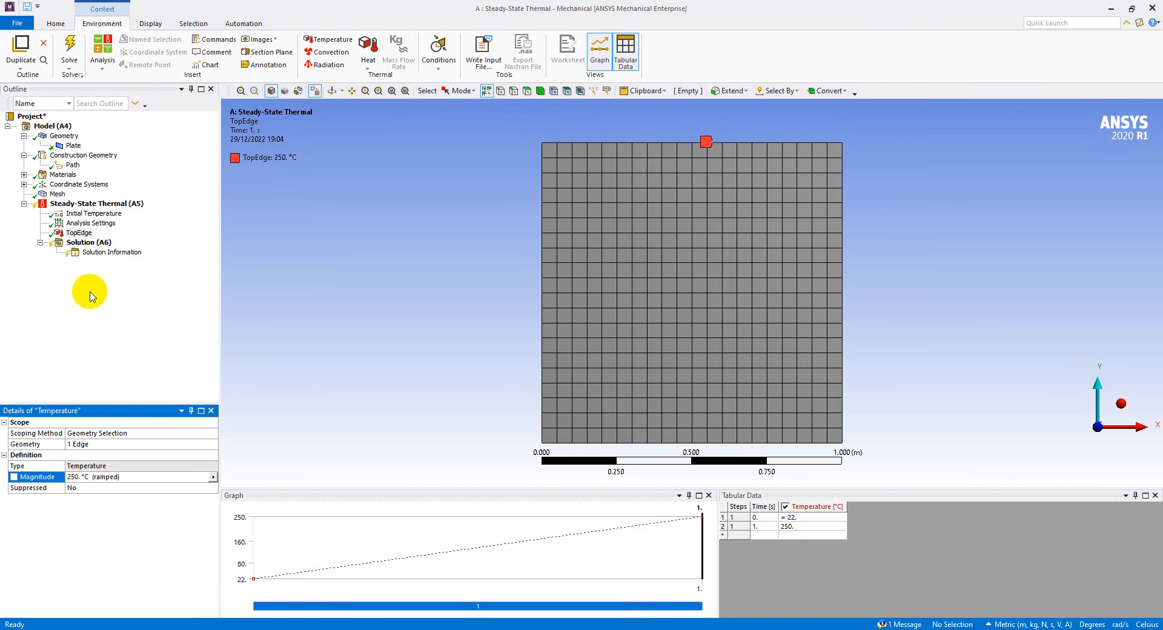
pyautogui.click(78, 234)
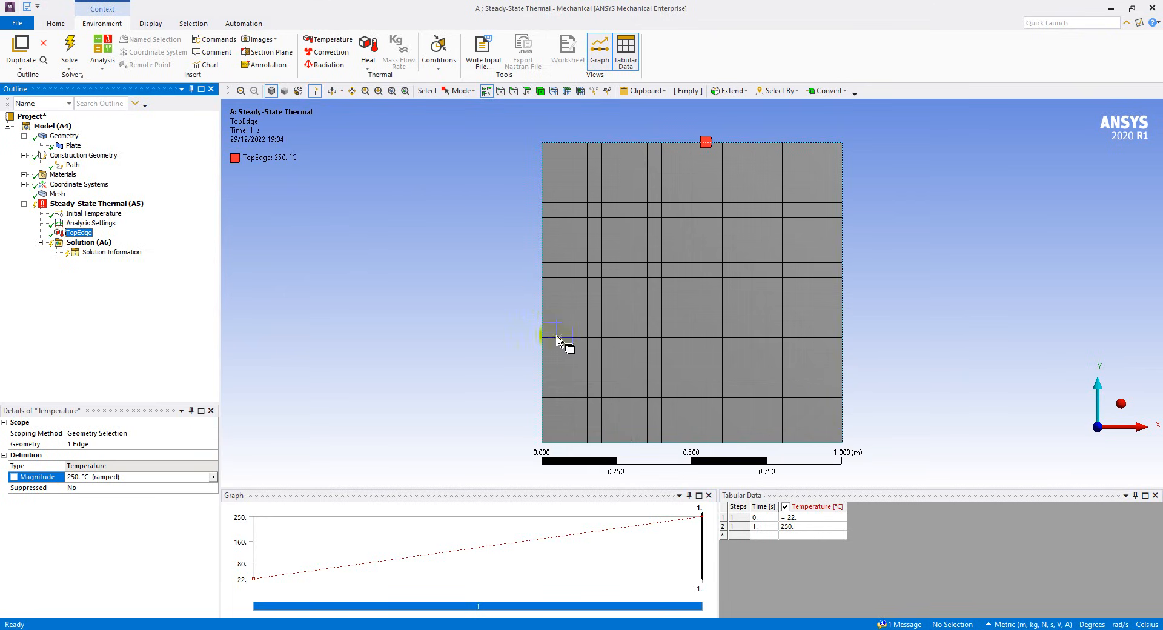
# - Insert a second Temperature boundary condition in the Steady-State Thermal analysis and rename it ThreeEdges
pyautogui.rightClick(125, 205)
pyautogui.moveTo(231, 210)
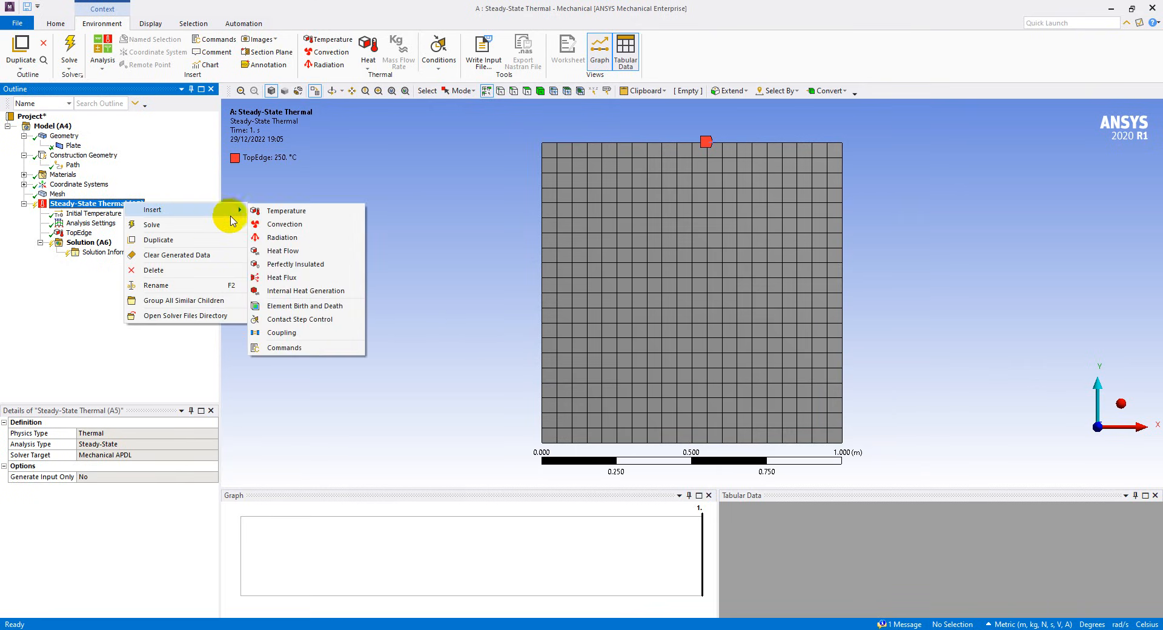
pyautogui.click(284, 214)
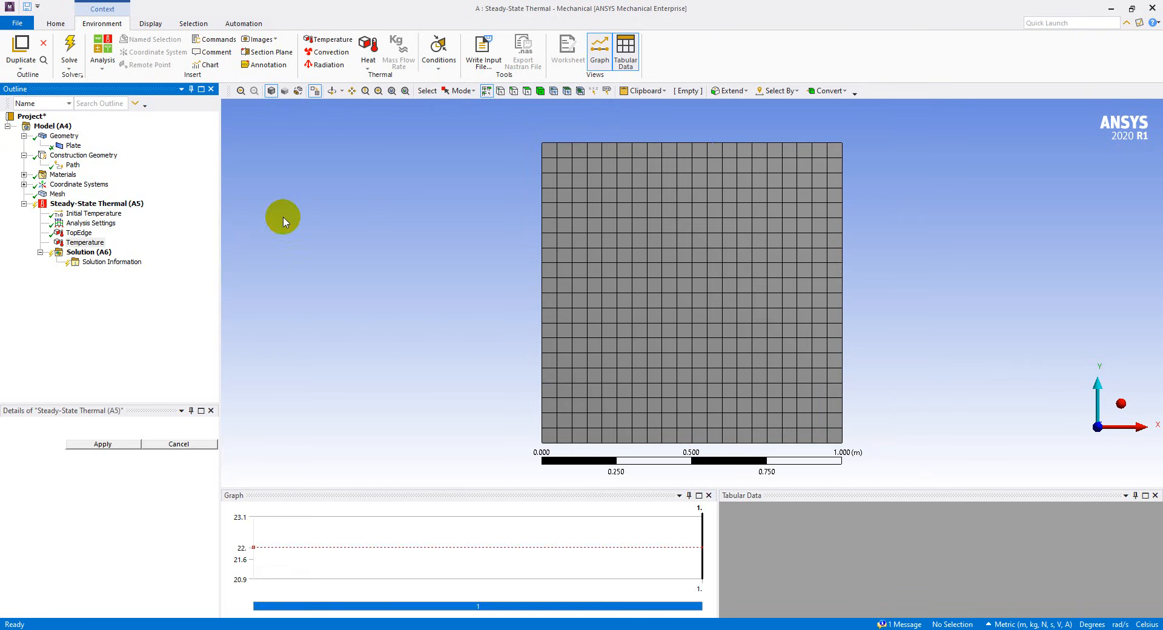
pyautogui.click(88, 242)
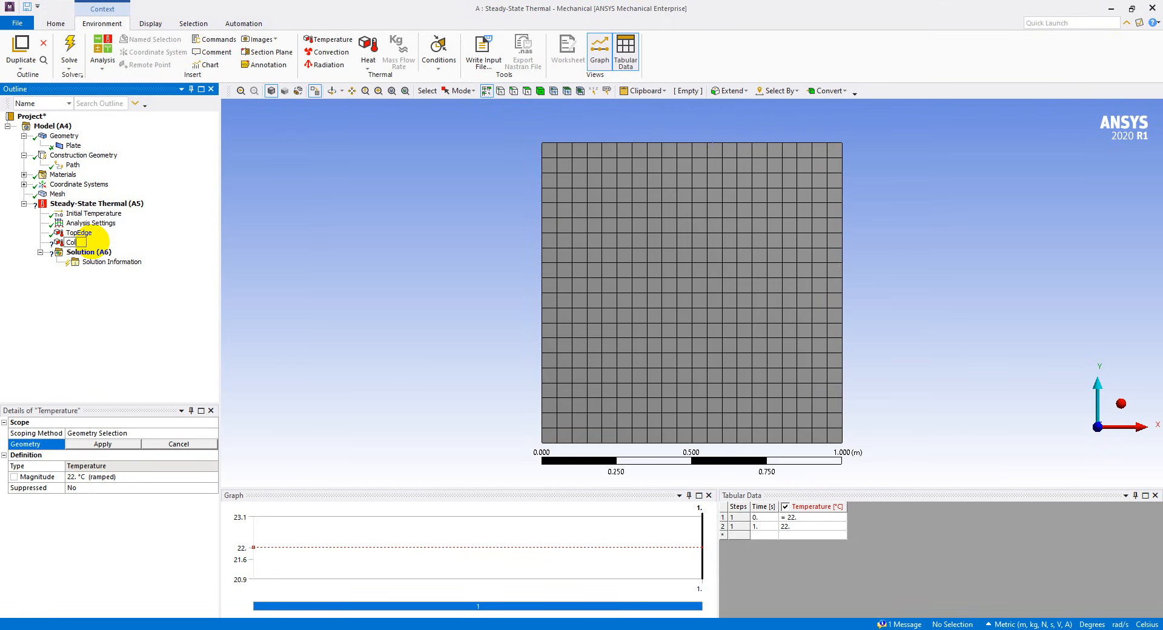
pyautogui.doubleClick(77, 243)
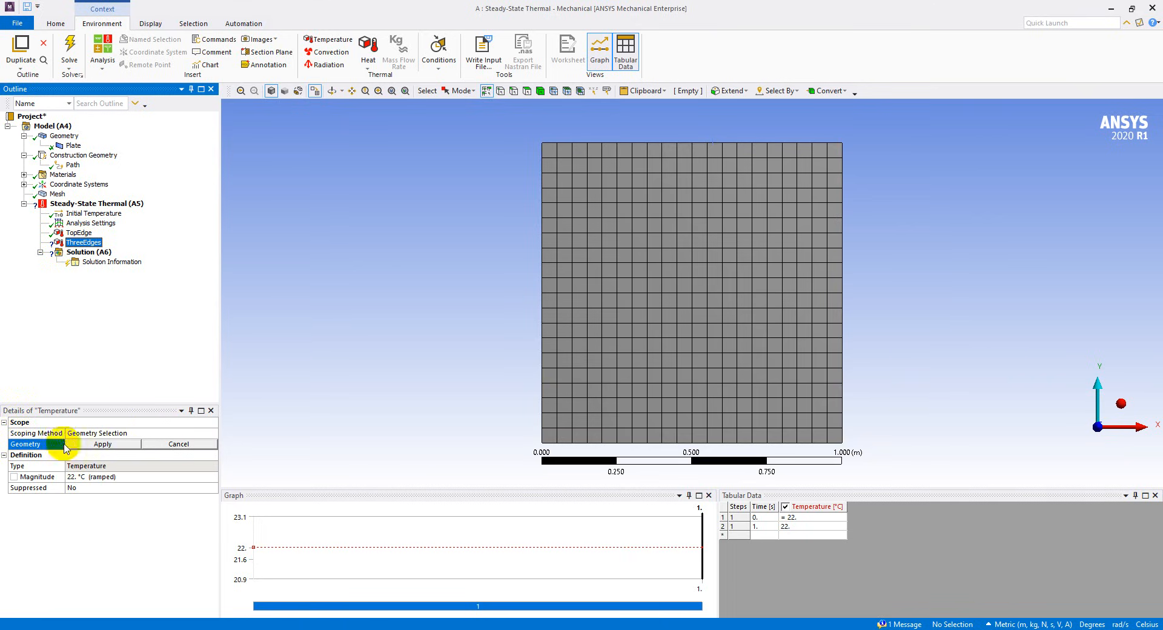
# - Scope ThreeEdges to the plate's left, bottom and right edges and set its magnitude to 40 °C
pyautogui.click(546, 349)
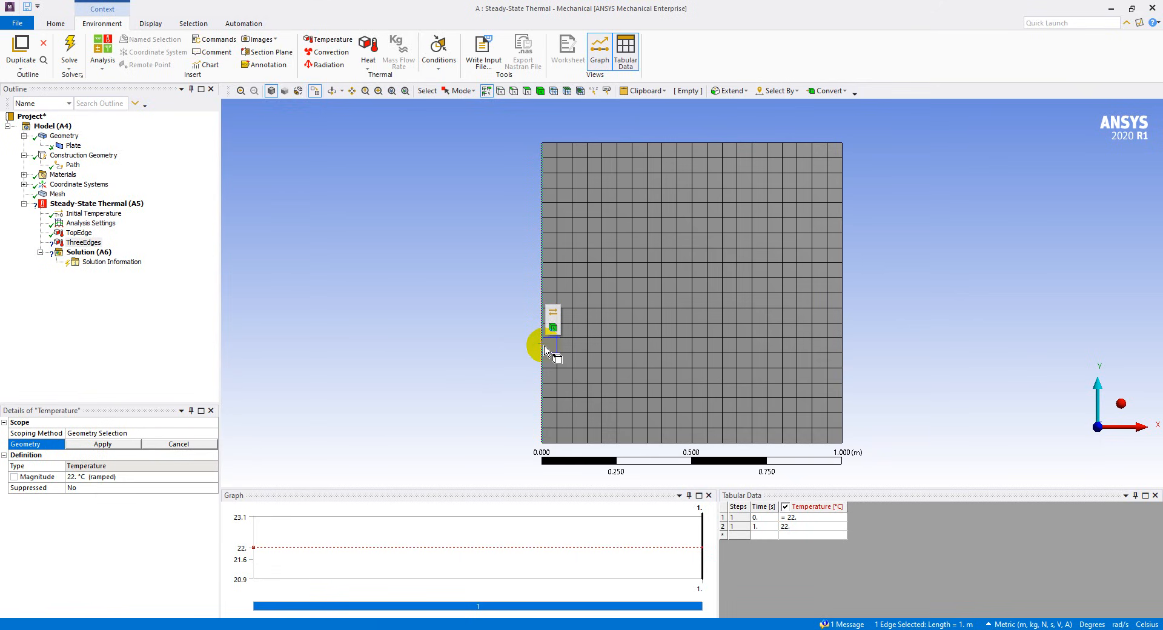
pyautogui.click(677, 444)
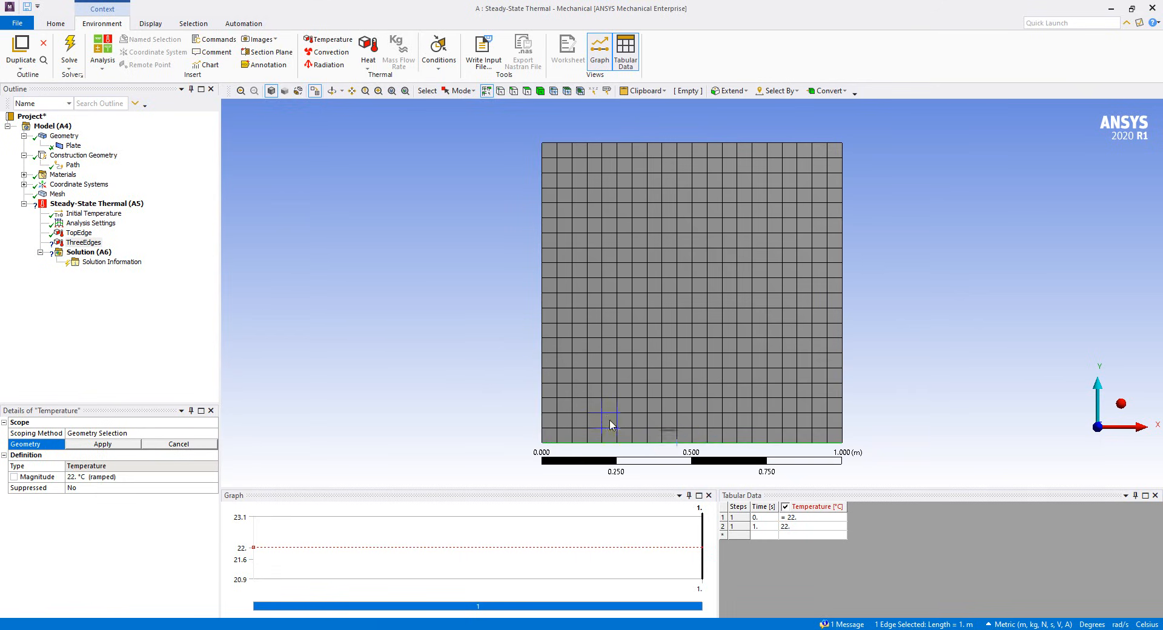
pyautogui.keyDown('ctrl'); pyautogui.click(543, 388); pyautogui.keyUp('ctrl')
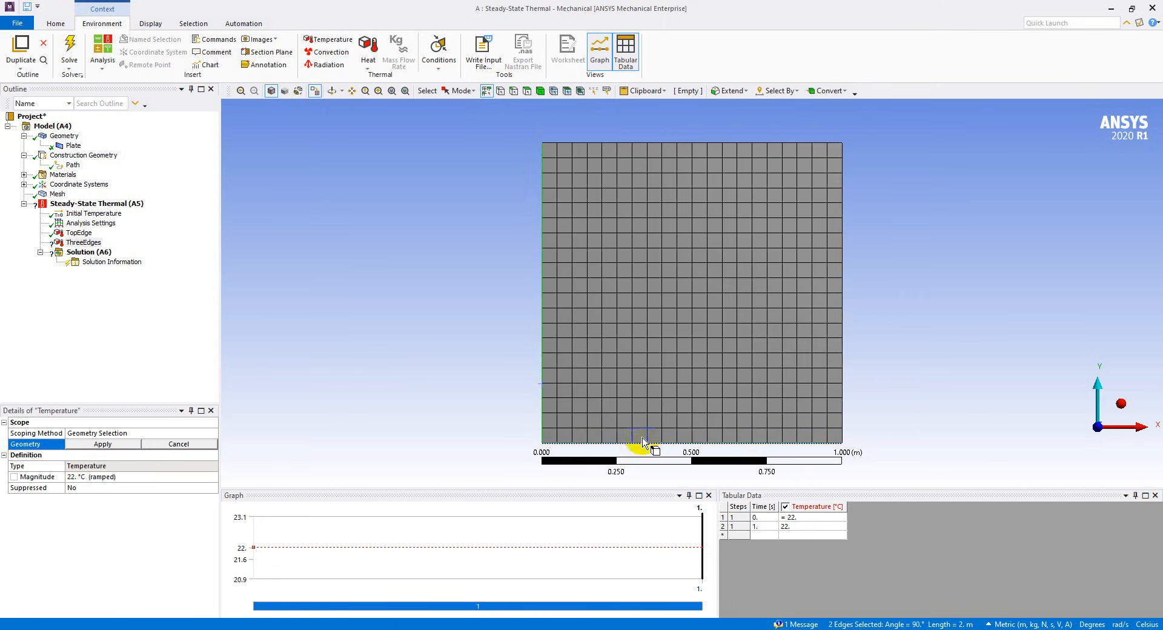
pyautogui.keyDown('ctrl'); pyautogui.click(842, 393); pyautogui.keyUp('ctrl')
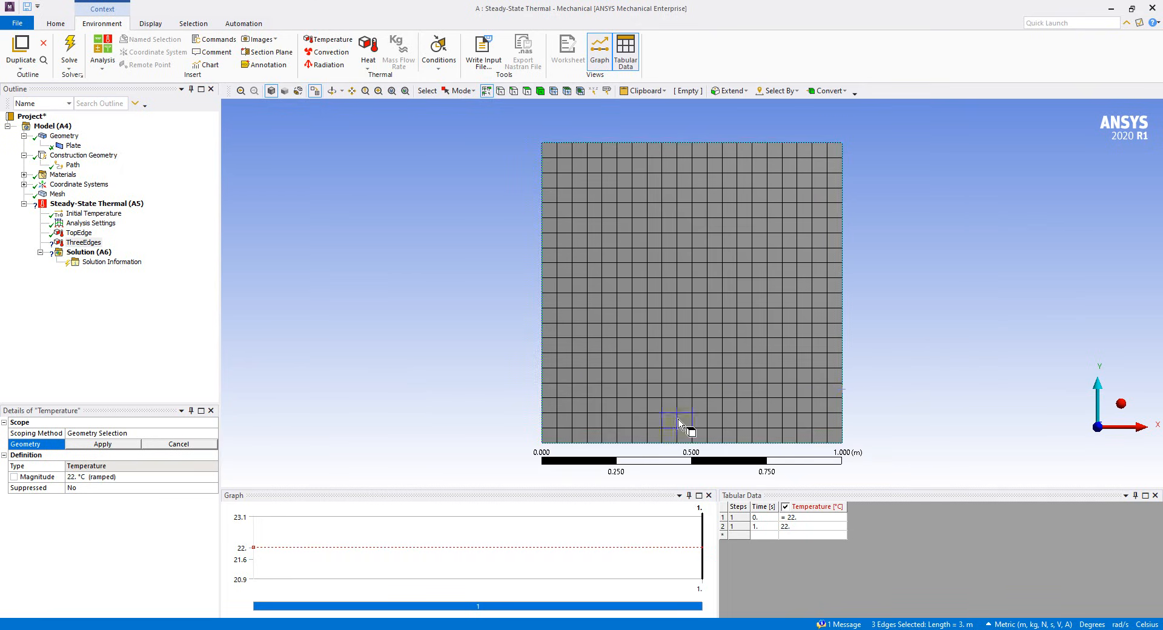
pyautogui.click(100, 445)
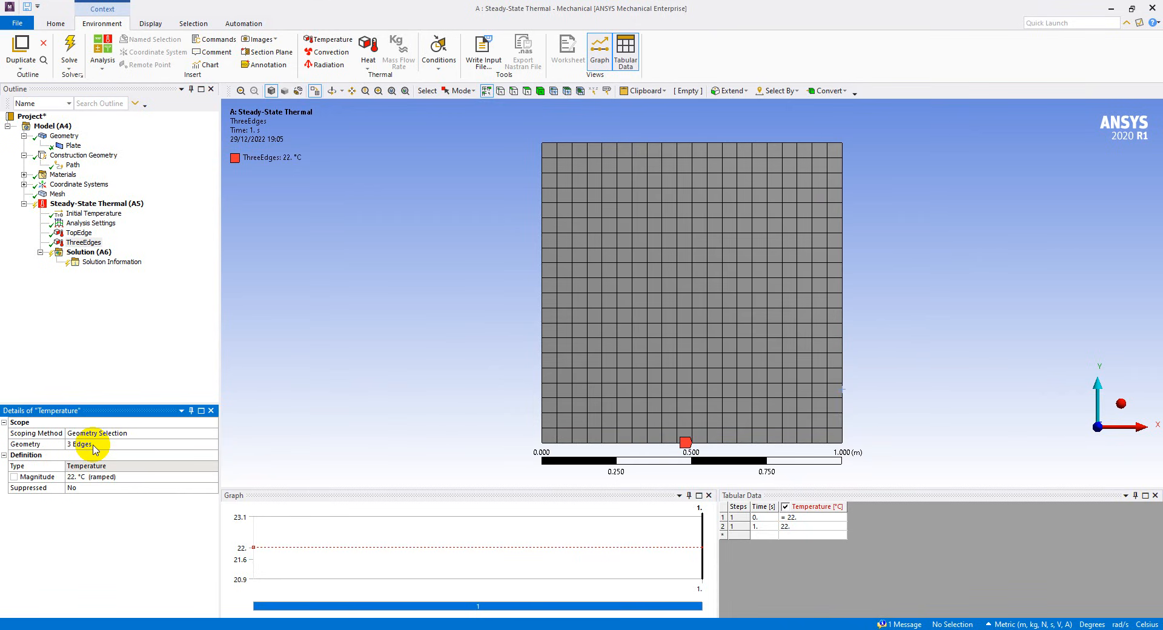
pyautogui.click(106, 477)
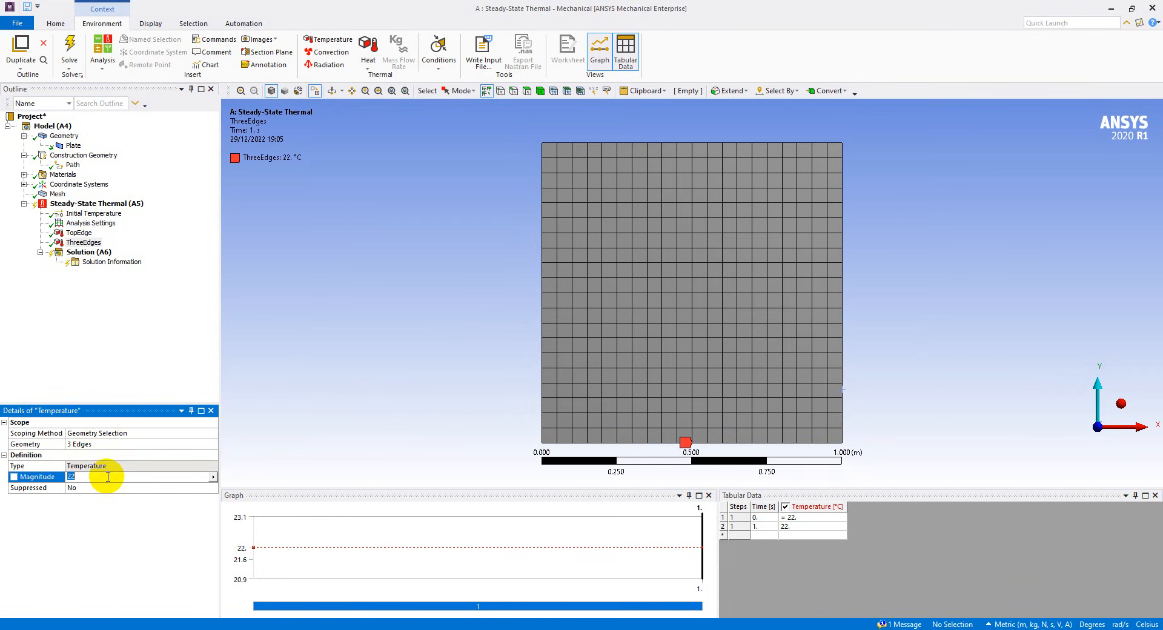
pyautogui.press('Return')
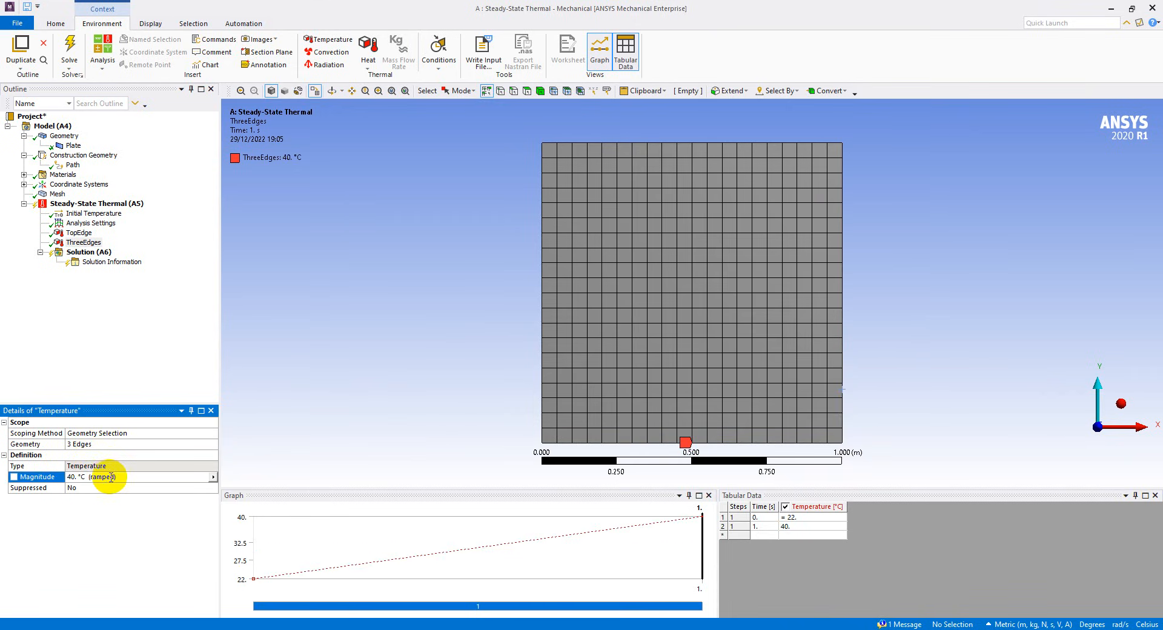
# - Review the TopEdge and ThreeEdges conditions together, and check the Solution entry on the PowerPoint slide before returning to Mechanical
pyautogui.click(77, 242)
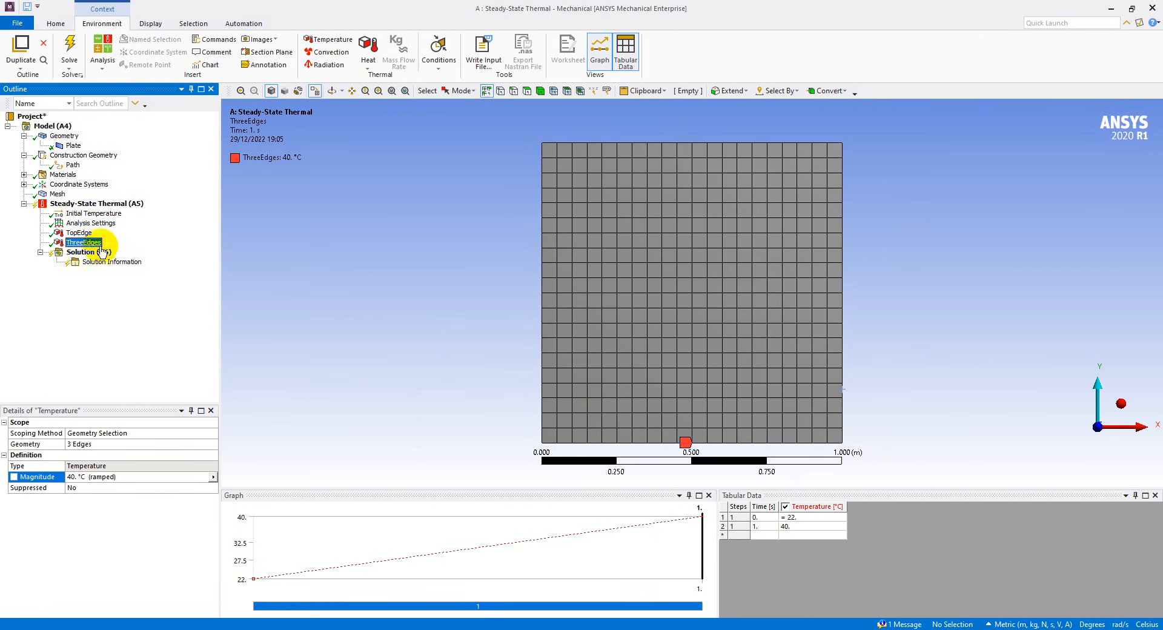
pyautogui.click(78, 234)
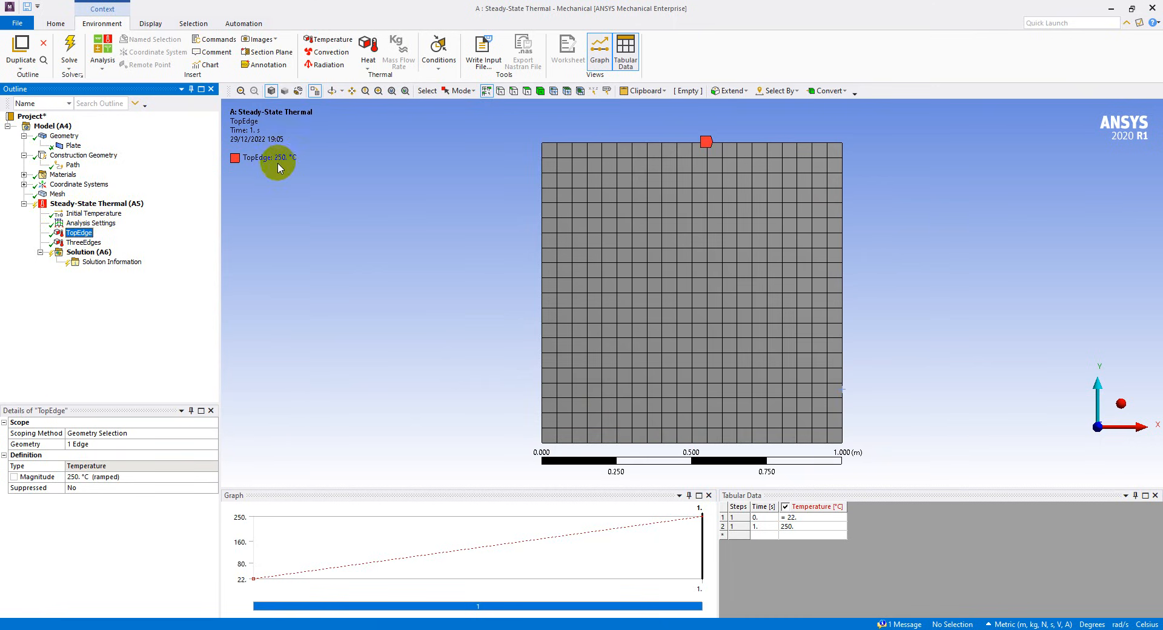
pyautogui.click(95, 245)
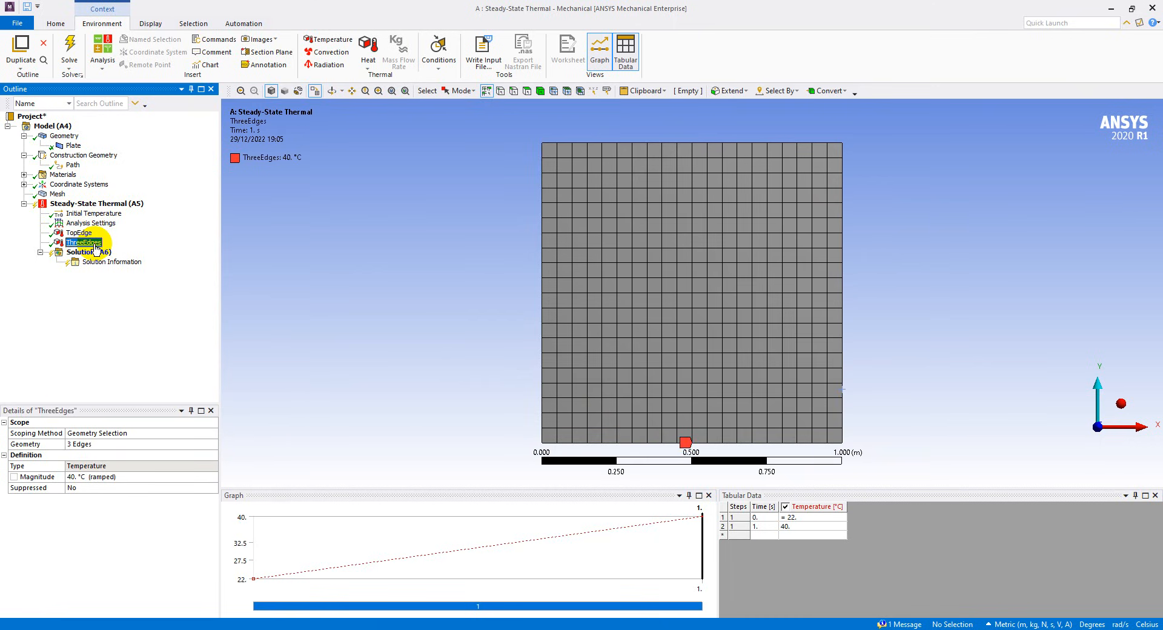
pyautogui.keyDown('ctrl'); pyautogui.click(78, 233); pyautogui.keyUp('ctrl')
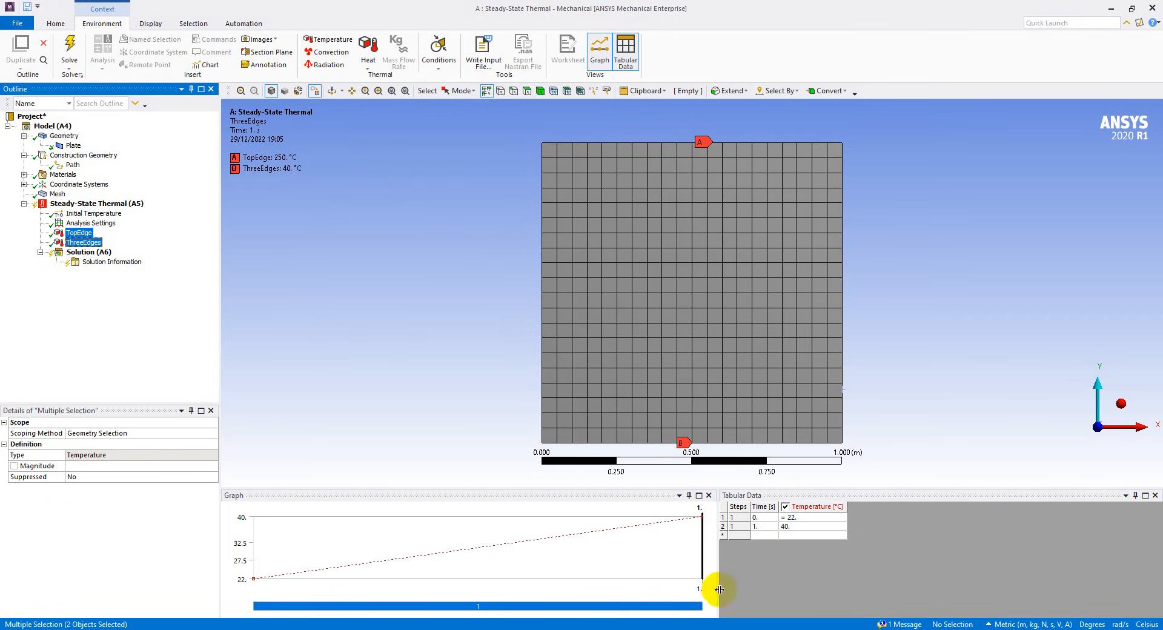
pyautogui.click(699, 629)
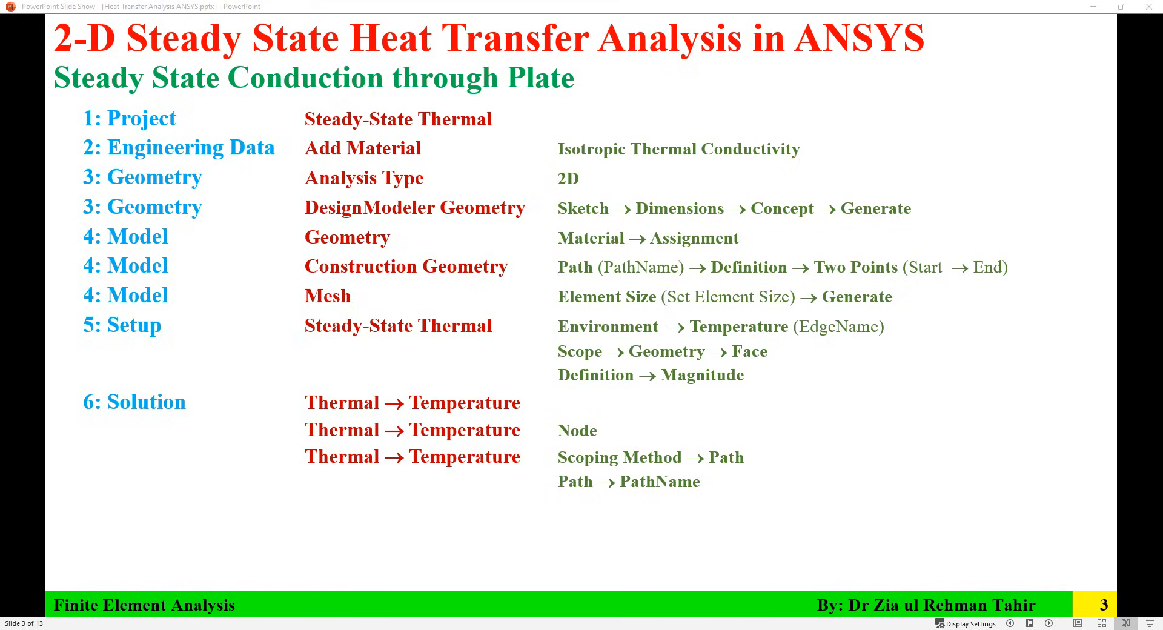
pyautogui.hotkey('alt', 'Tab')
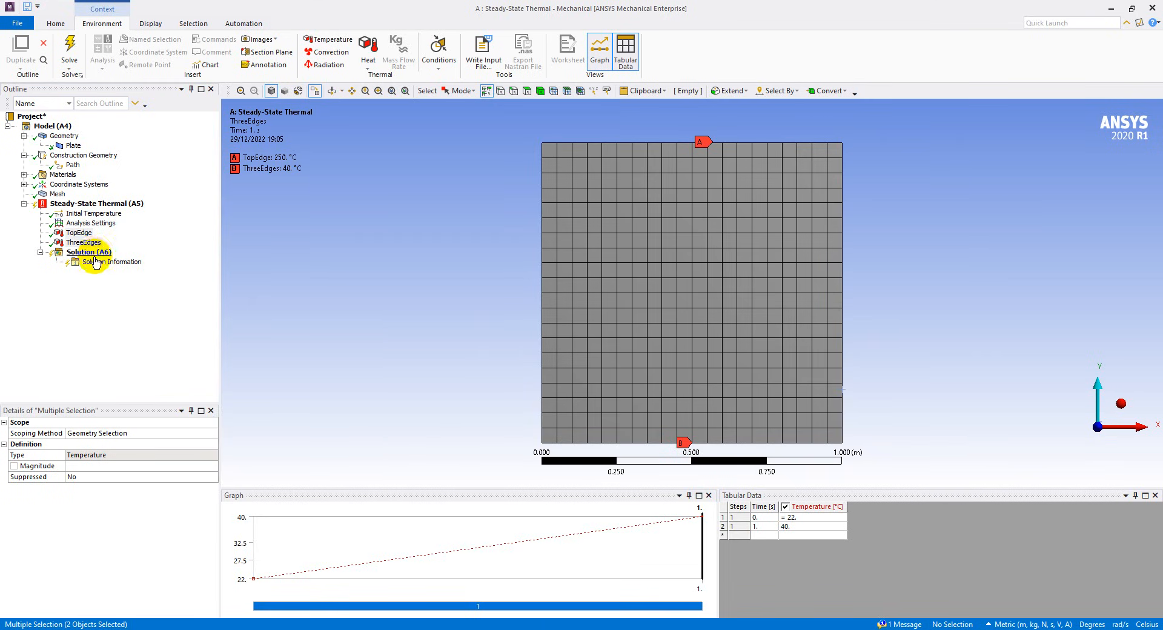
# - Insert a thermal Temperature result for the whole plate under Solution
pyautogui.click(88, 252)
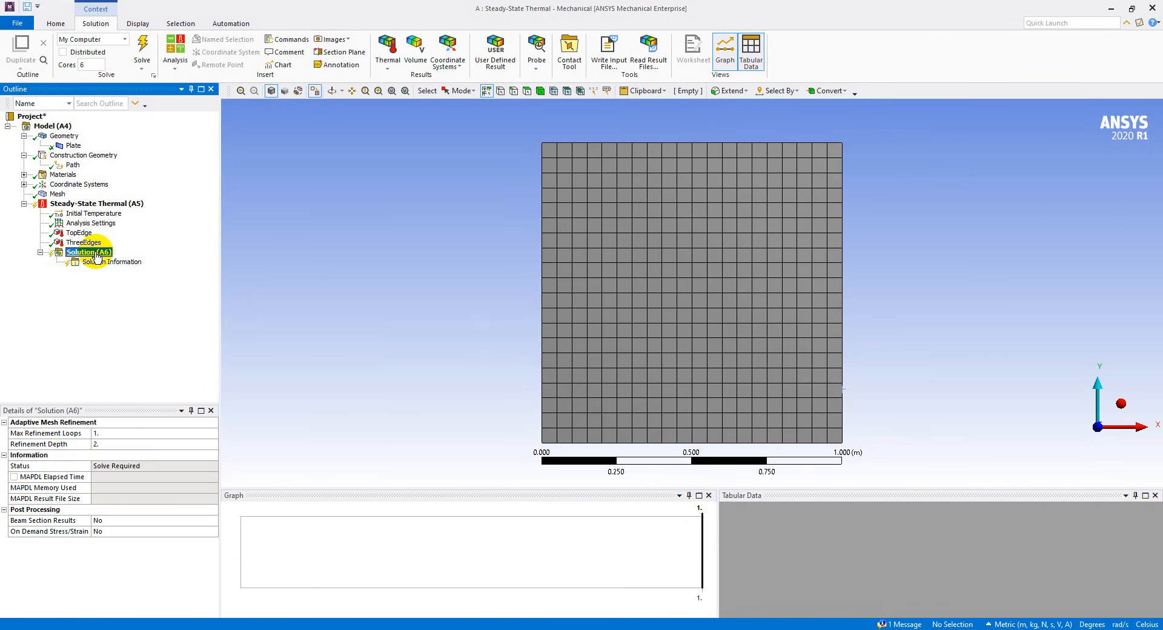
pyautogui.rightClick(96, 255)
pyautogui.moveTo(169, 260)
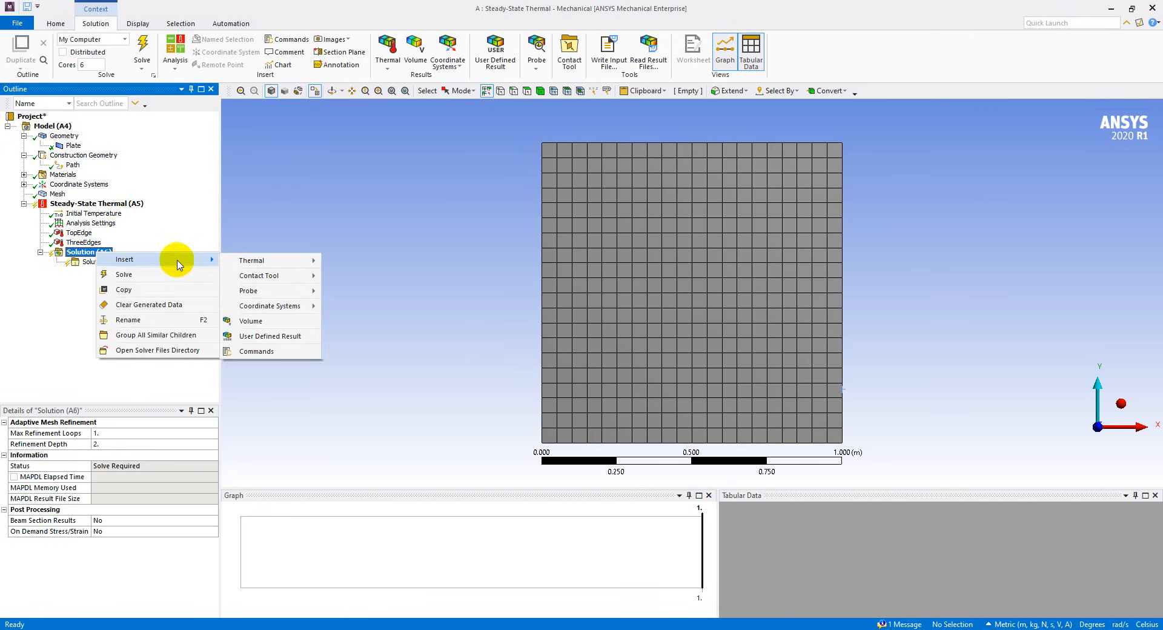
pyautogui.moveTo(248, 260)
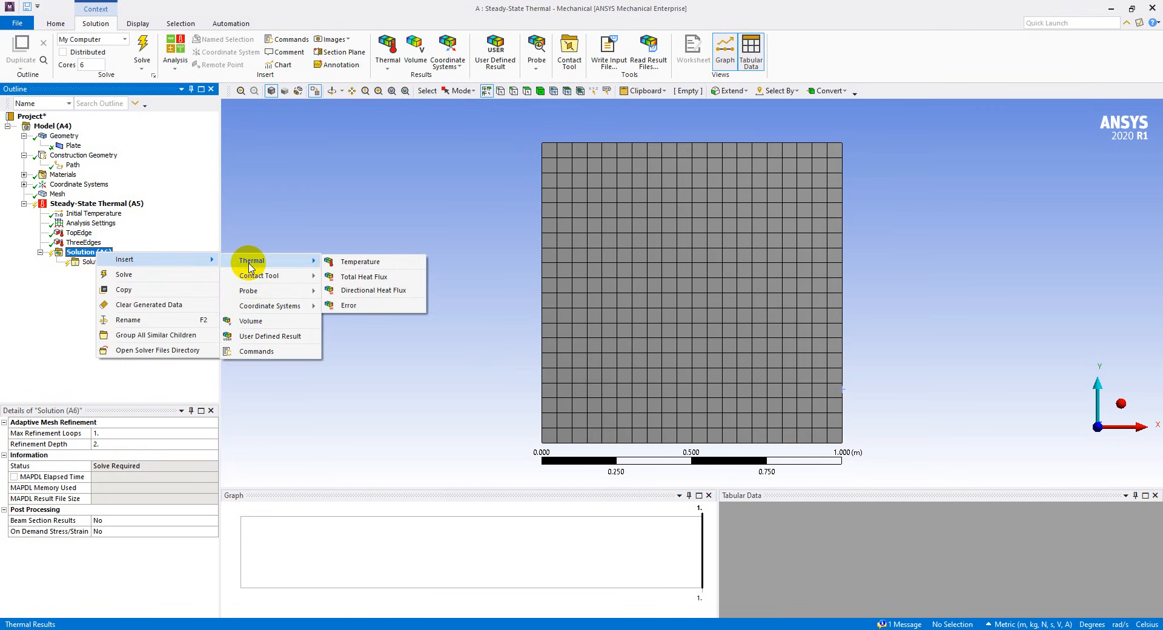
pyautogui.click(342, 261)
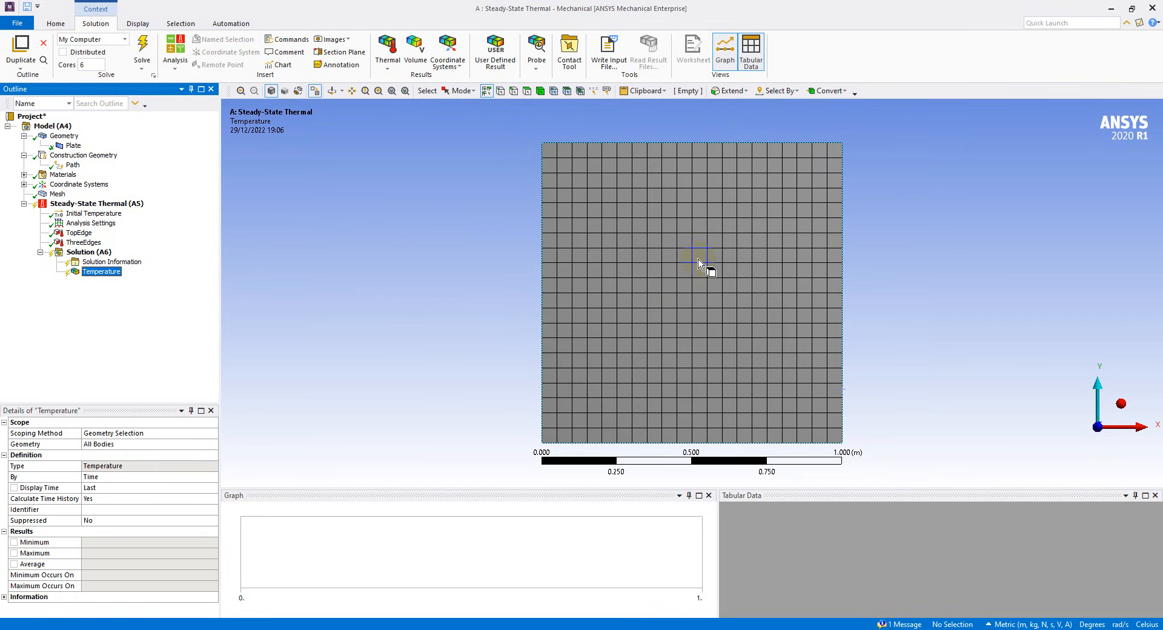
# - Insert a Temperature result scoped to the mesh node at the plate's centre and rename it Center
pyautogui.click(553, 92)
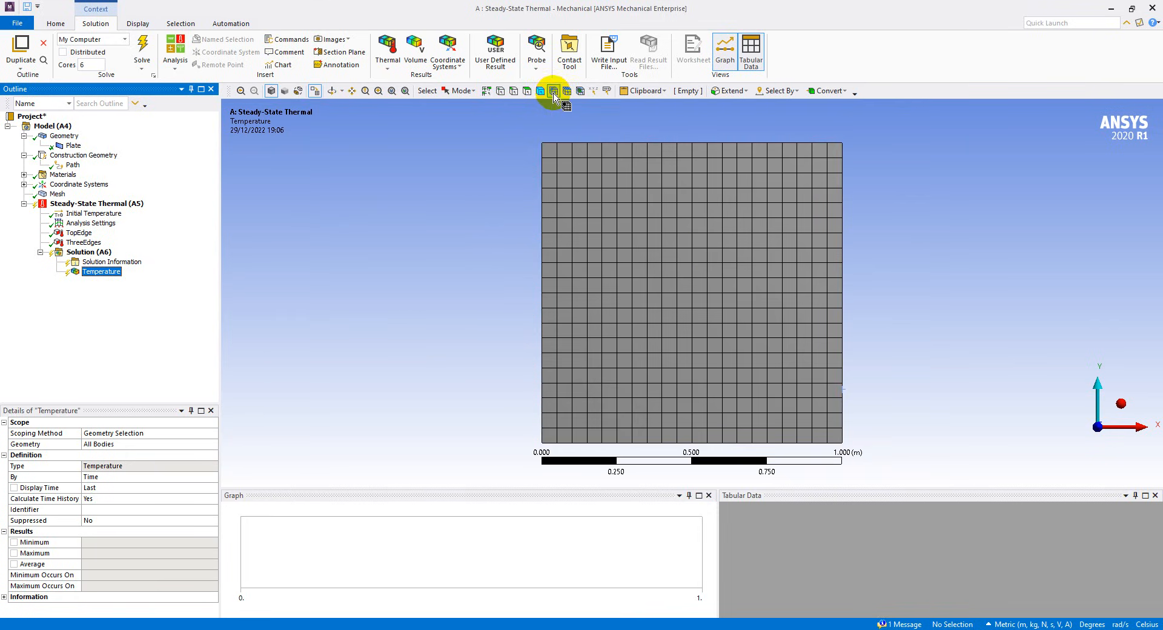
pyautogui.click(693, 295)
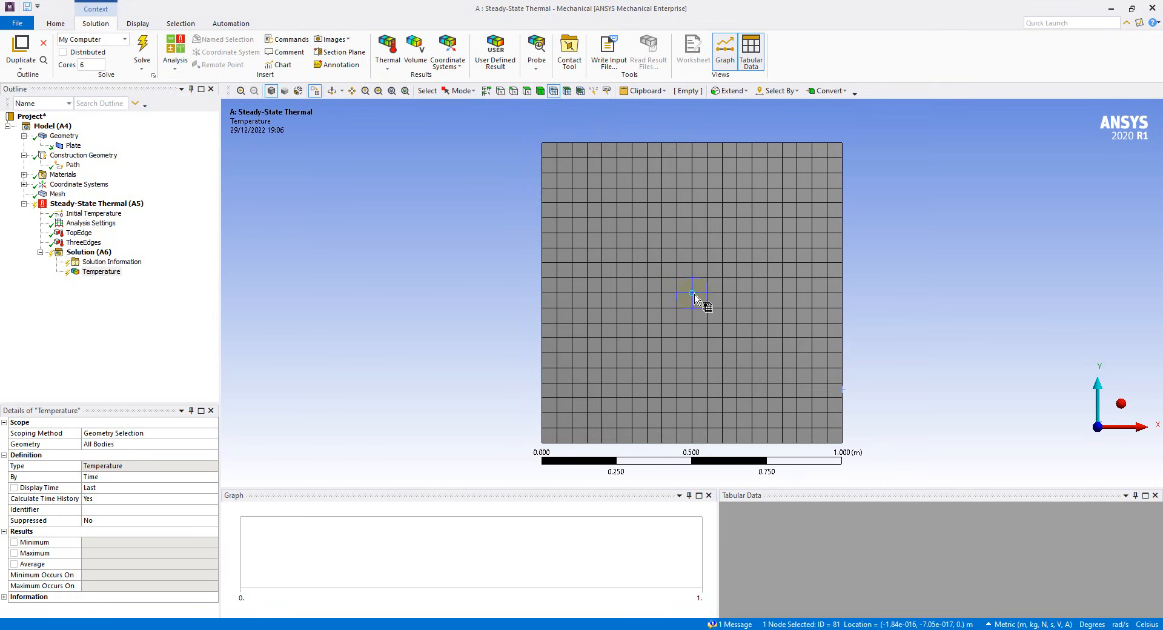
pyautogui.click(823, 624)
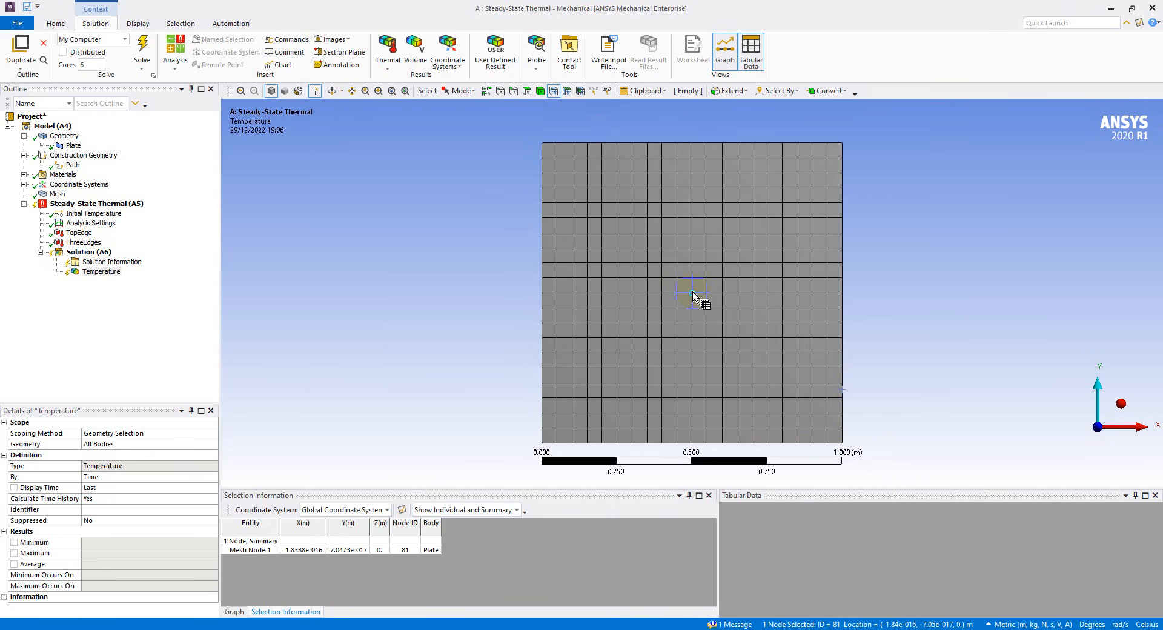
pyautogui.click(386, 54)
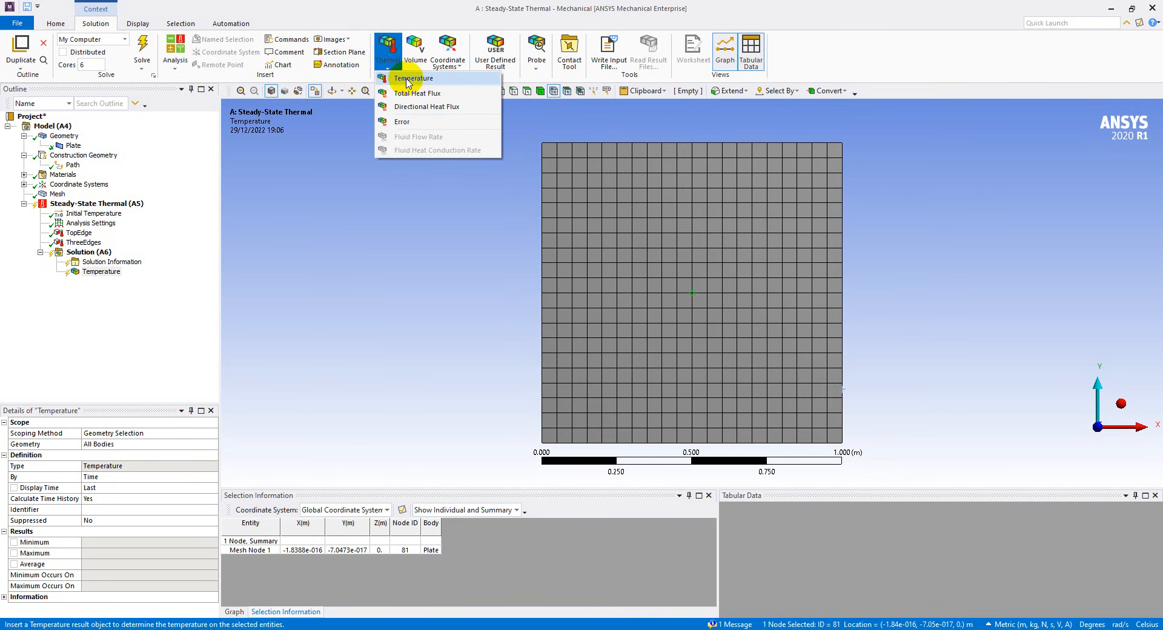
pyautogui.click(407, 79)
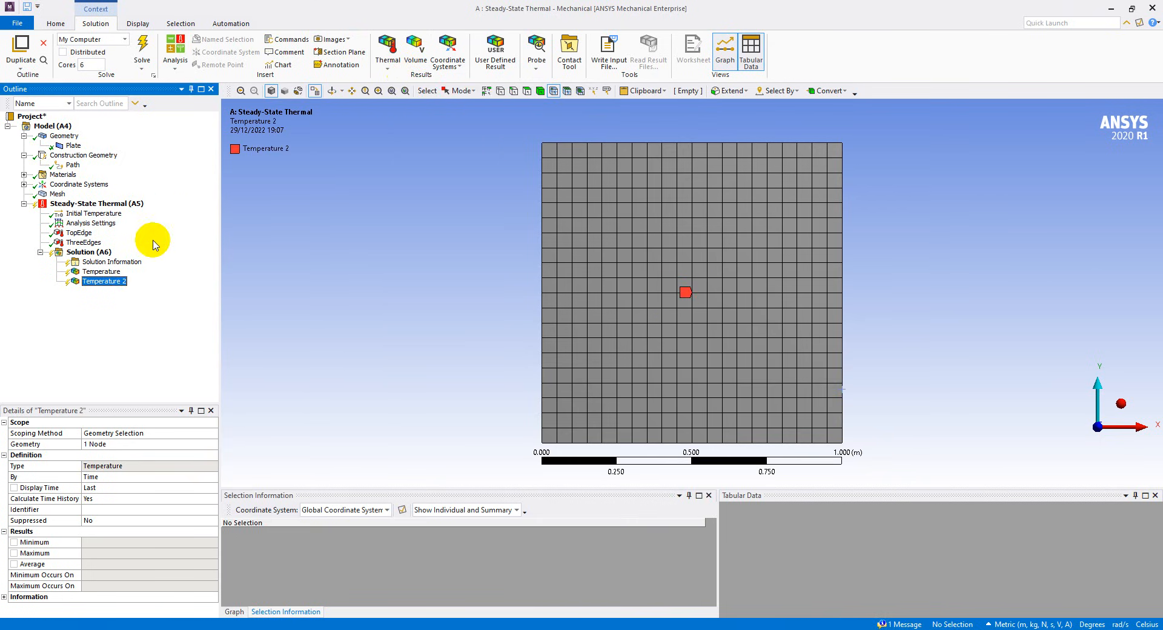
pyautogui.rightClick(111, 284)
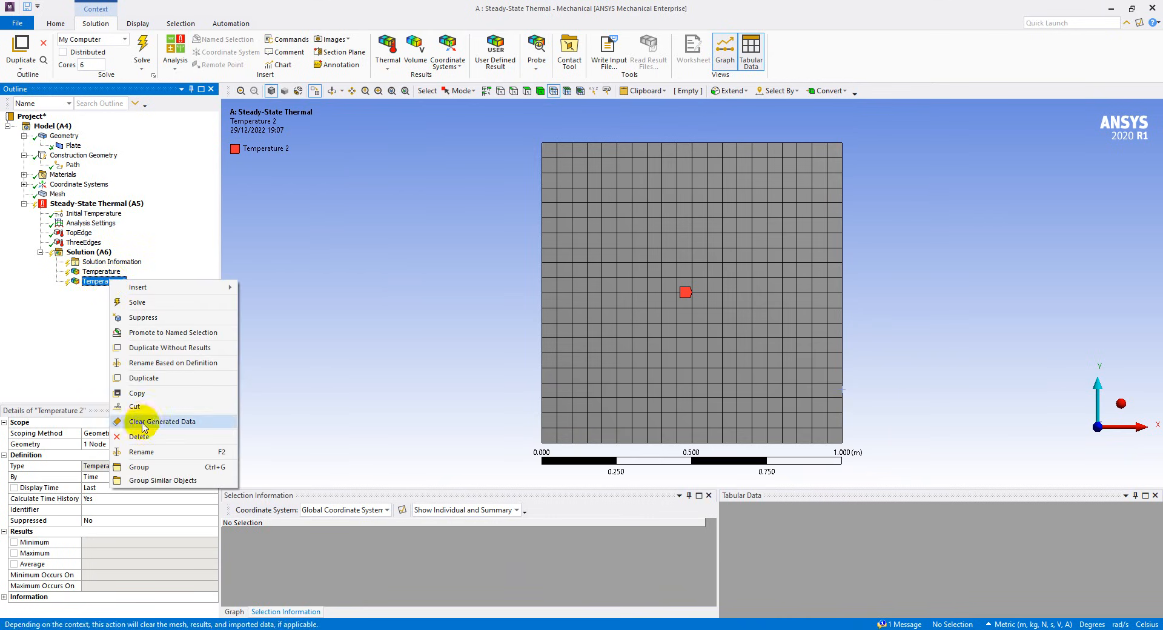
pyautogui.click(163, 452)
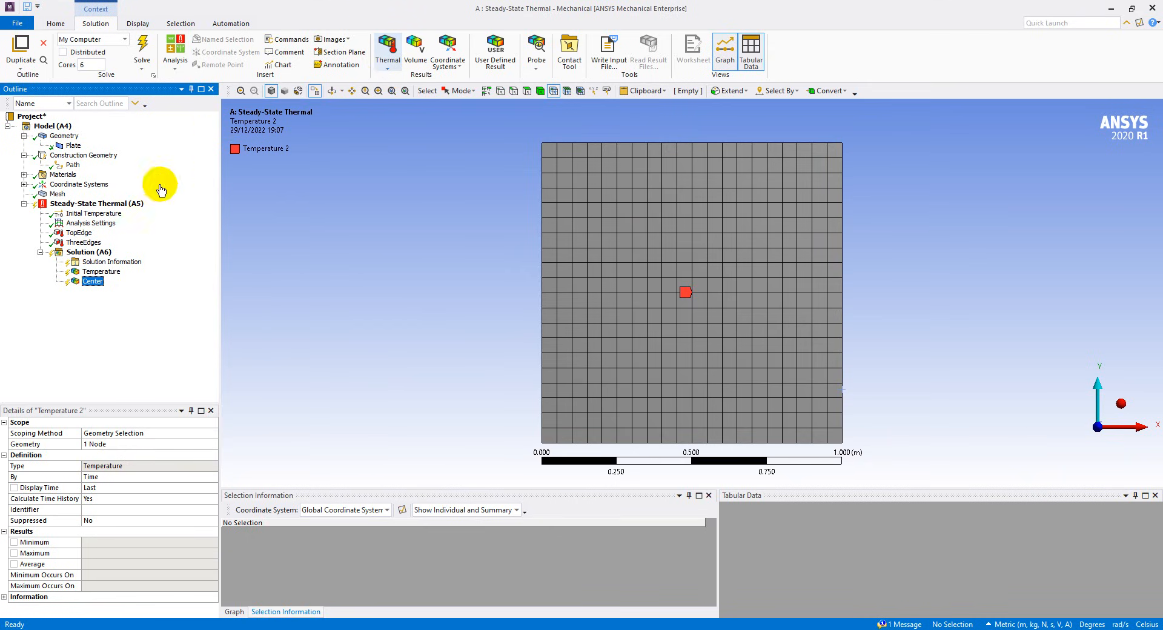
# - Add another Temperature result to the Solution and rename it Path
pyautogui.click(88, 252)
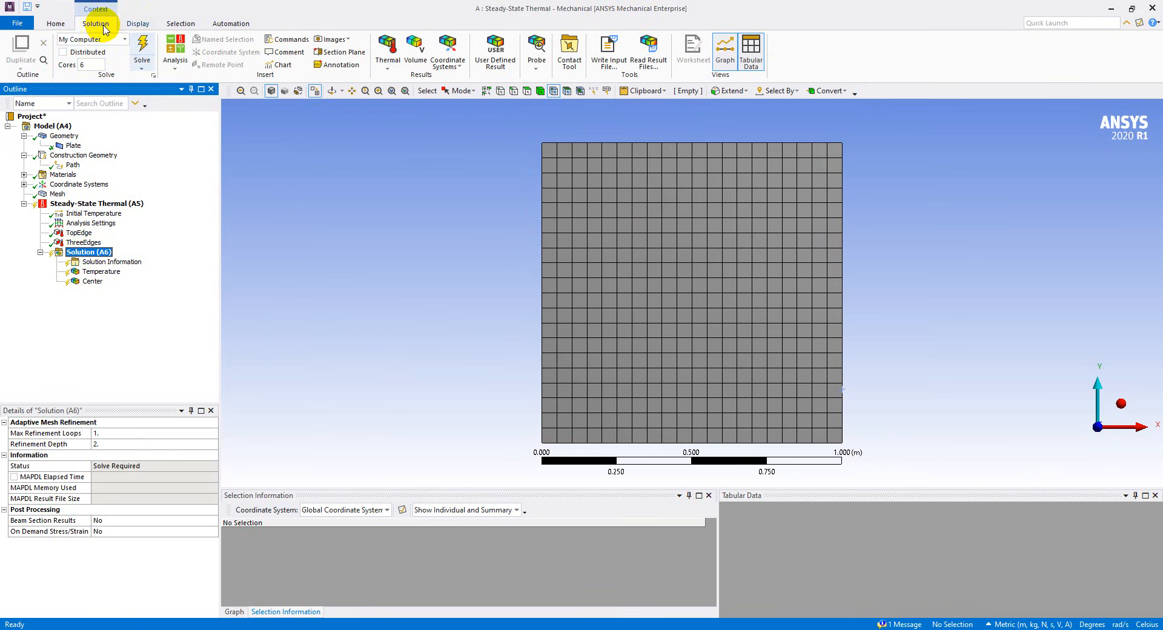
pyautogui.click(388, 74)
pyautogui.click(418, 77)
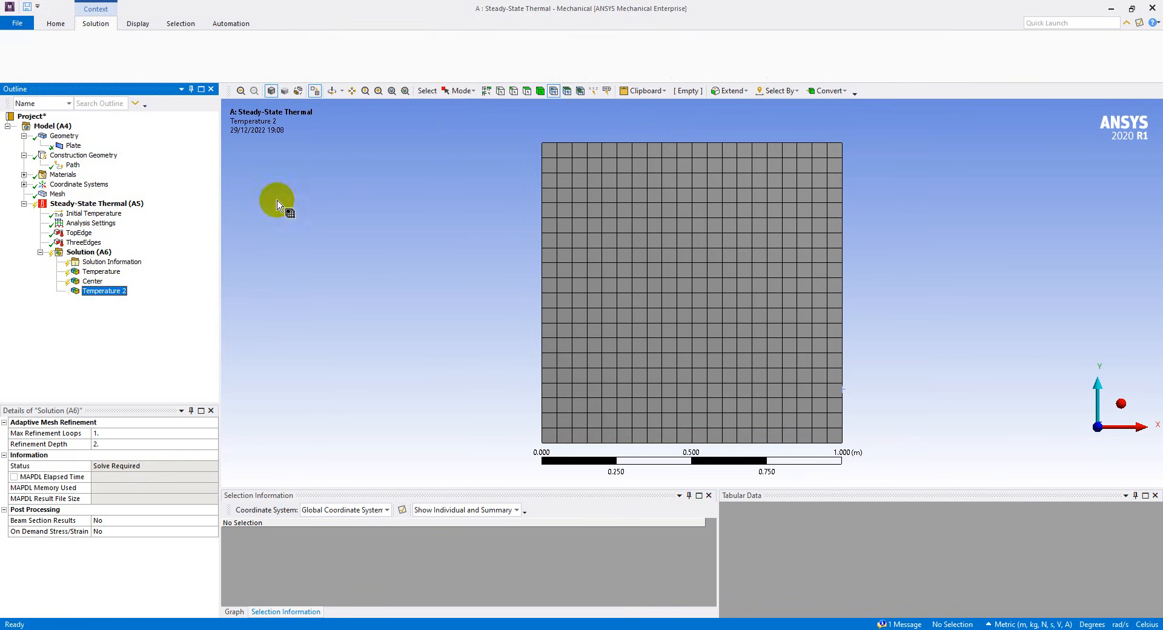
pyautogui.click(109, 292)
pyautogui.rightClick(115, 297)
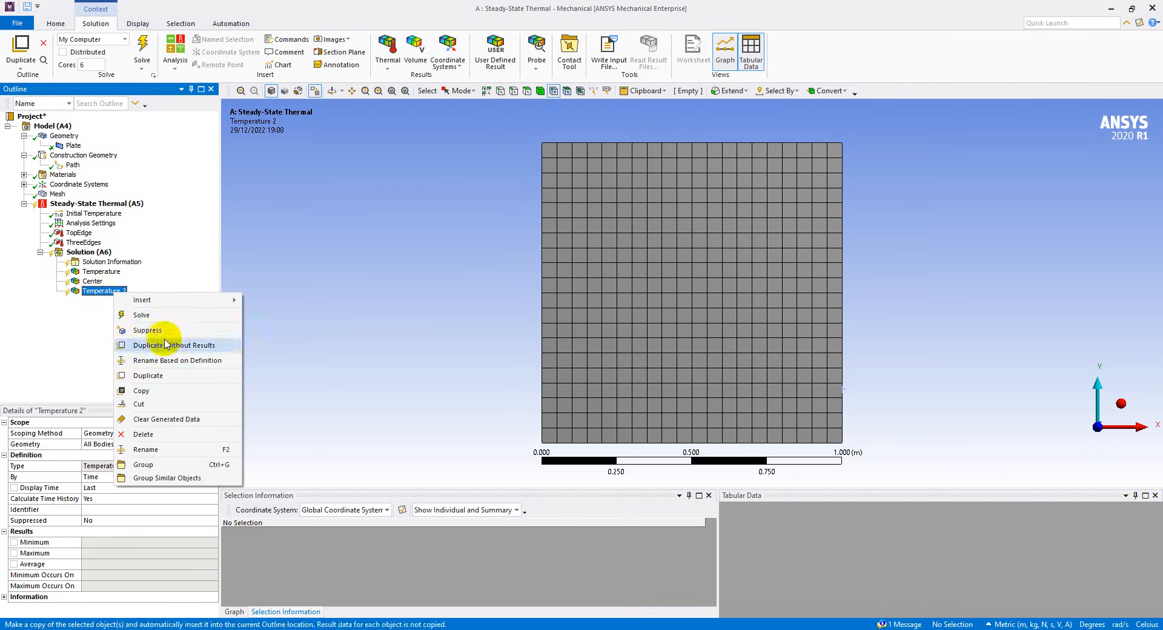
pyautogui.click(172, 449)
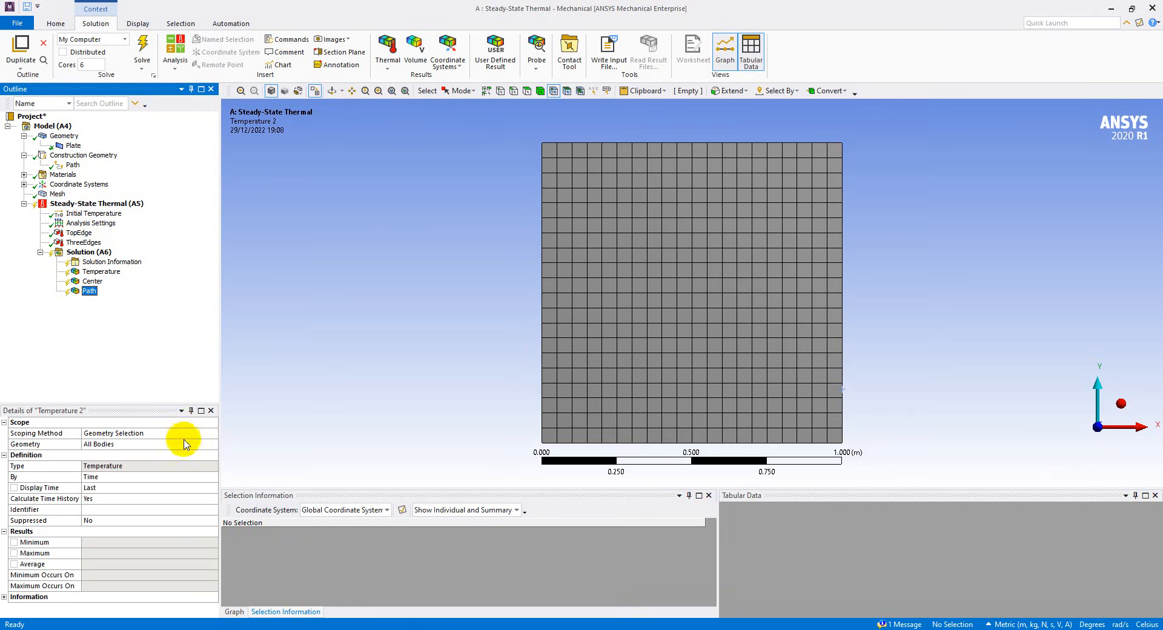
# - Scope the Path temperature result by the Path method and assign it the vertical construction path through the plate
pyautogui.click(174, 433)
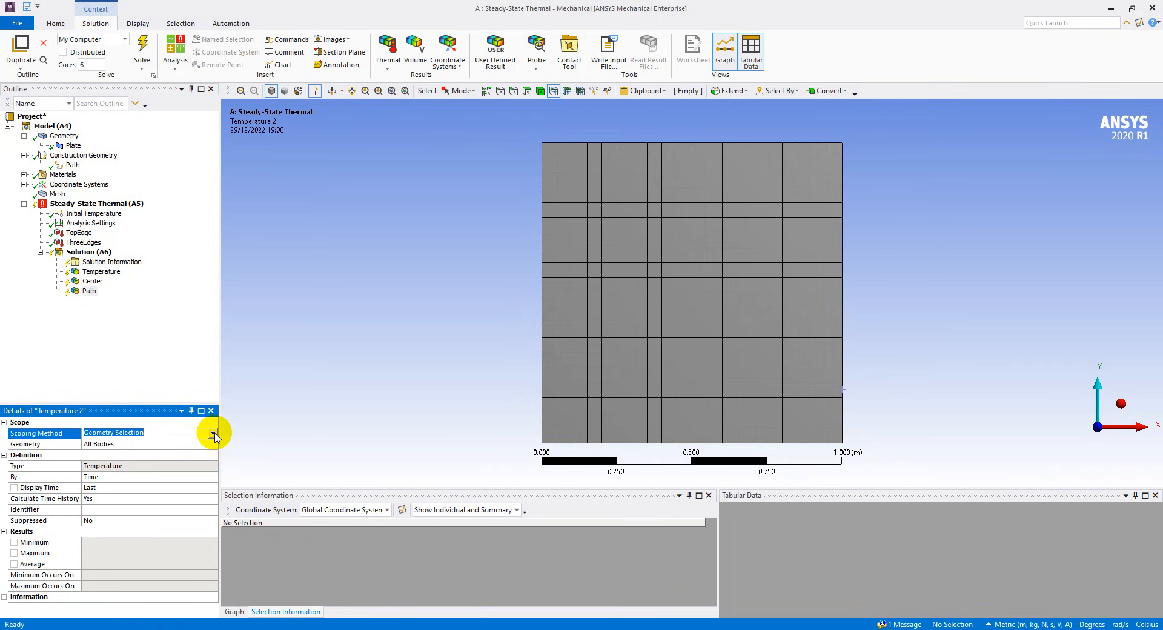
pyautogui.click(214, 433)
pyautogui.click(176, 460)
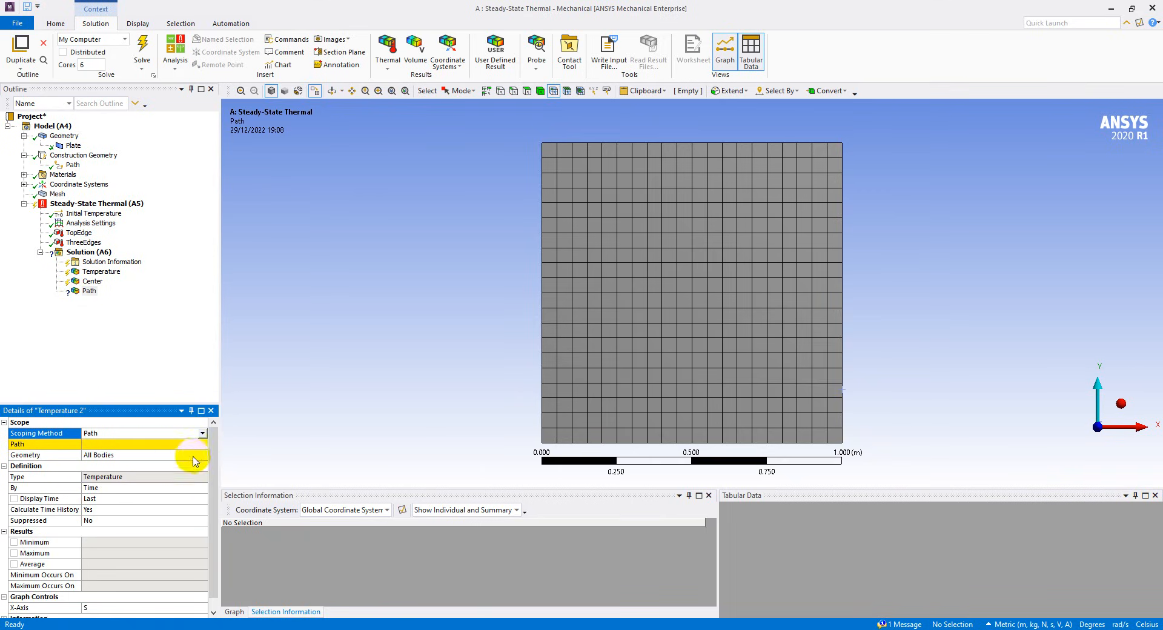
pyautogui.click(203, 444)
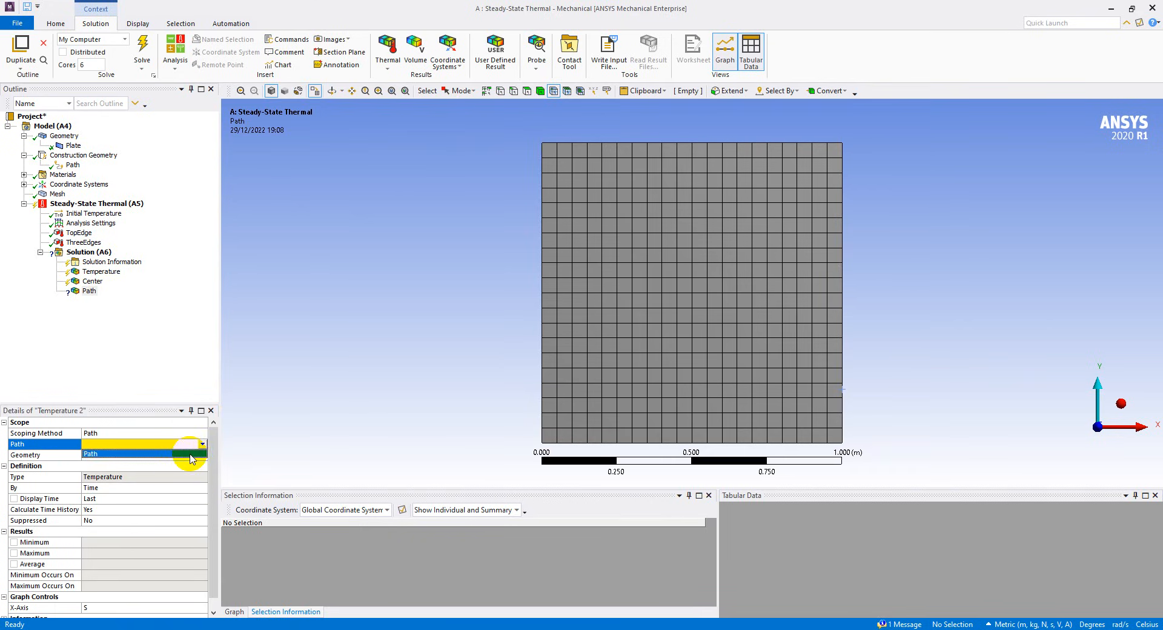
pyautogui.click(189, 454)
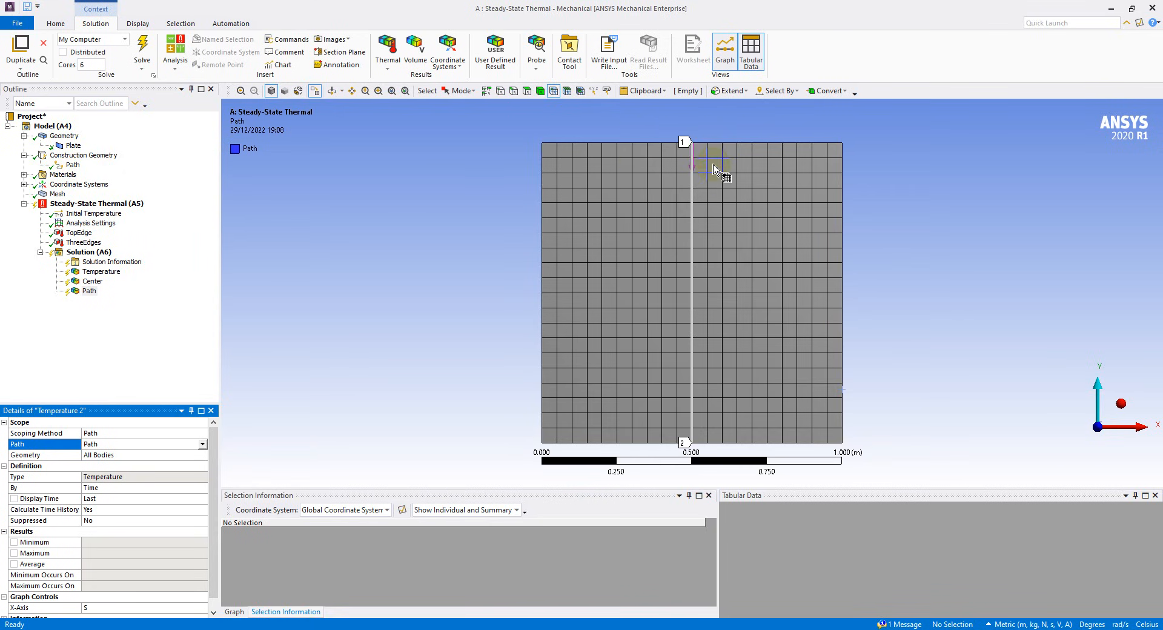
pyautogui.click(154, 369)
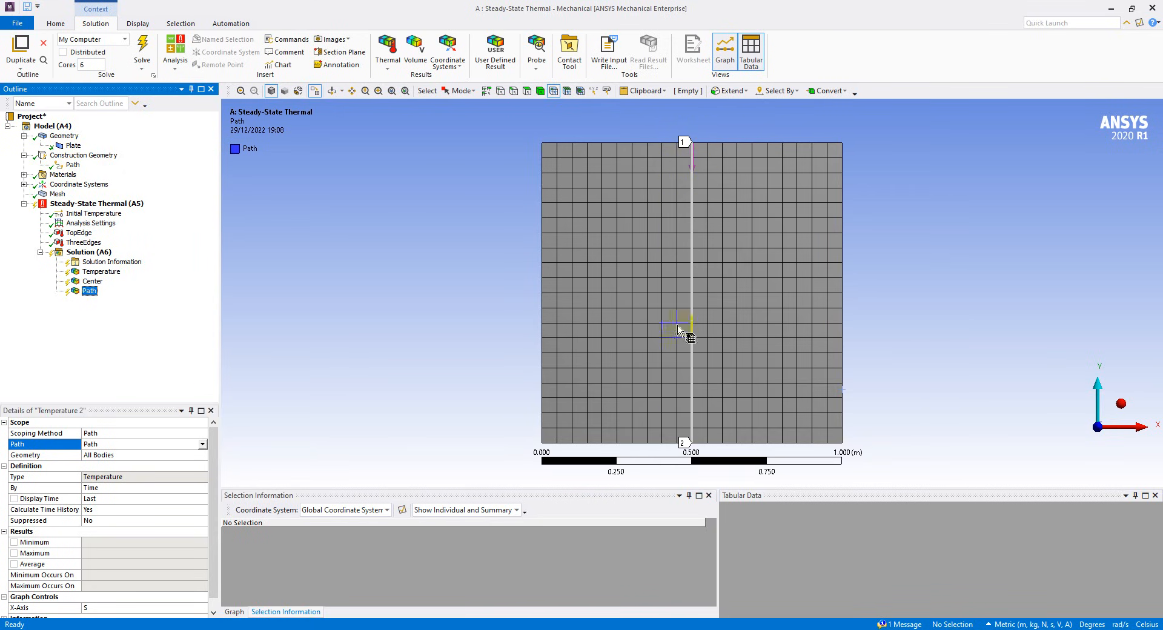
# - Review the scoping of the Center, Temperature and Path results, and reveal the Solve entry on the PowerPoint slide before returning to Mechanical
pyautogui.click(92, 281)
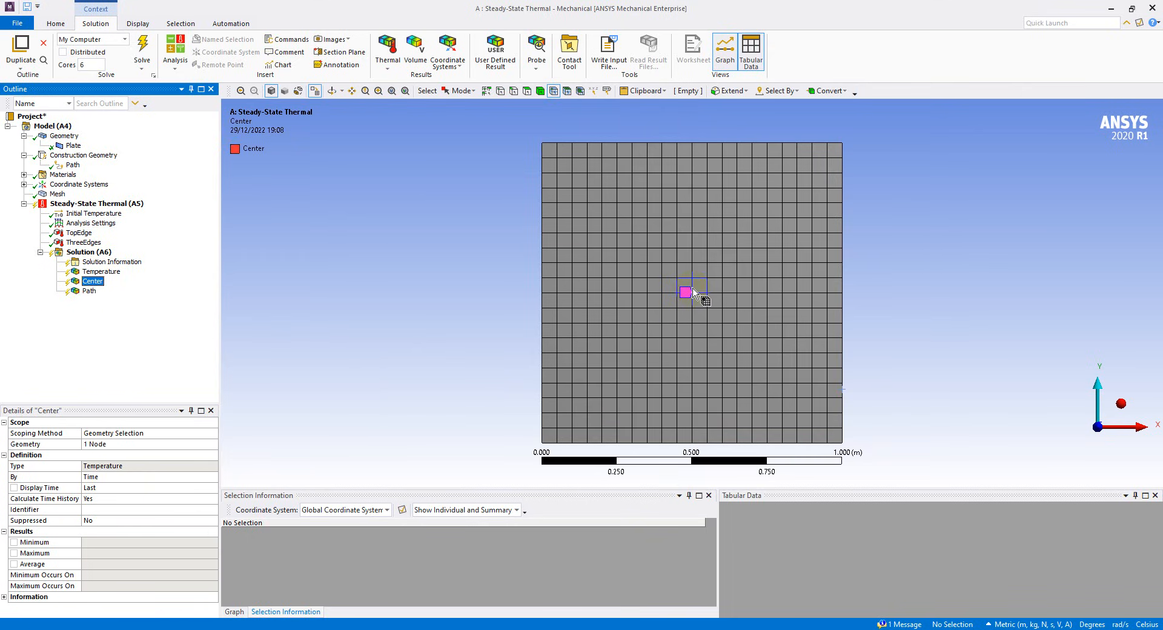
pyautogui.click(105, 273)
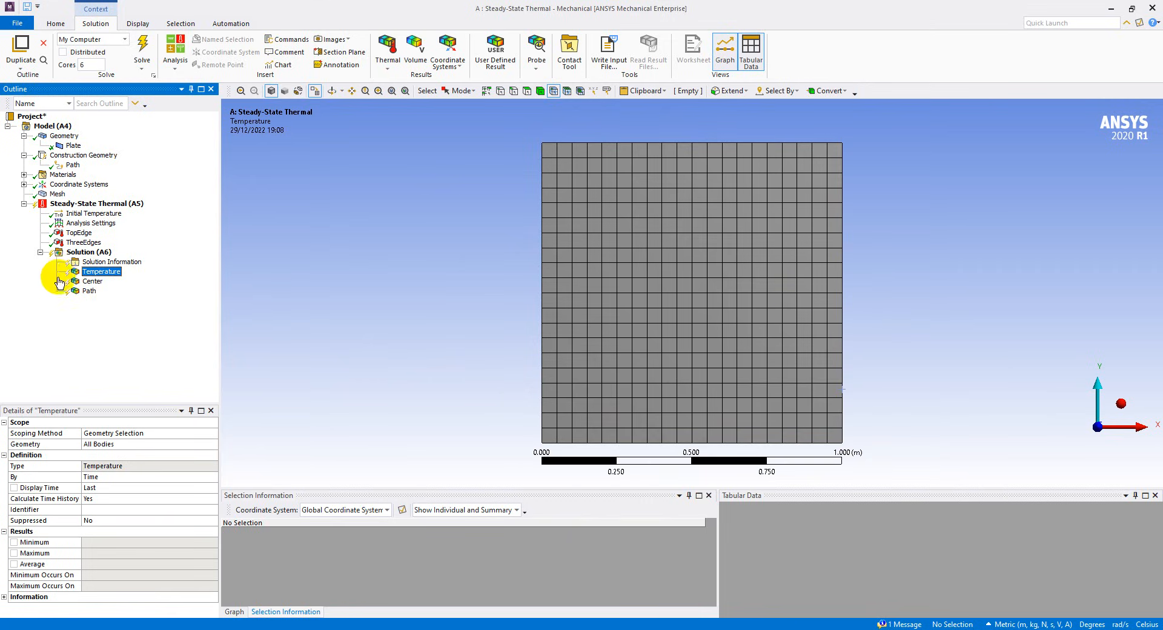
pyautogui.click(91, 281)
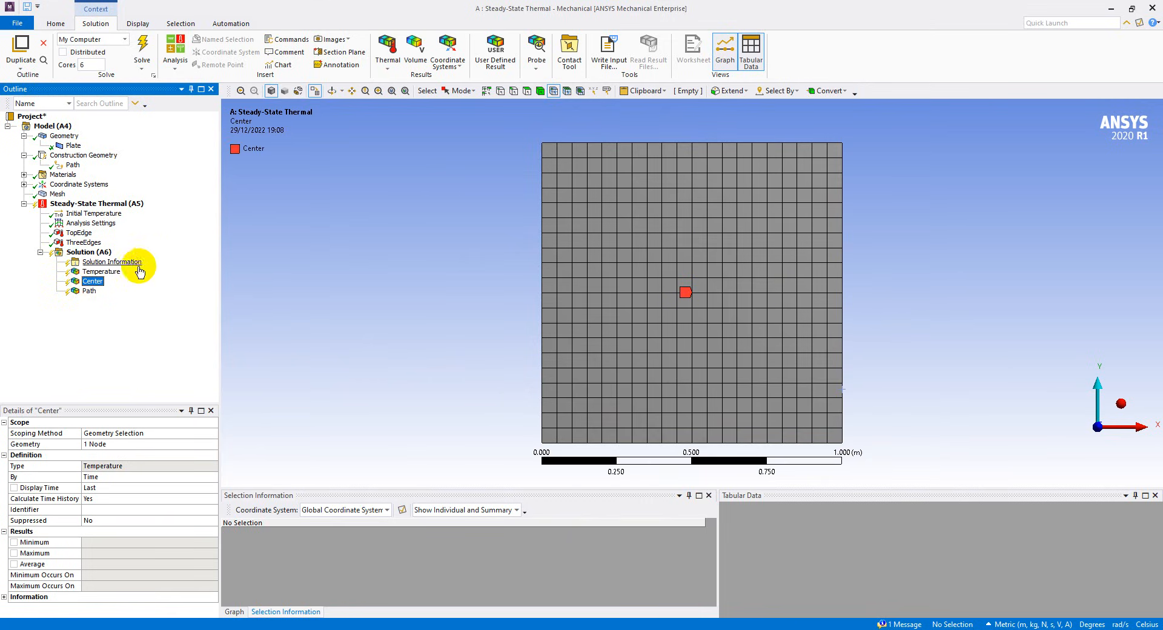
pyautogui.click(91, 291)
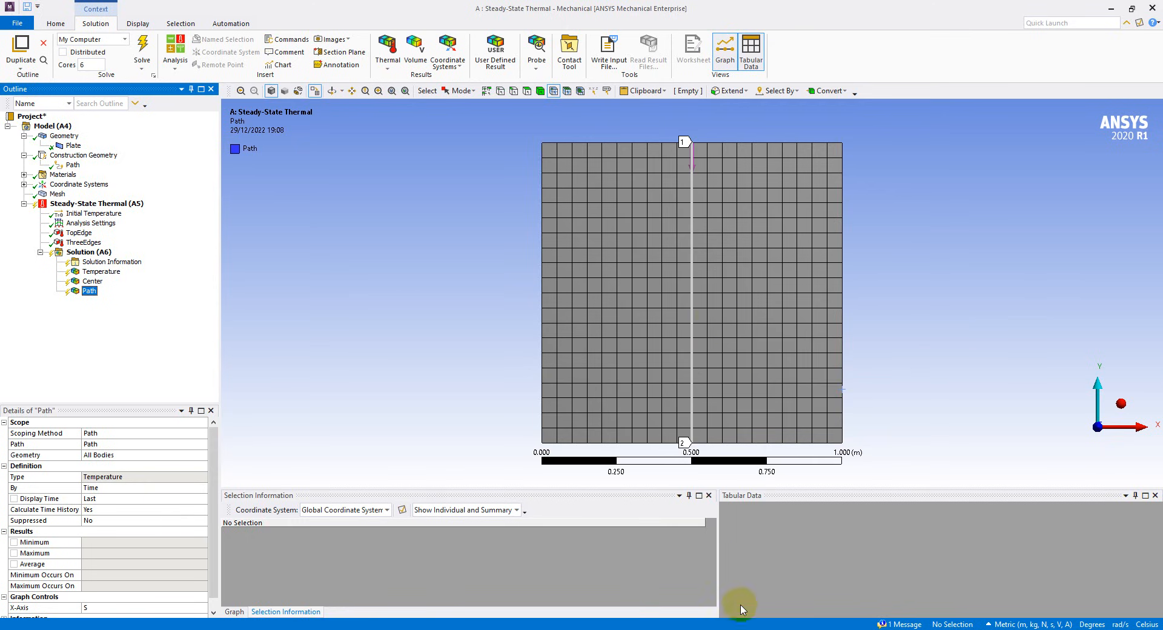
pyautogui.click(727, 629)
pyautogui.click(500, 438)
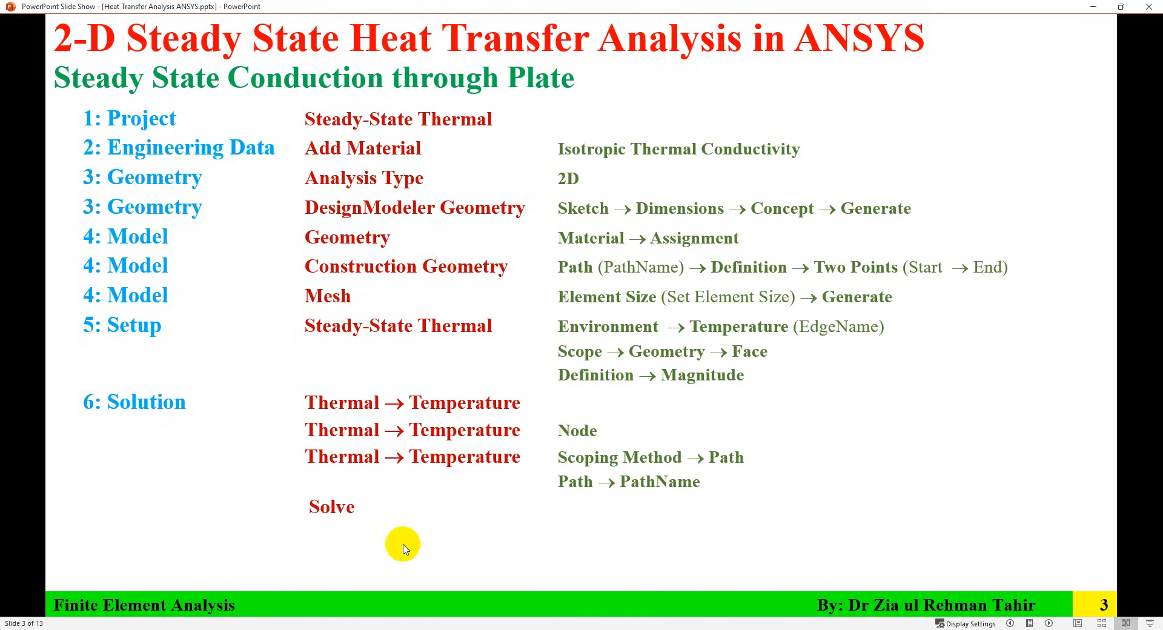
pyautogui.click(805, 629)
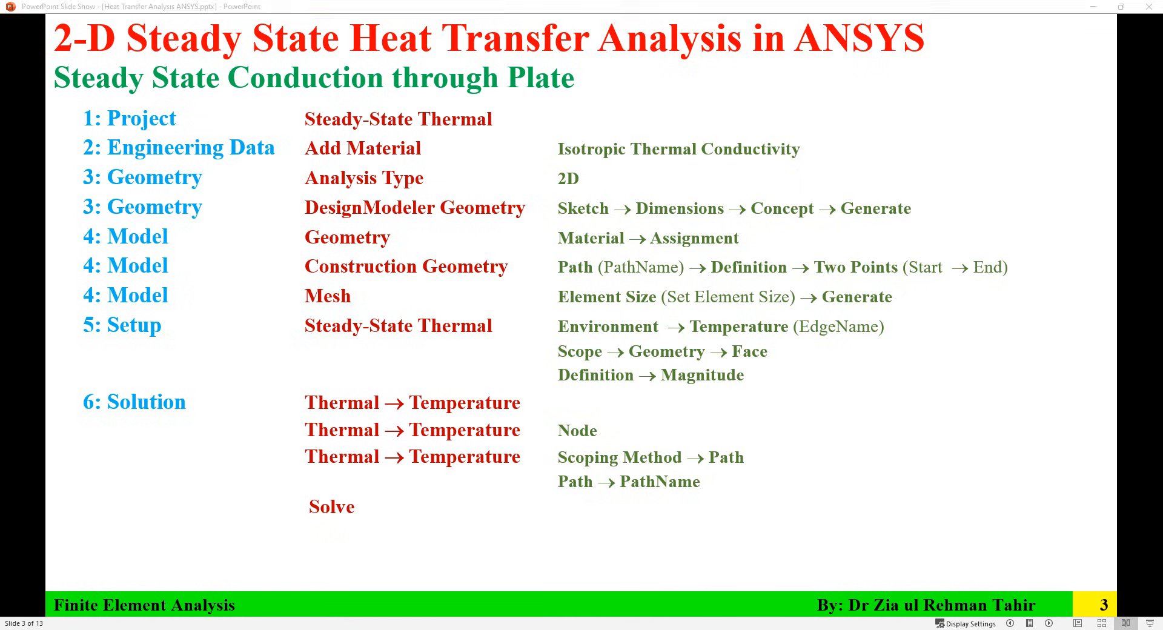
# - Solve the steady-state thermal analysis for the plate's temperature results
pyautogui.click(105, 252)
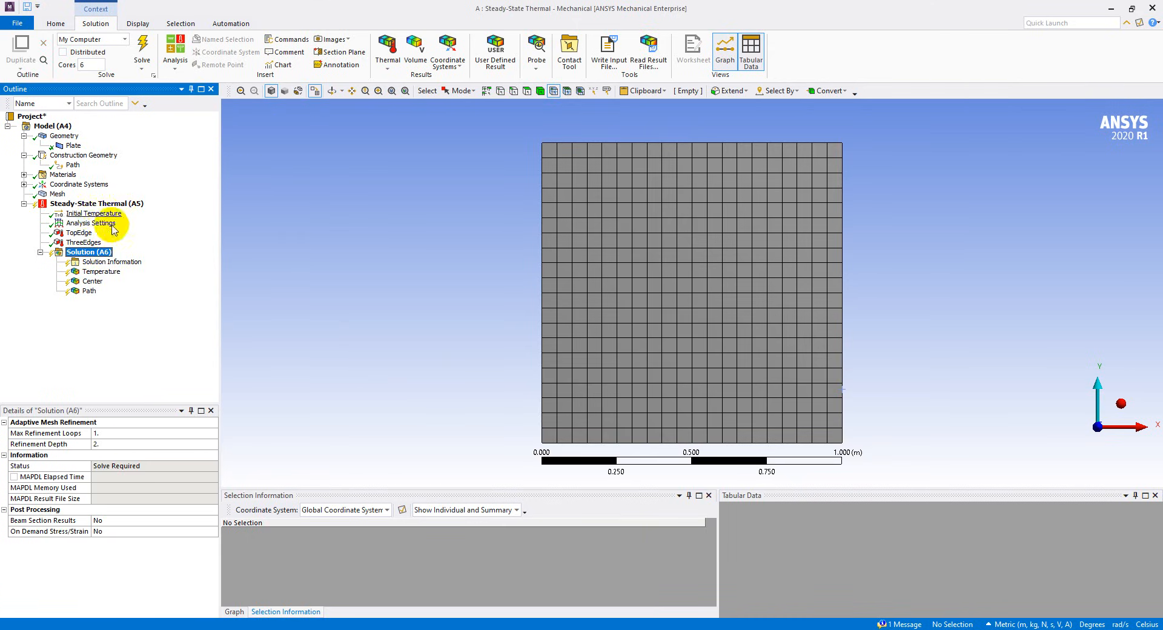
pyautogui.rightClick(105, 255)
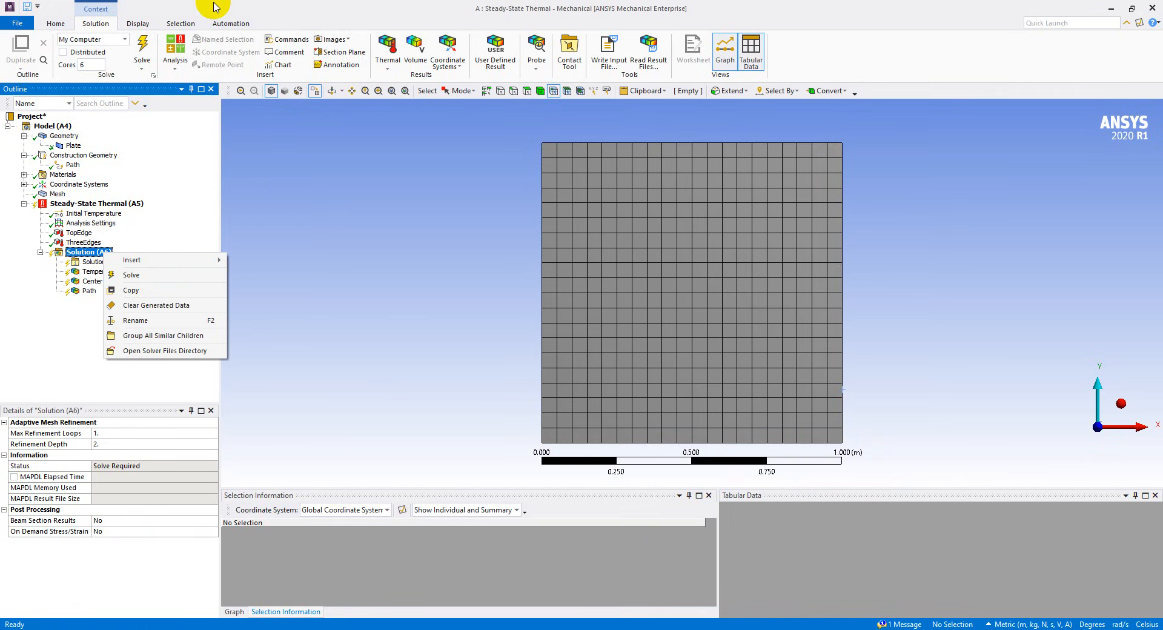
pyautogui.click(161, 11)
pyautogui.click(144, 46)
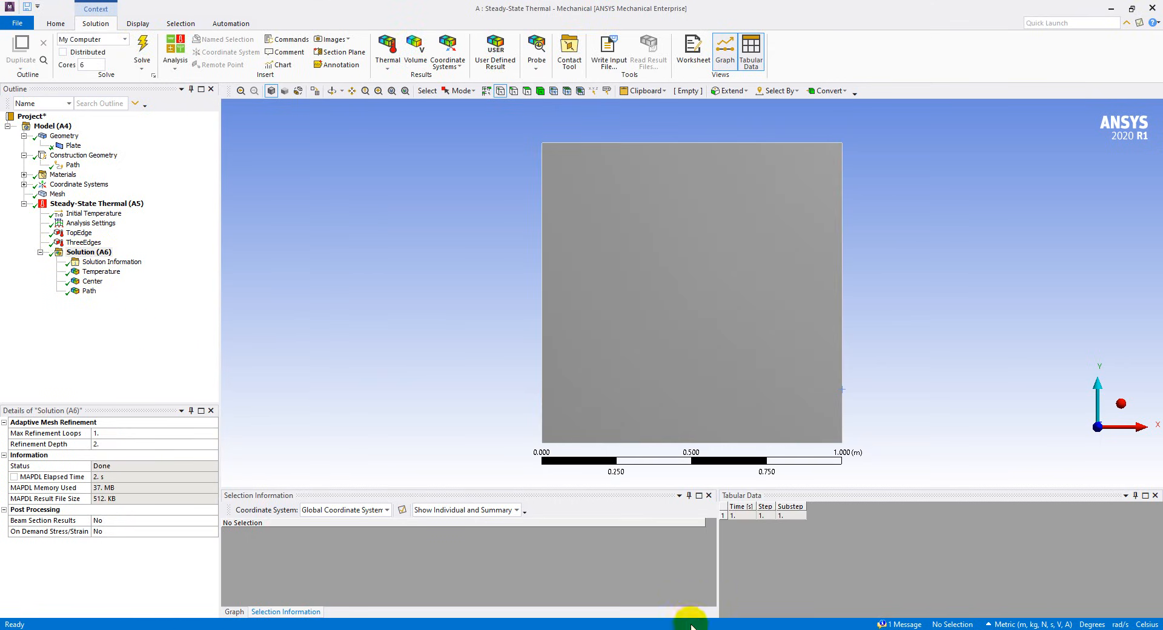
# - Reveal the Results entries on the PowerPoint slide, and examine the solved Temperature contour and Center result in Mechanical
pyautogui.hotkey('alt', 'Tab')
pyautogui.click(527, 484)
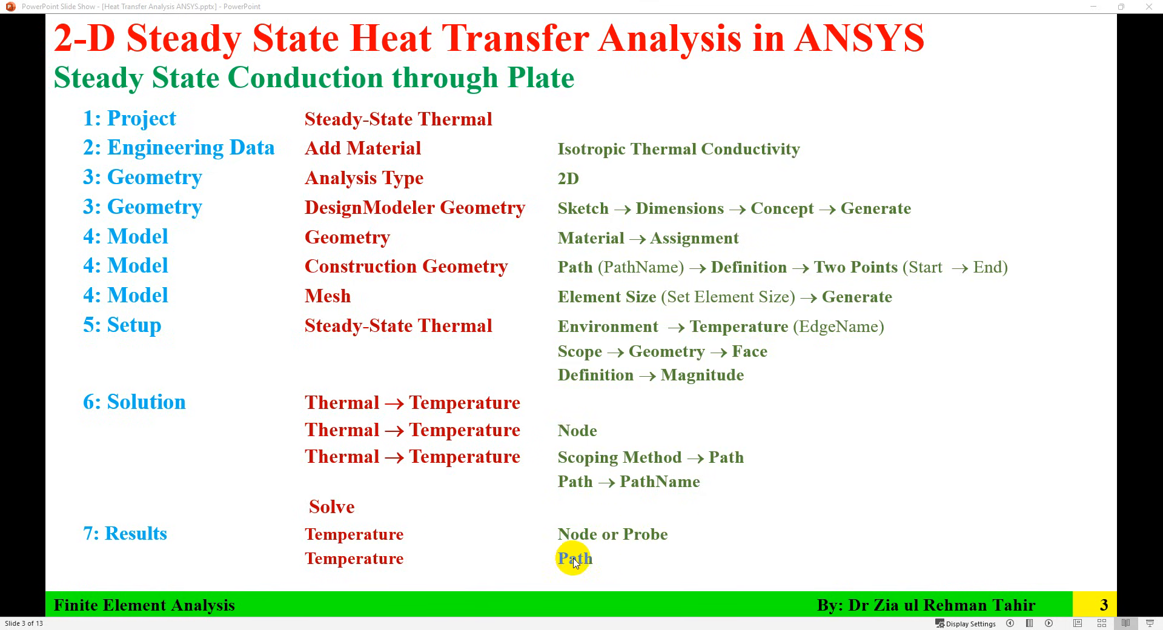
pyautogui.hotkey('alt', 'Tab')
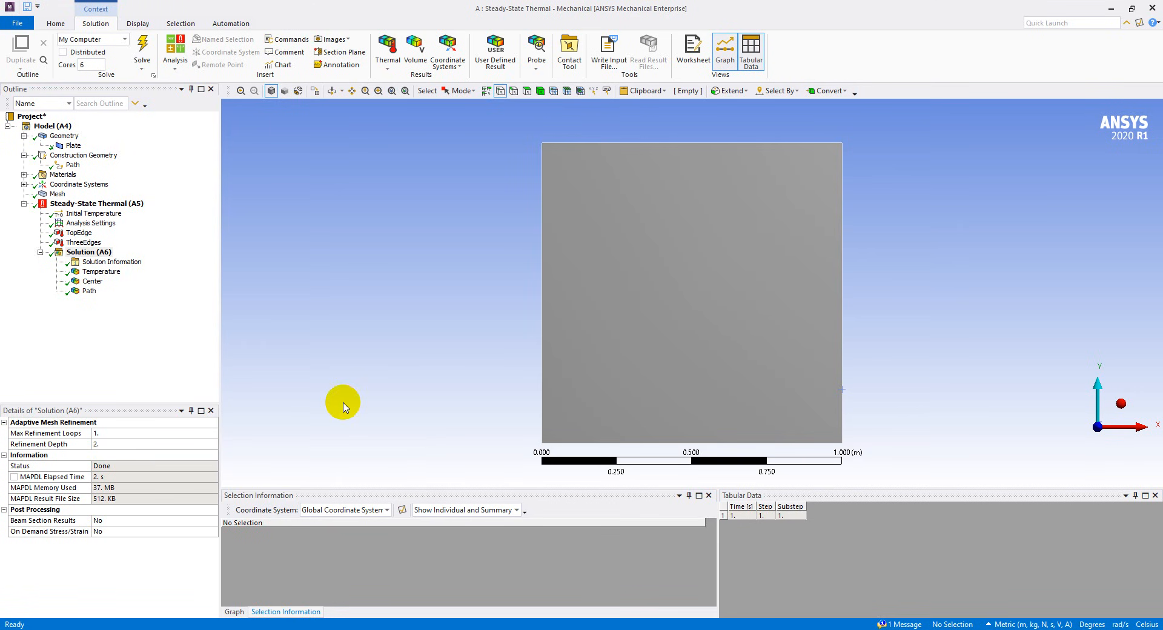
pyautogui.click(97, 271)
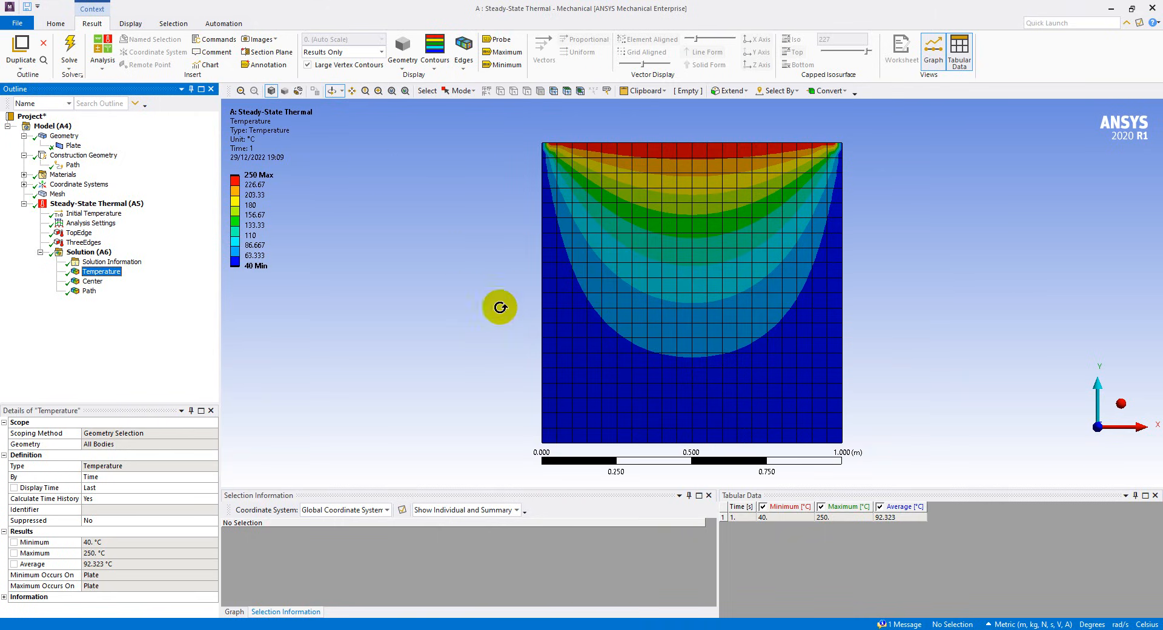
pyautogui.click(92, 281)
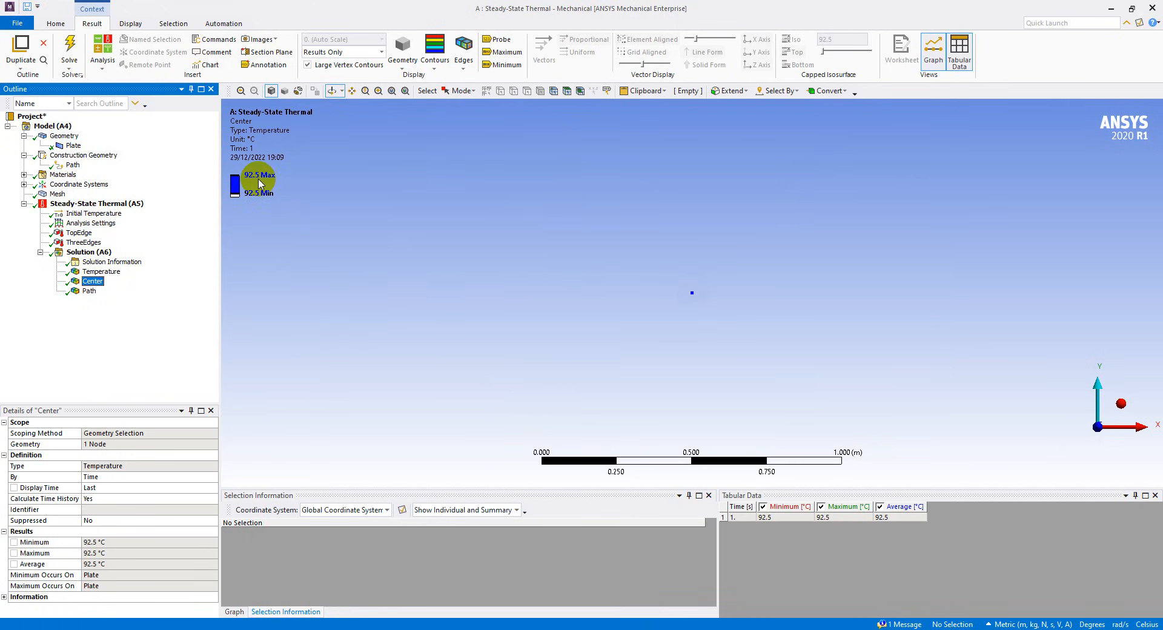
# - Examine the solved Path temperature result in its graph and in the table of values along the path length
pyautogui.click(90, 290)
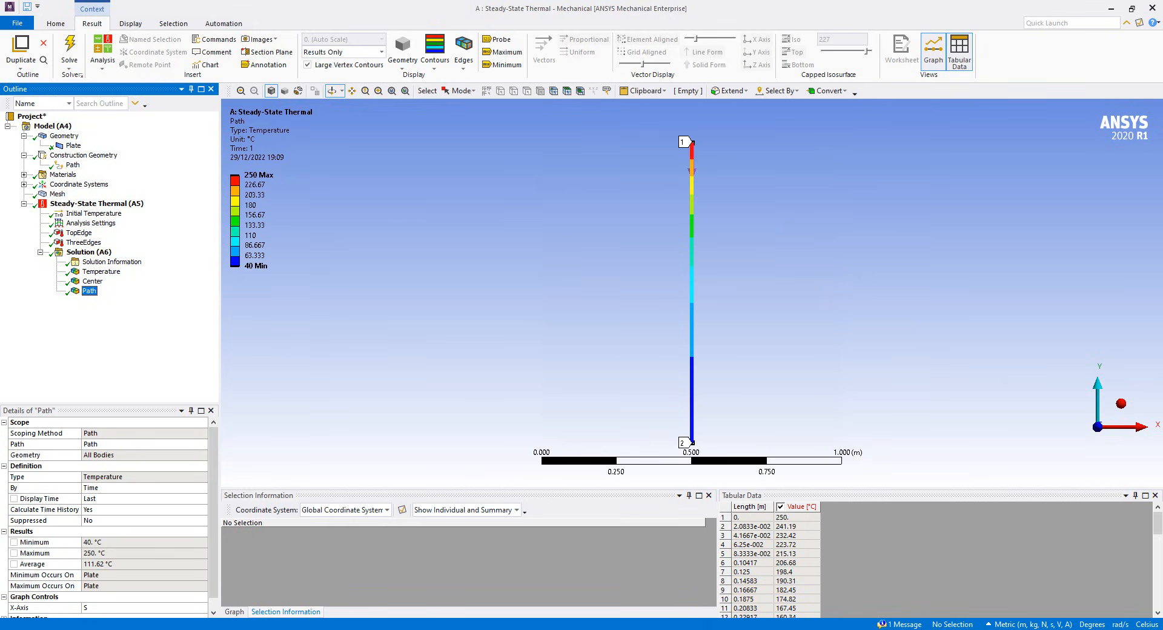
pyautogui.click(234, 612)
pyautogui.click(751, 549)
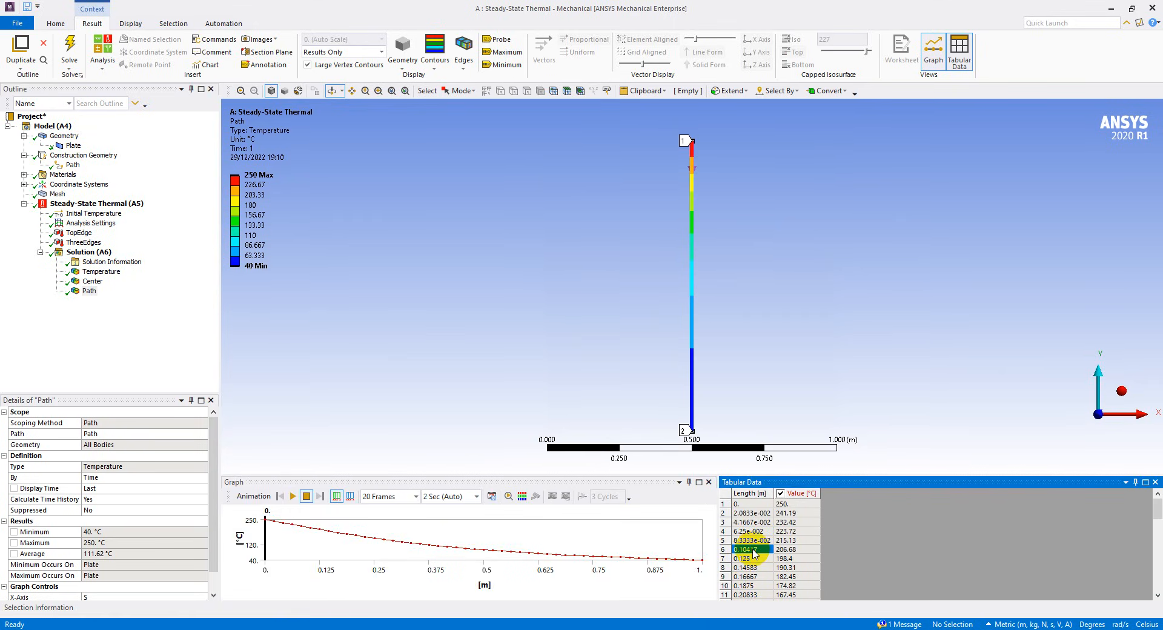
pyautogui.scroll(-8, 763, 514)
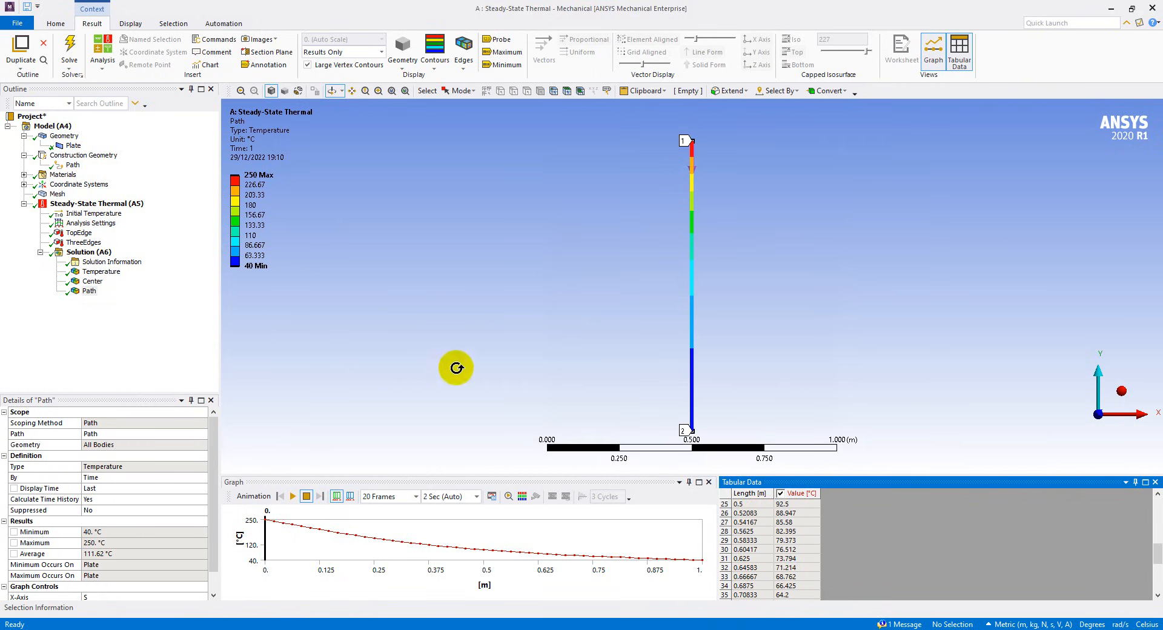
# - Set the construction path's number of sampling points to 9 and re-evaluate the Path result to read its tabulated temperatures
pyautogui.click(72, 165)
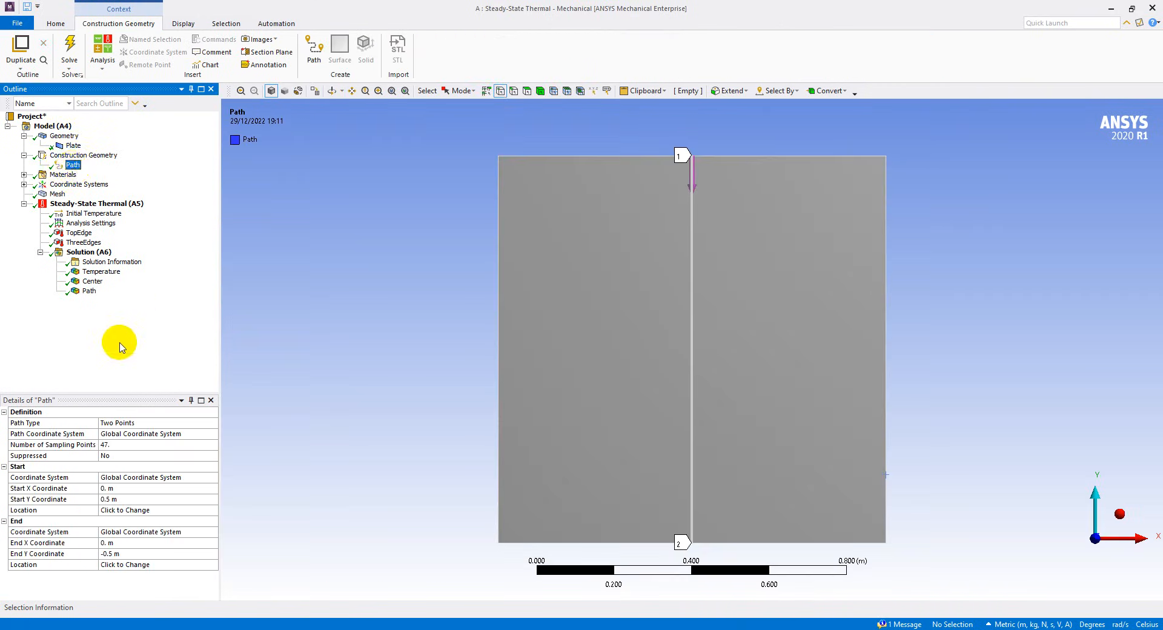
pyautogui.click(128, 446)
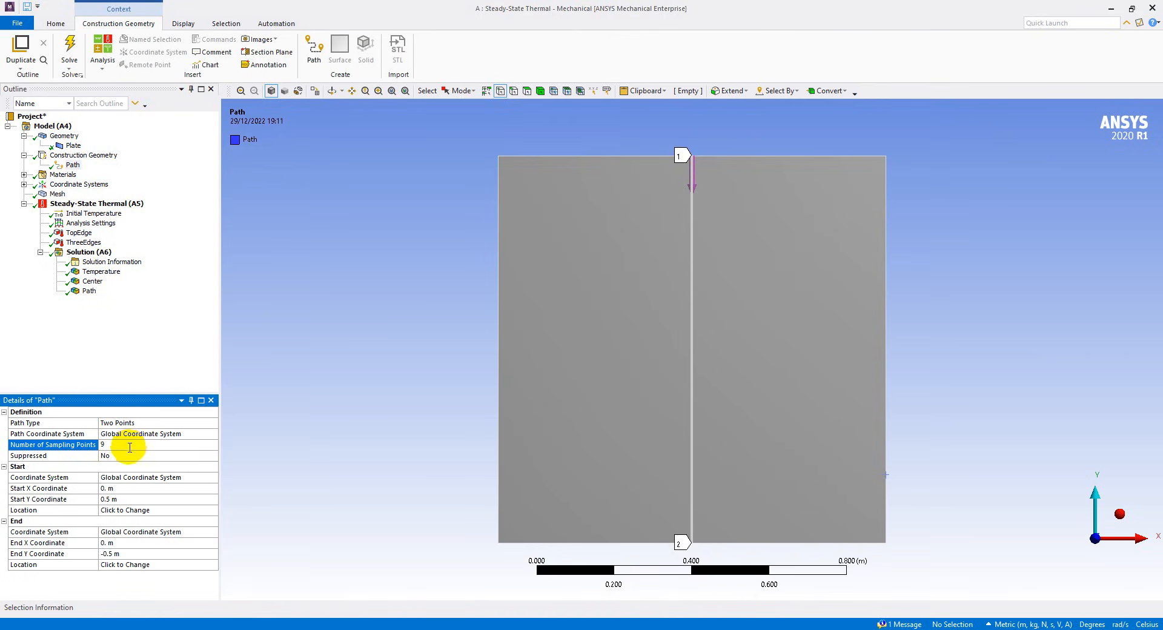
pyautogui.click(126, 376)
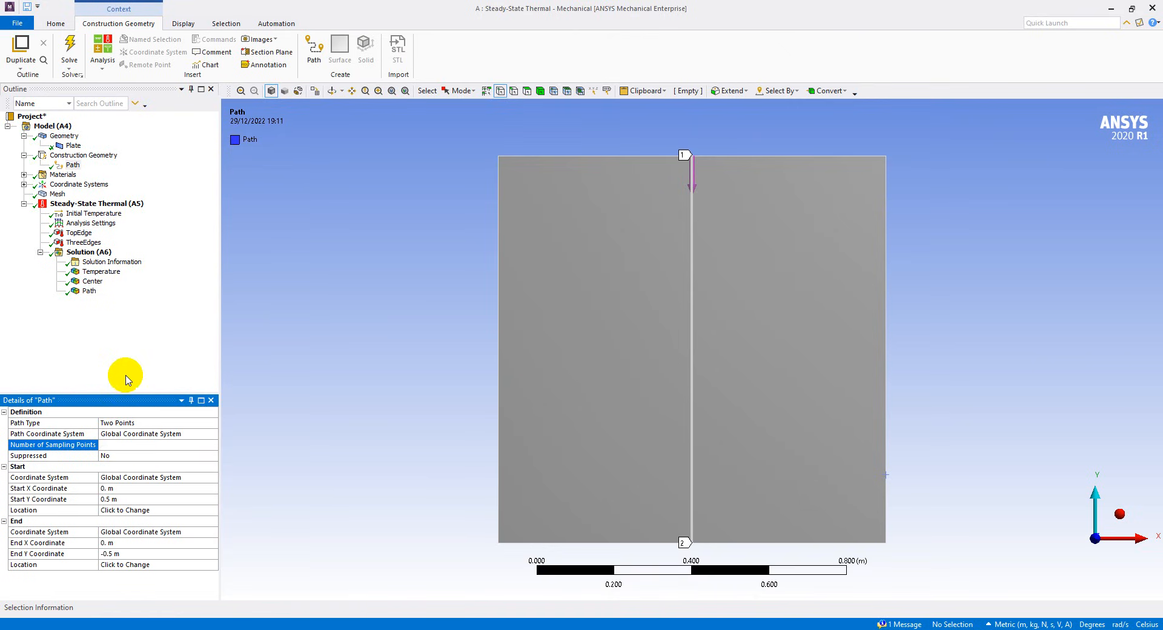
pyautogui.click(89, 291)
pyautogui.rightClick(90, 292)
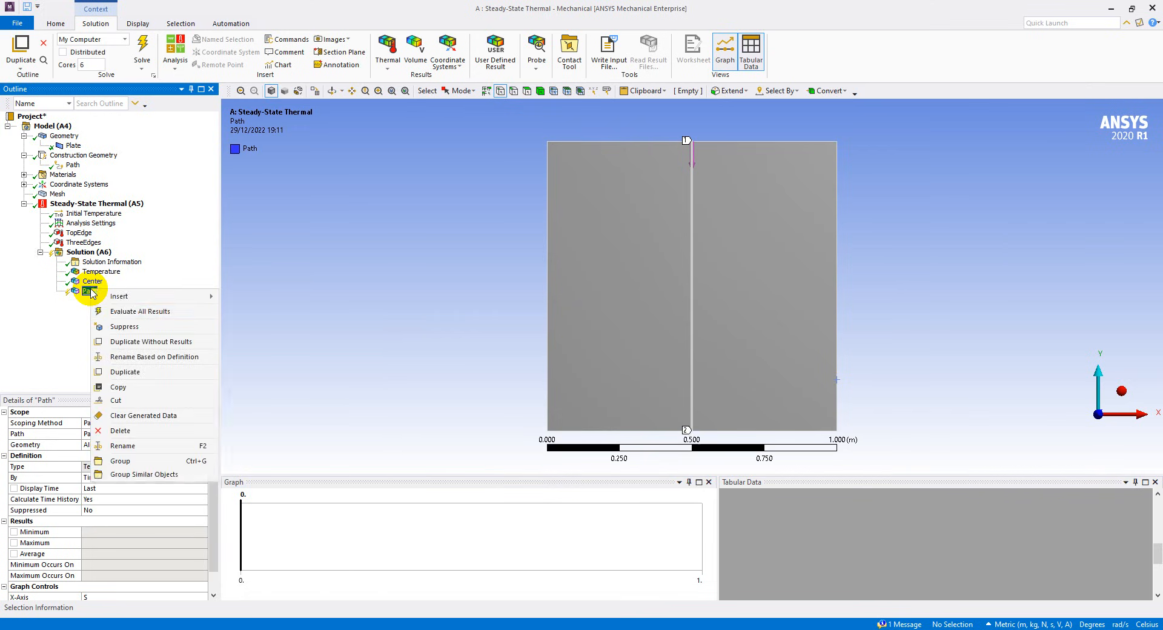
pyautogui.click(141, 313)
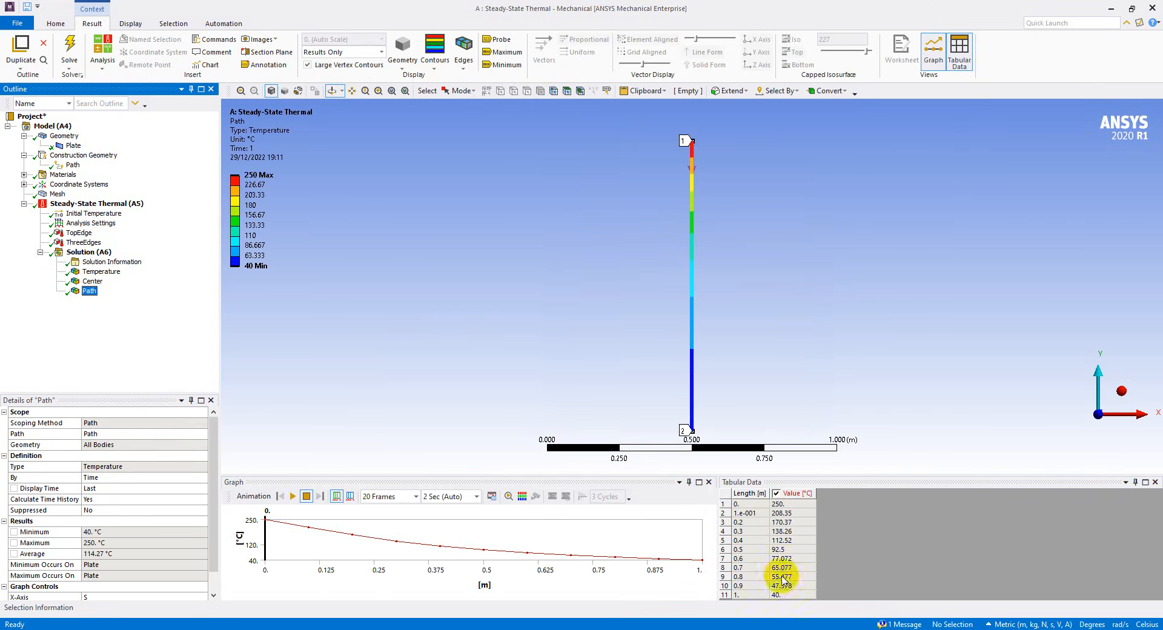
pyautogui.click(791, 542)
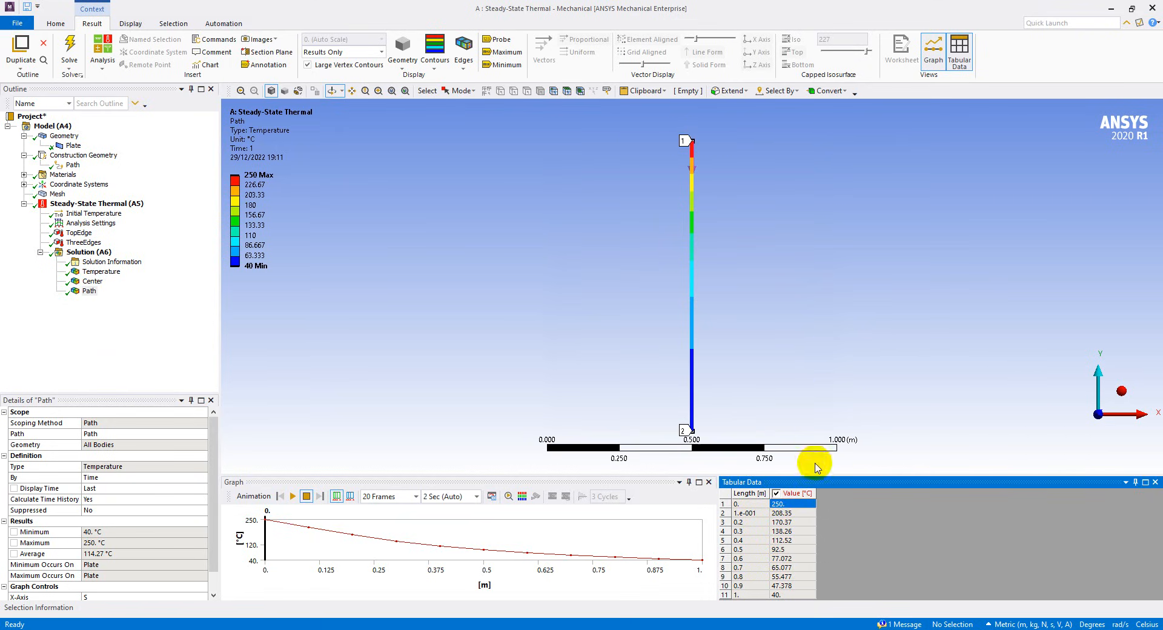
pyautogui.click(788, 549)
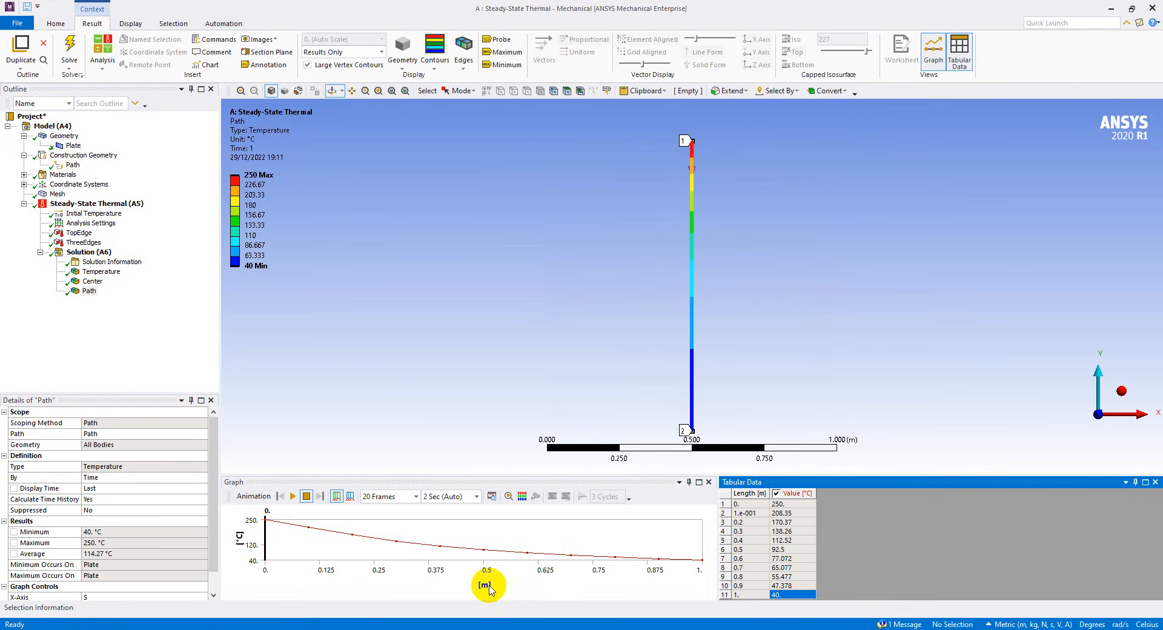
# - Set the construction path's number of sampling points to 99 and re-solve the Path result to inspect its full temperature table
pyautogui.click(73, 166)
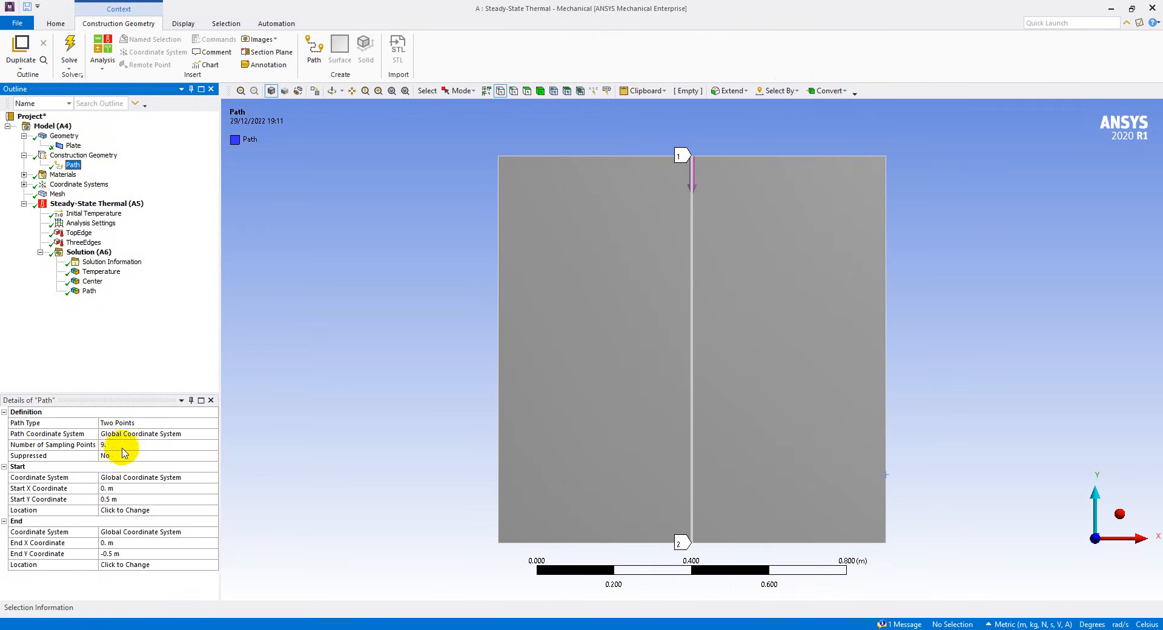
pyautogui.click(118, 444)
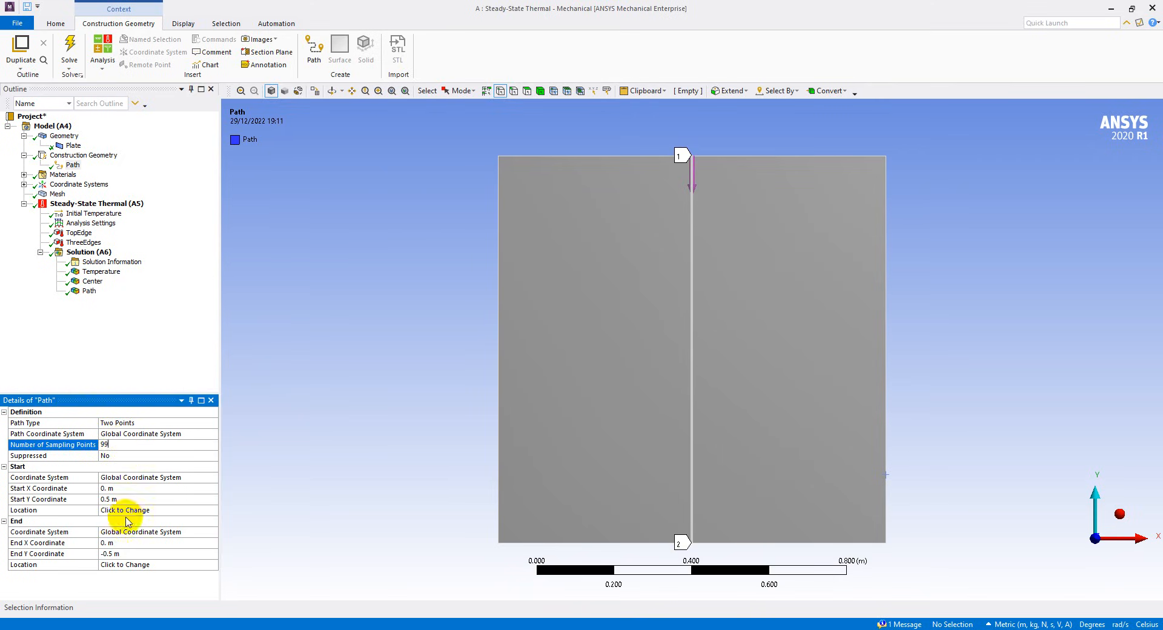
pyautogui.click(103, 382)
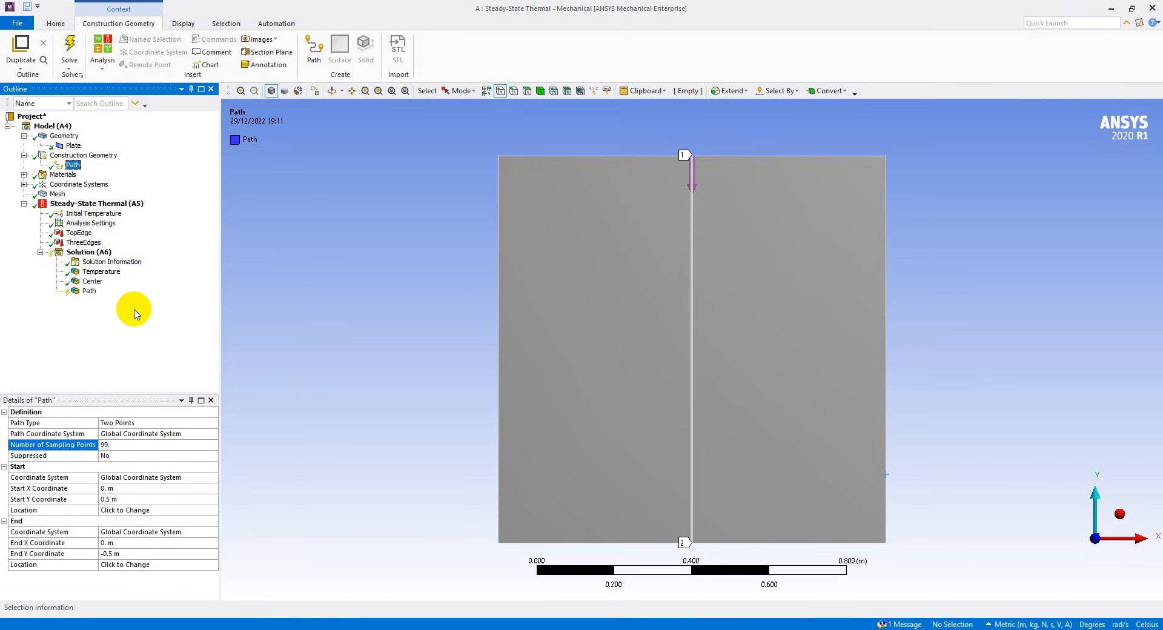
pyautogui.click(89, 291)
pyautogui.rightClick(89, 291)
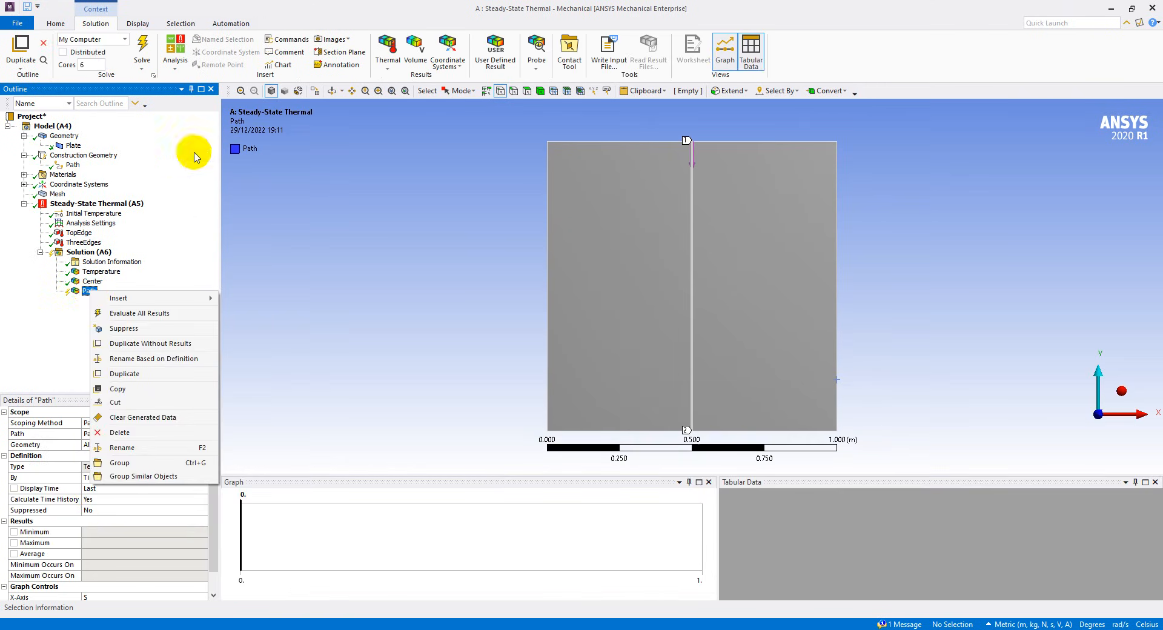
pyautogui.click(143, 47)
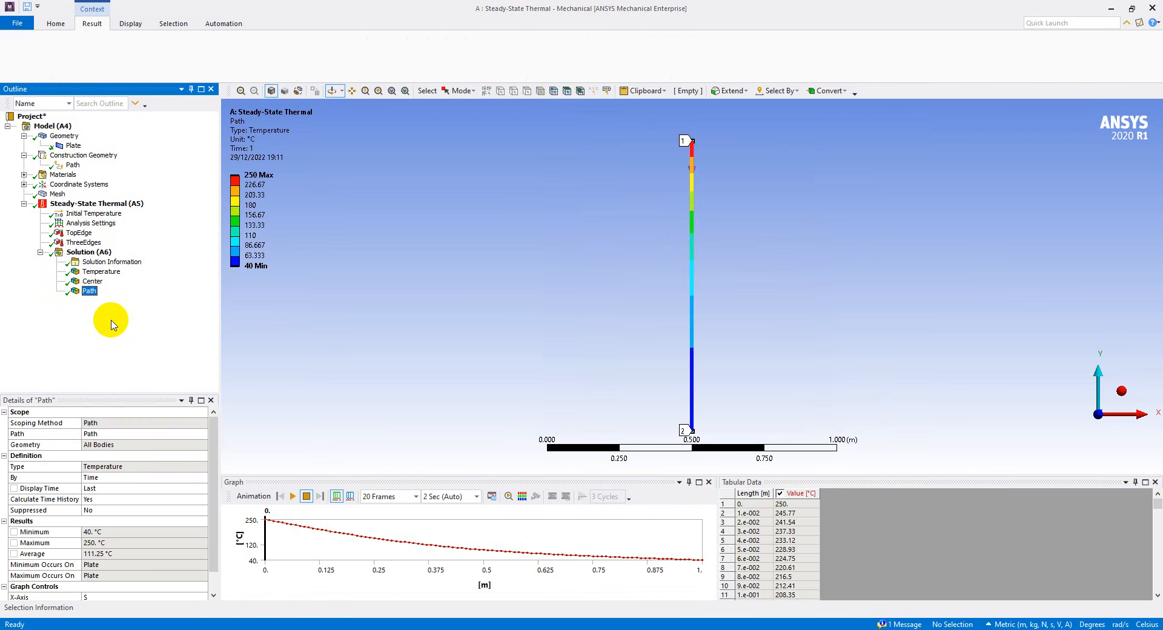
pyautogui.scroll(-9, 789, 552)
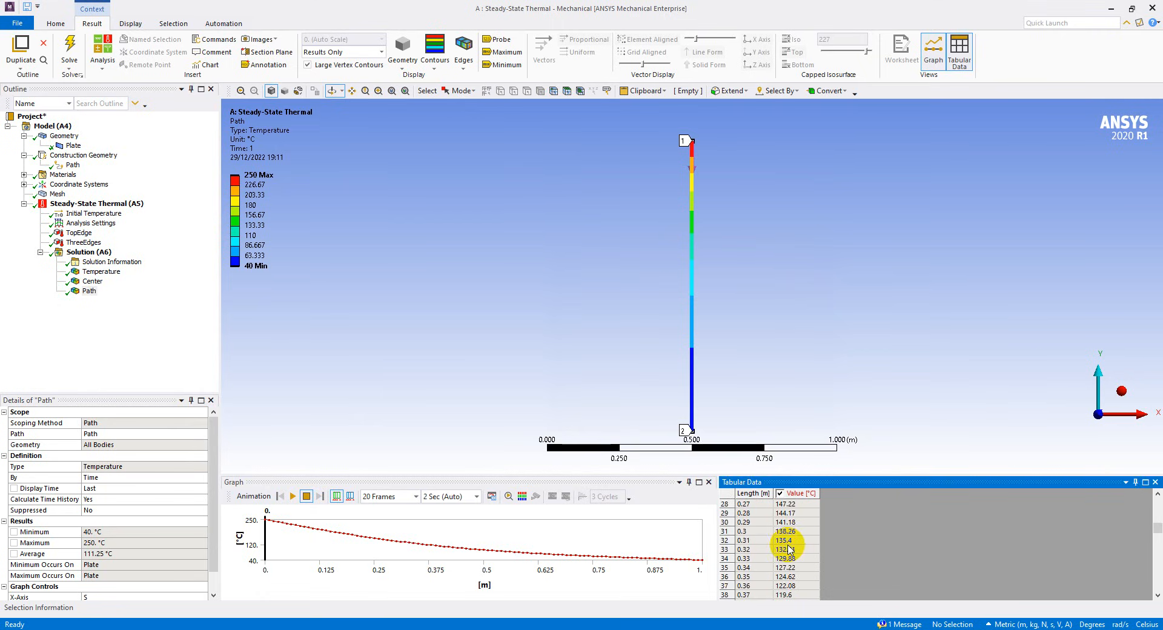
pyautogui.scroll(-10, 790, 550)
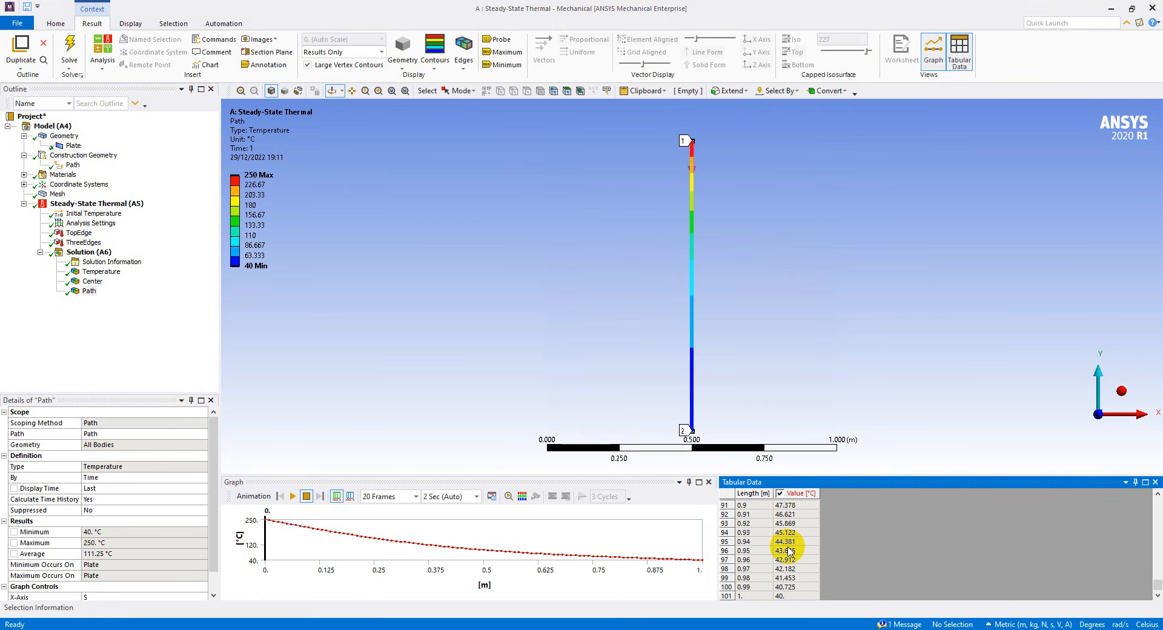
# - Examine the Path result's temperature table from start to end, and select its length and value rows from the second sampling point onward
pyautogui.scroll(20, 789, 551)
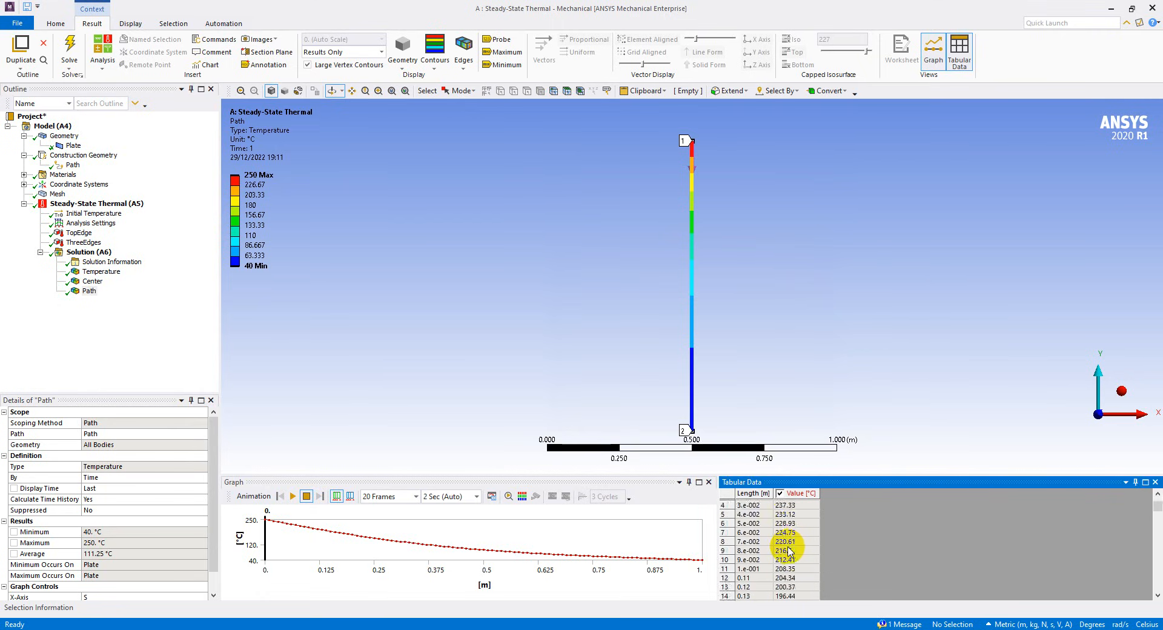
pyautogui.scroll(-19, 790, 552)
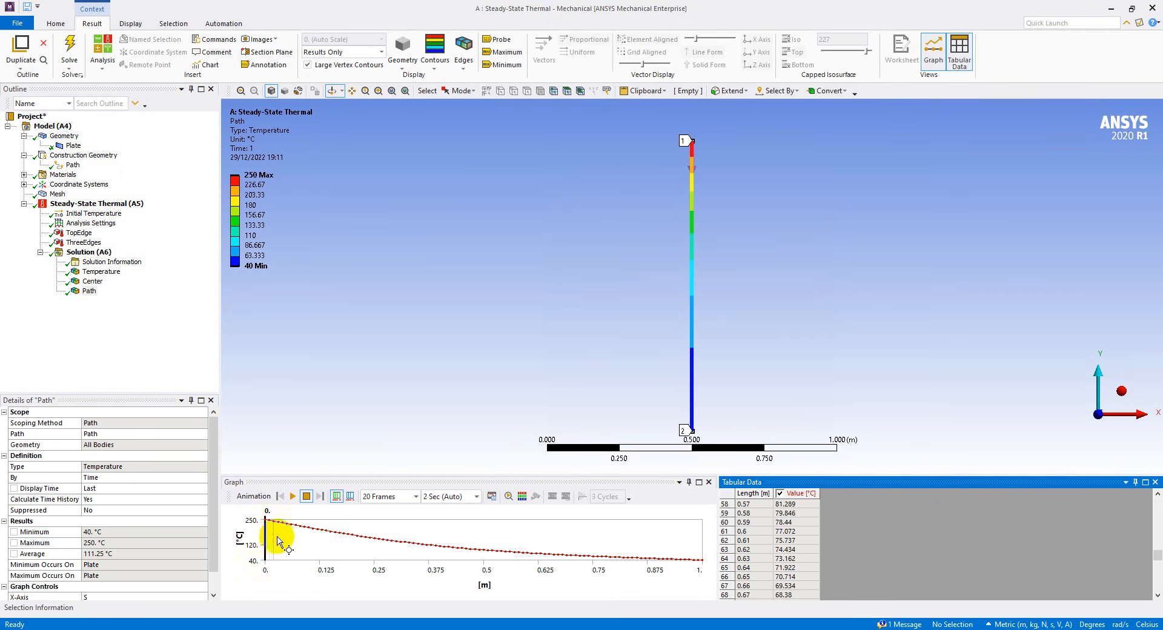
pyautogui.scroll(5, 765, 523)
pyautogui.scroll(14, 766, 523)
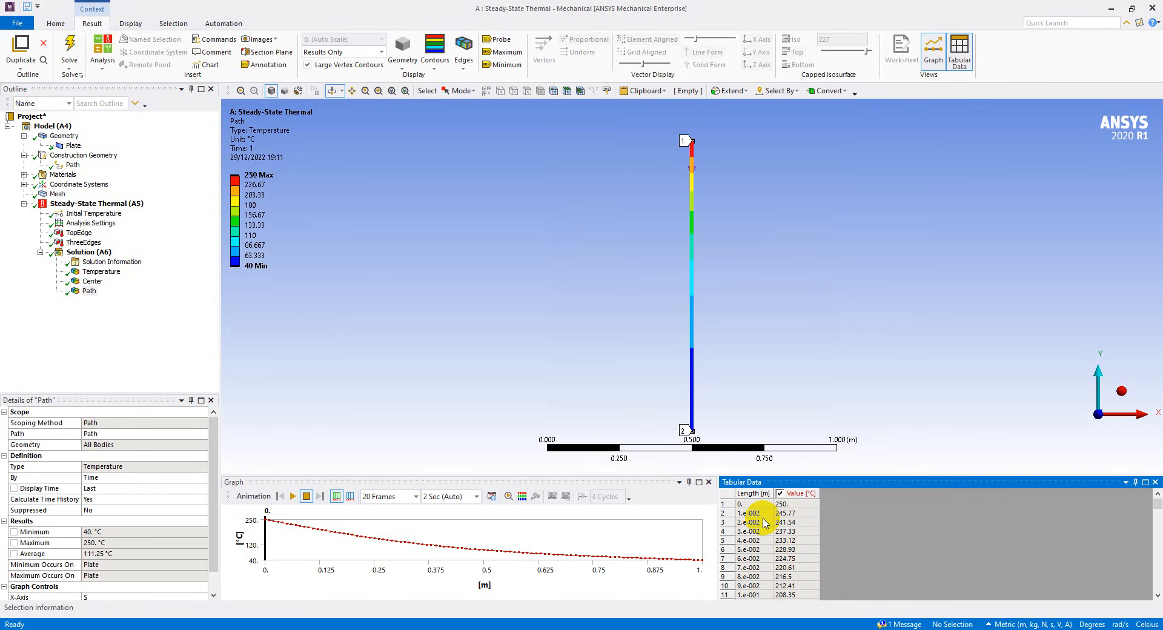
pyautogui.moveTo(758, 511); pyautogui.dragTo(788, 568)
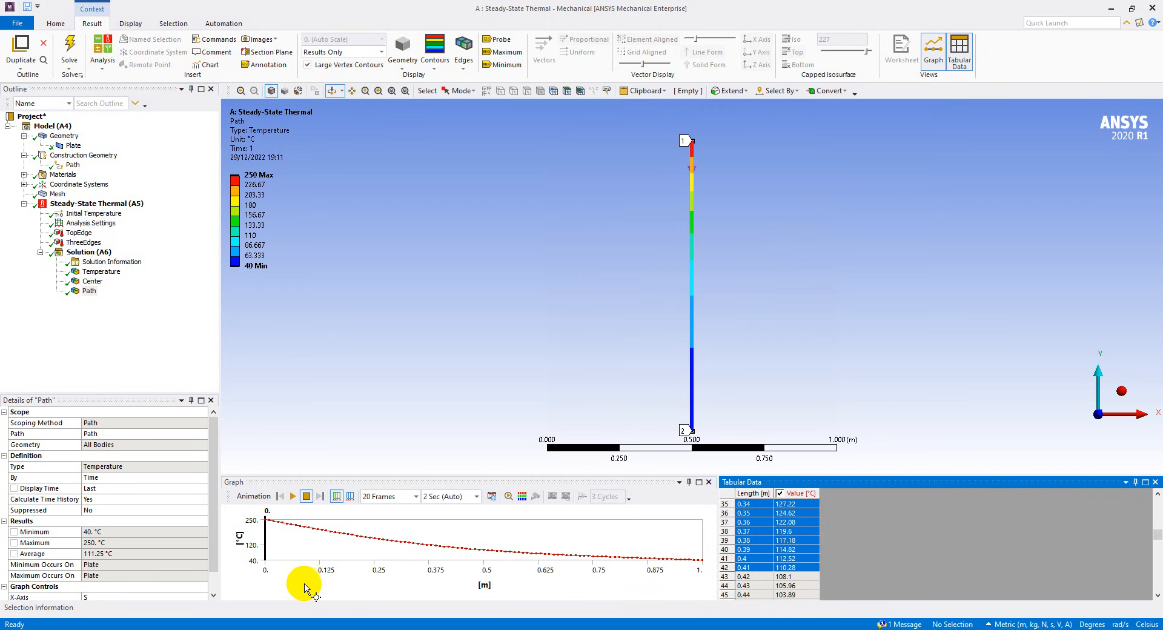
# - Display the Temperature contour over the whole plate, and switch to the PowerPoint slide show with the analysis procedure
pyautogui.click(102, 272)
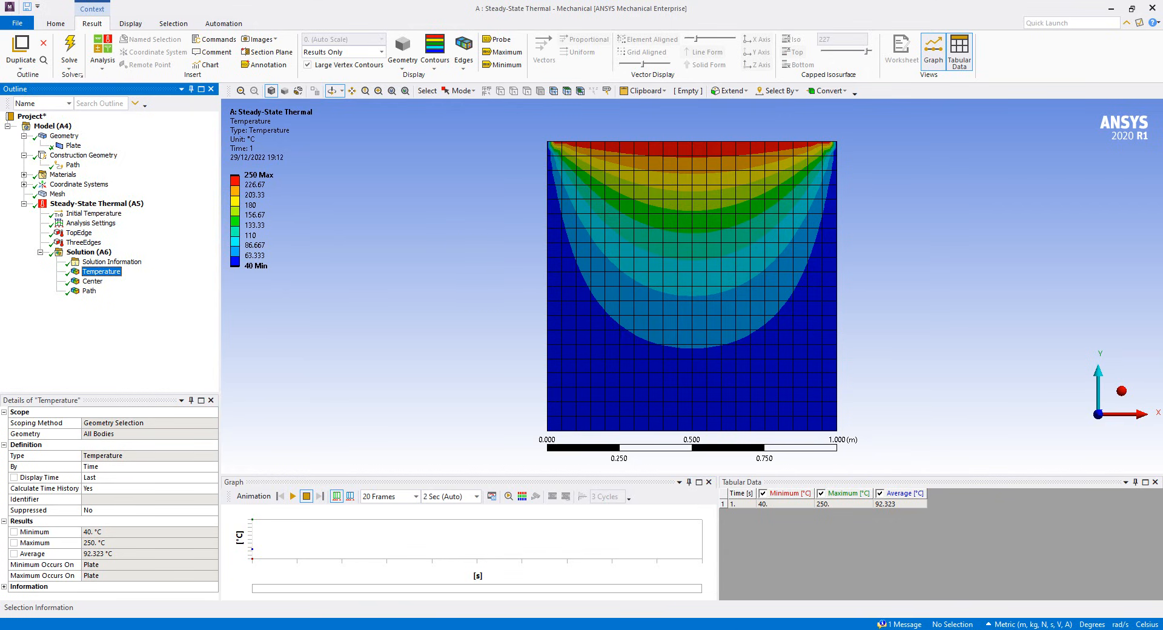
pyautogui.moveTo(728, 629)
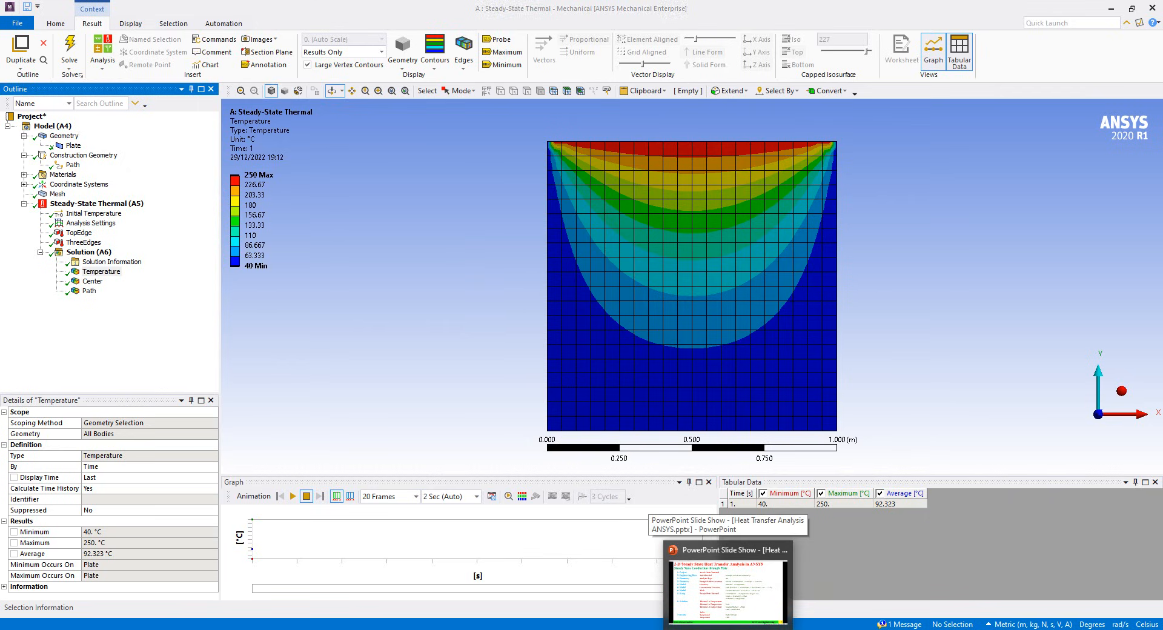
pyautogui.click(728, 587)
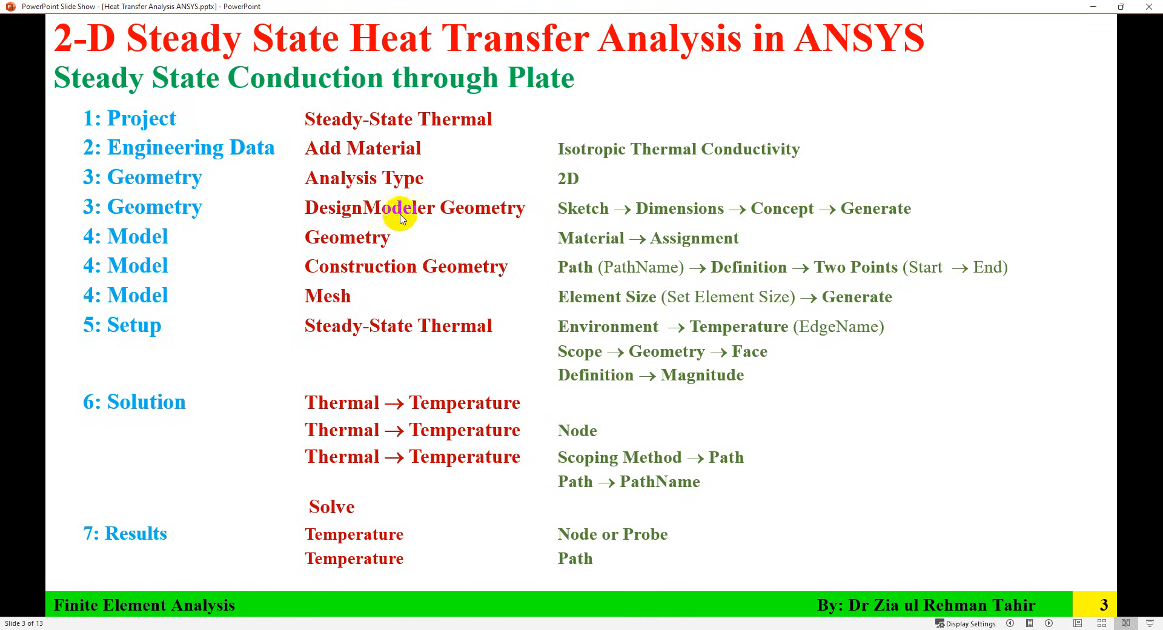